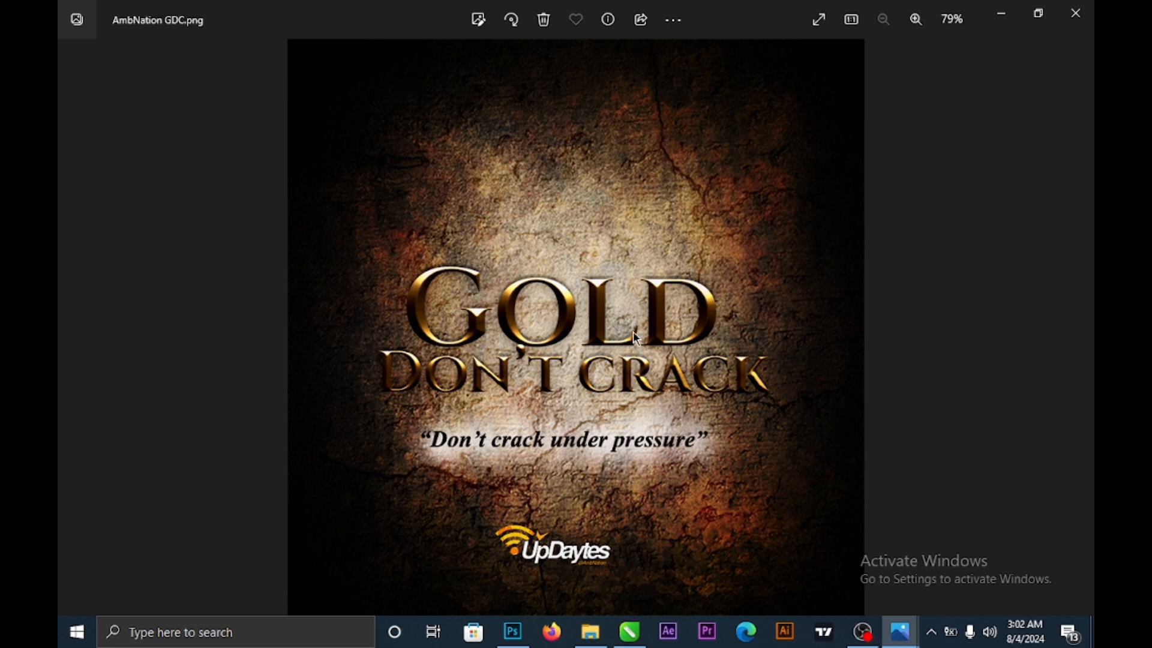
- Leave the reviewed gold poster in Photos and bring up Photoshop's 3 × 3 in, 300 ppi New Document settings
left_click(513, 632)
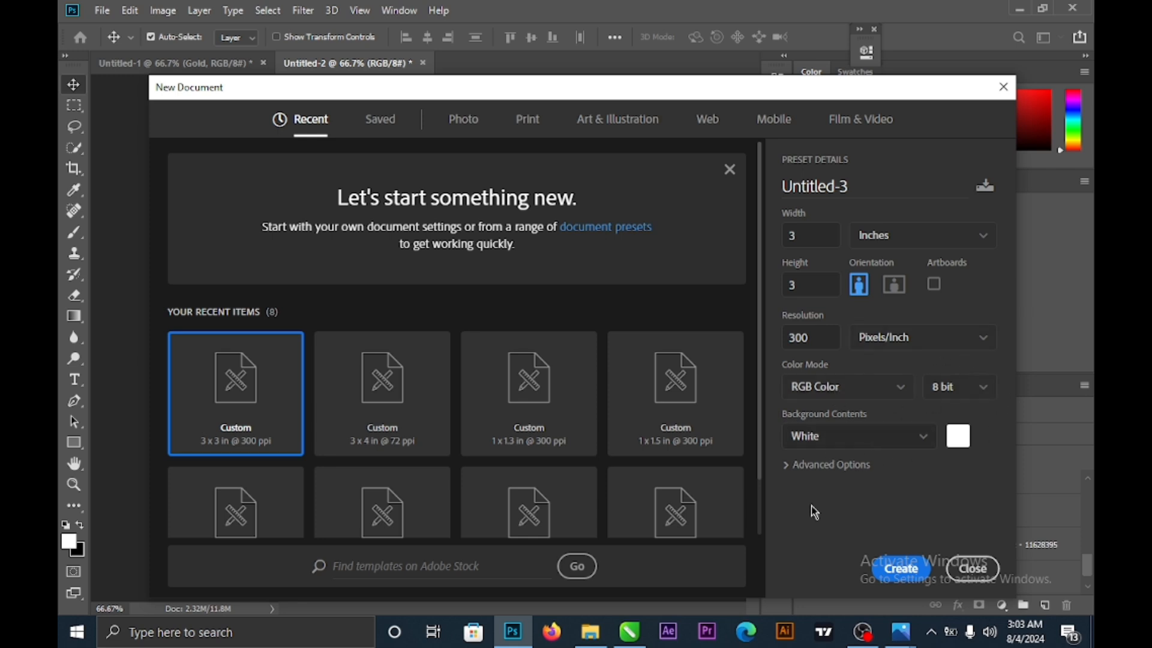
- Create the blank white 3 × 3 in Untitled-3 document and unlock its Background into Layer 0
left_click(898, 571)
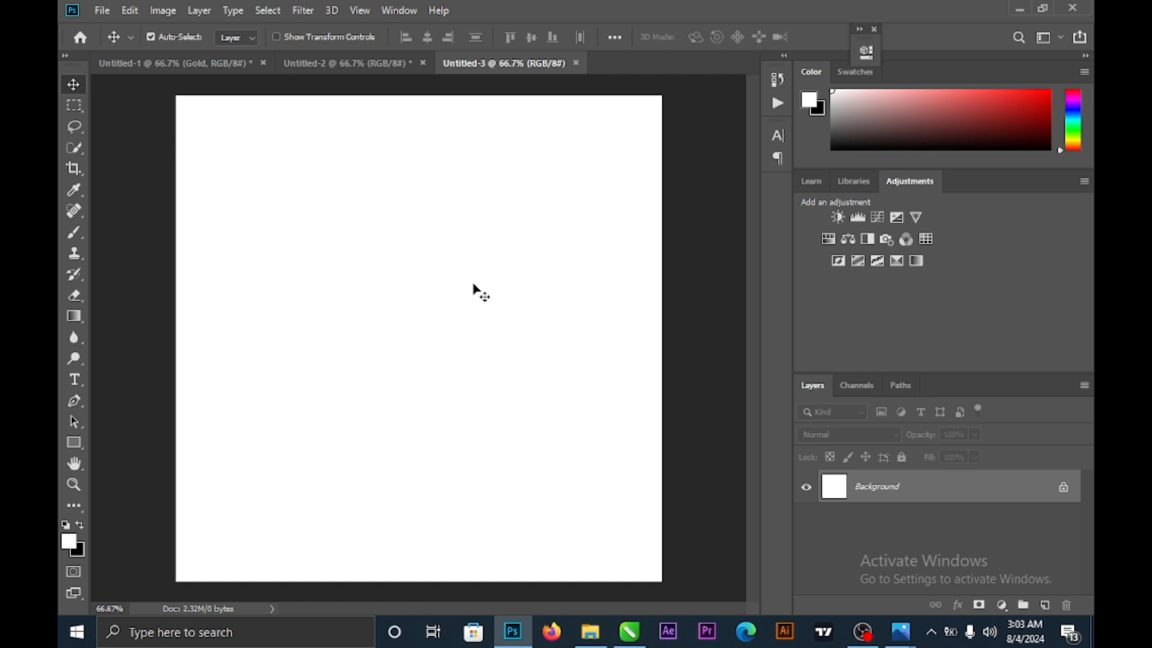
left_click(1064, 489)
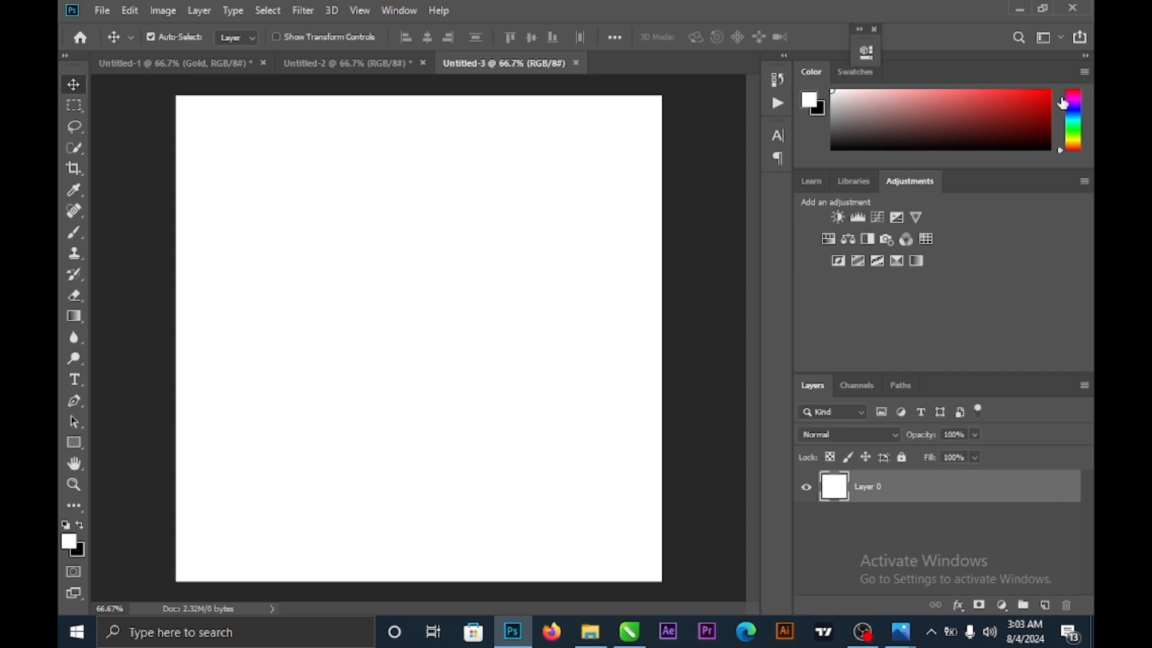
double_click(1065, 489)
left_click(944, 47)
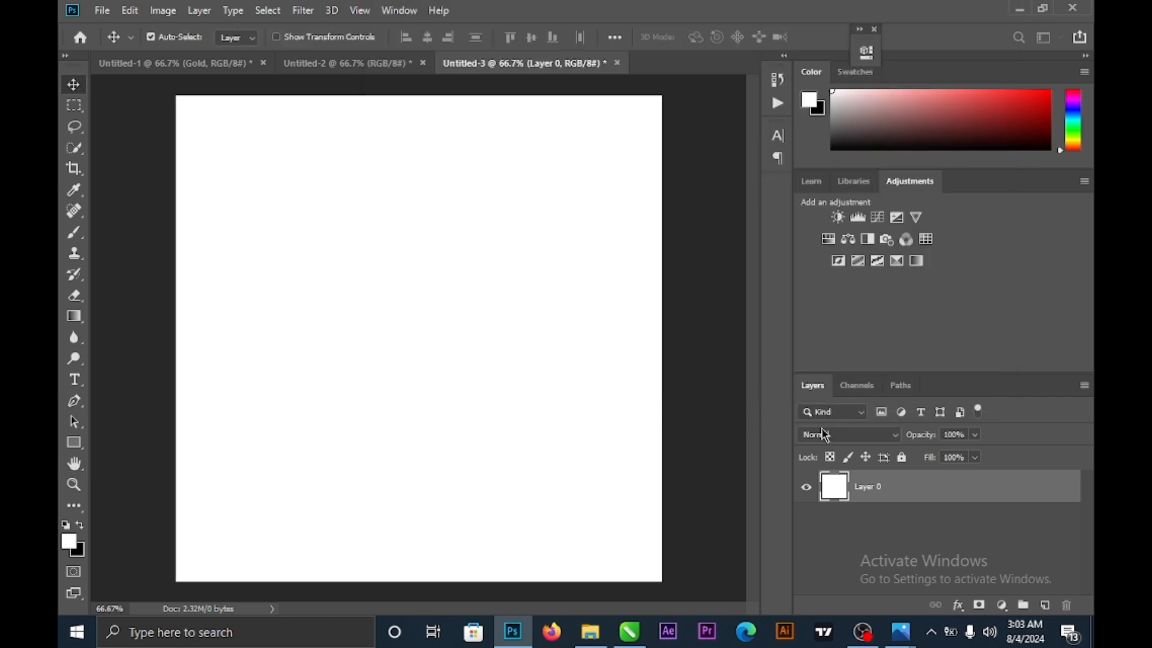
mouse_move(591, 637)
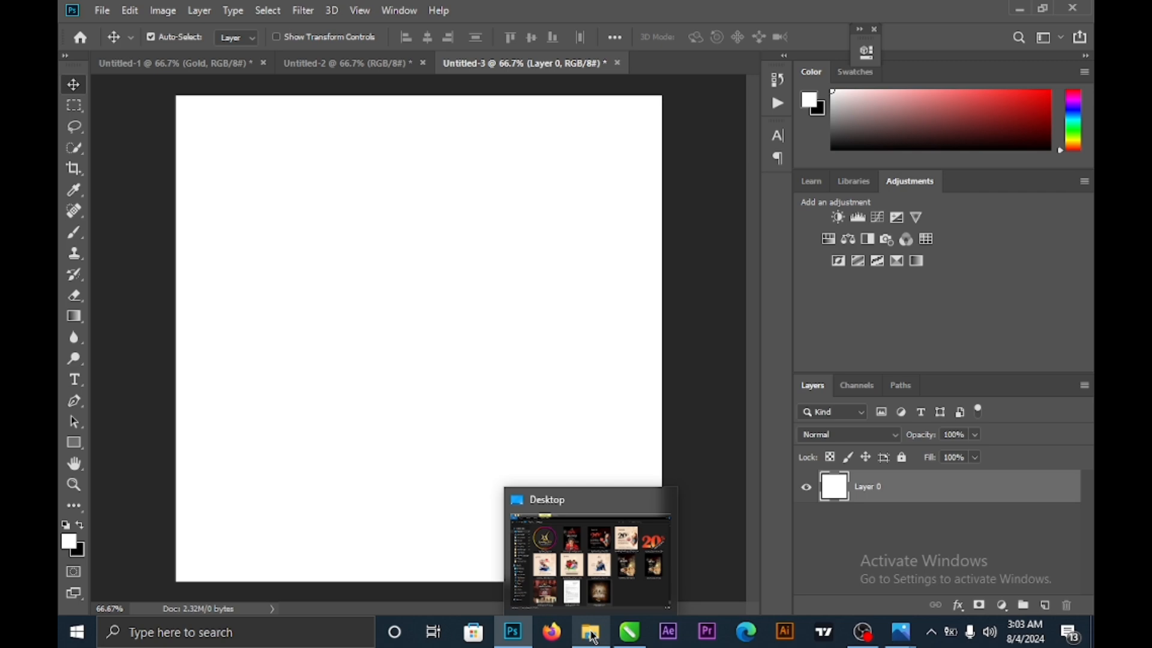
- Browse to social design > Backgrounds > Just Backgrounds and drag the brown grunge texture onto the canvas
left_click(593, 637)
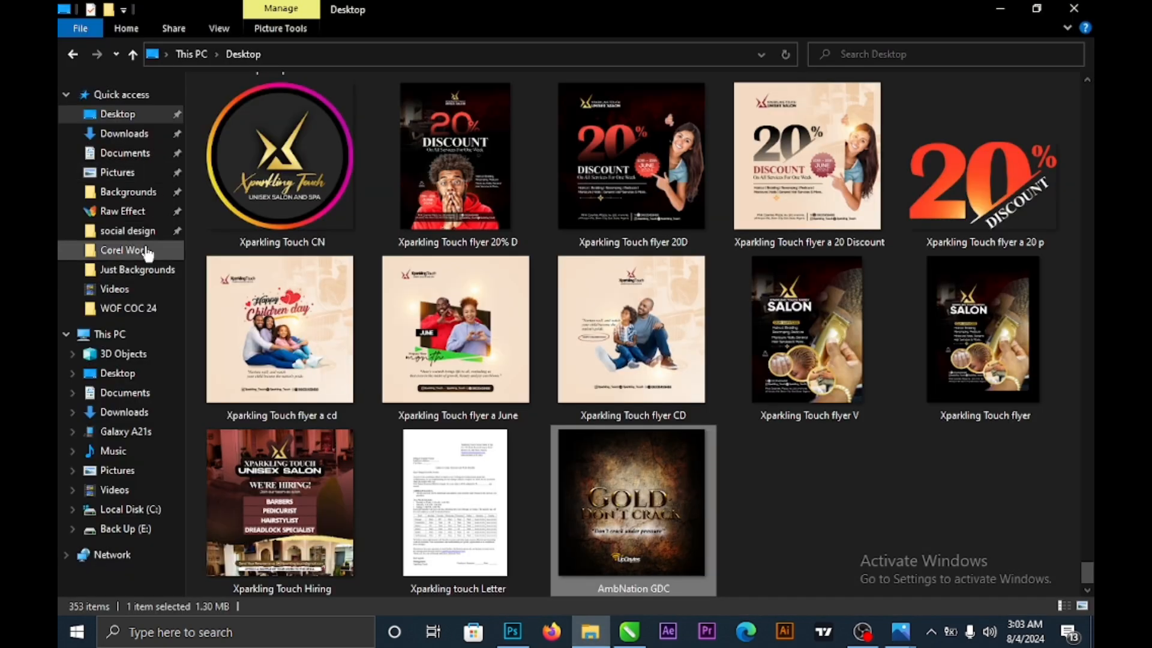
left_click(147, 231)
left_click(144, 192)
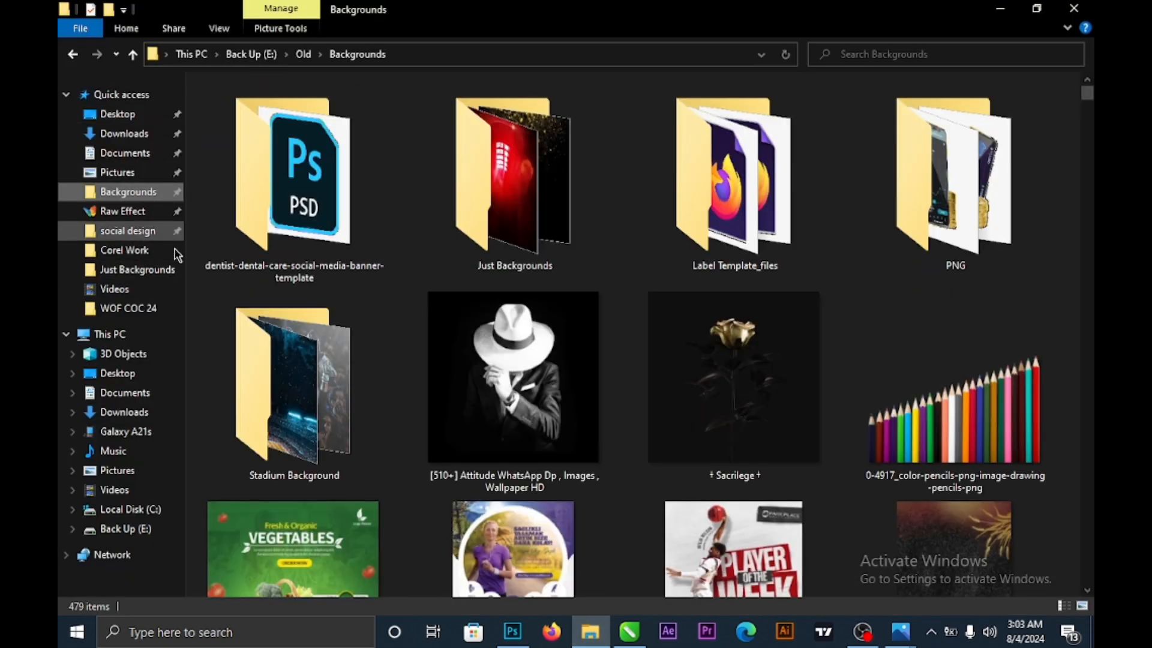
left_click(160, 274)
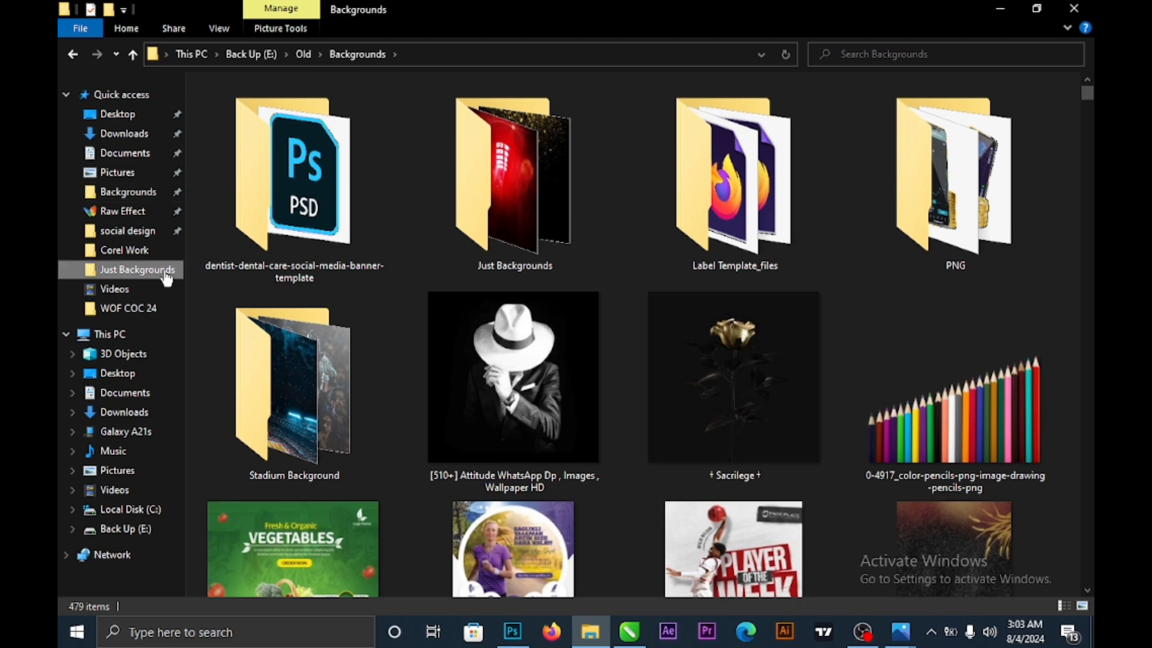
scroll(520, 326, "down", 5)
scroll(595, 355, "down", 20)
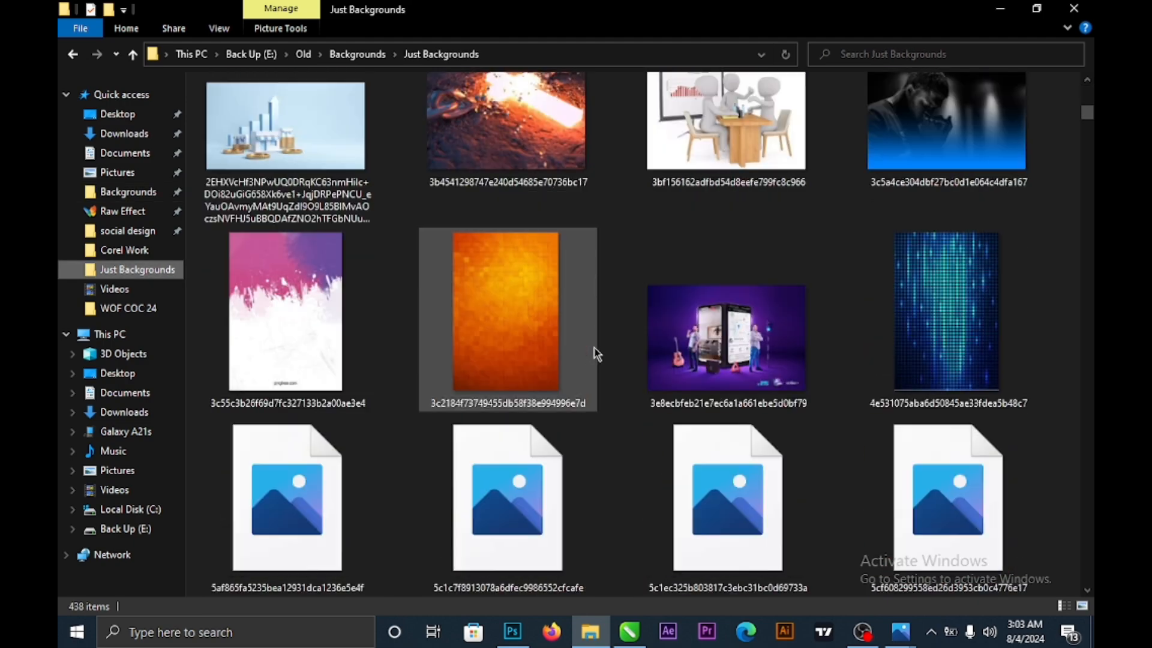
scroll(597, 352, "down", 2)
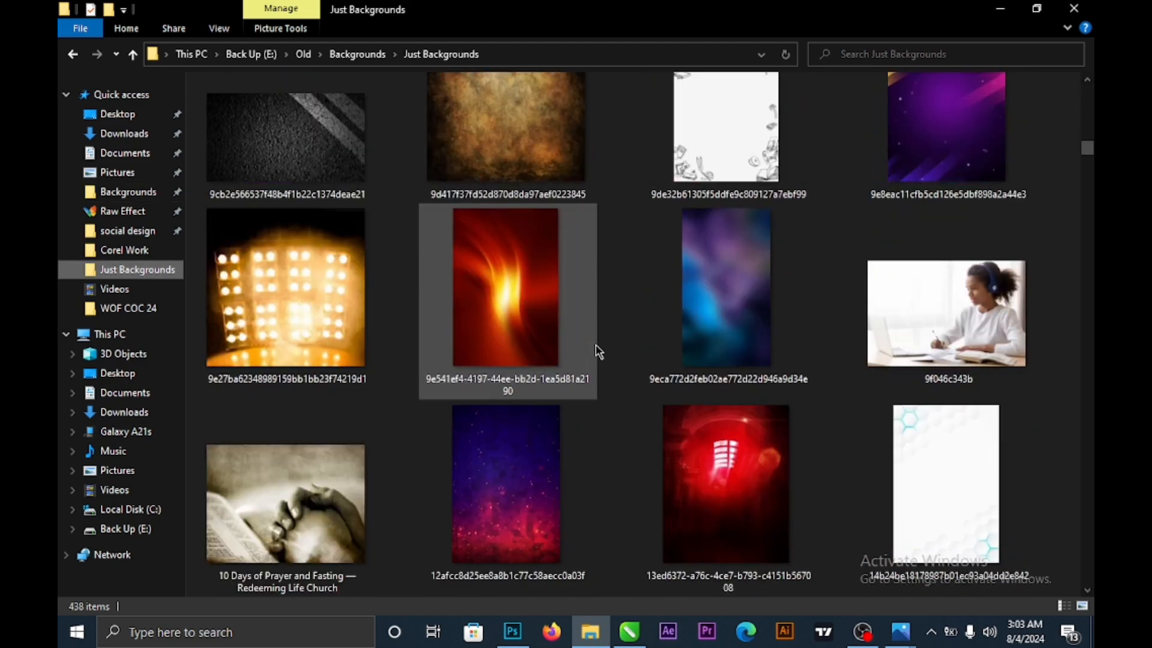
left_click_drag(509, 160, 380, 318)
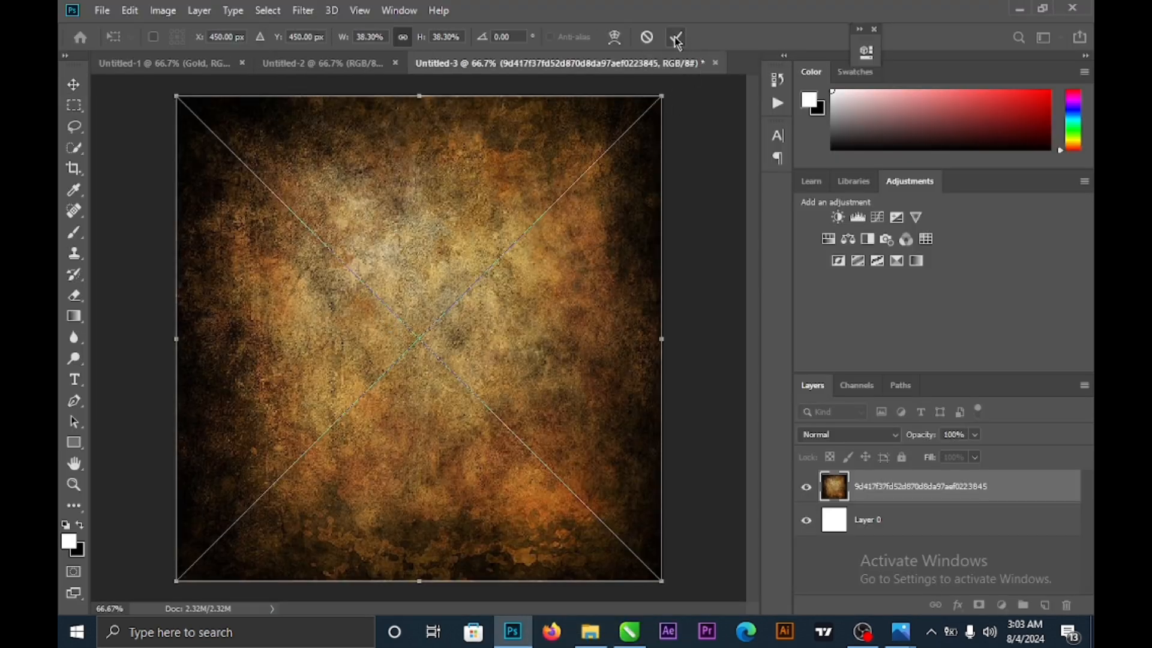
- Commit the grunge texture at full canvas size and rasterize it into a pixel layer
left_click(676, 37)
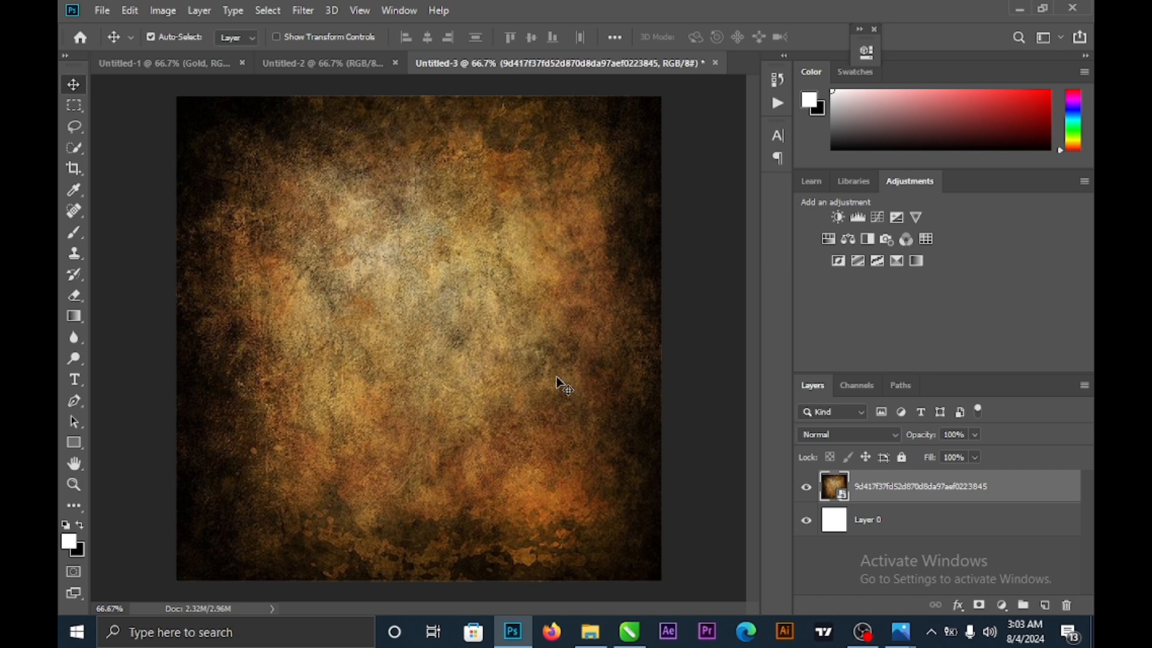
right_click(932, 492)
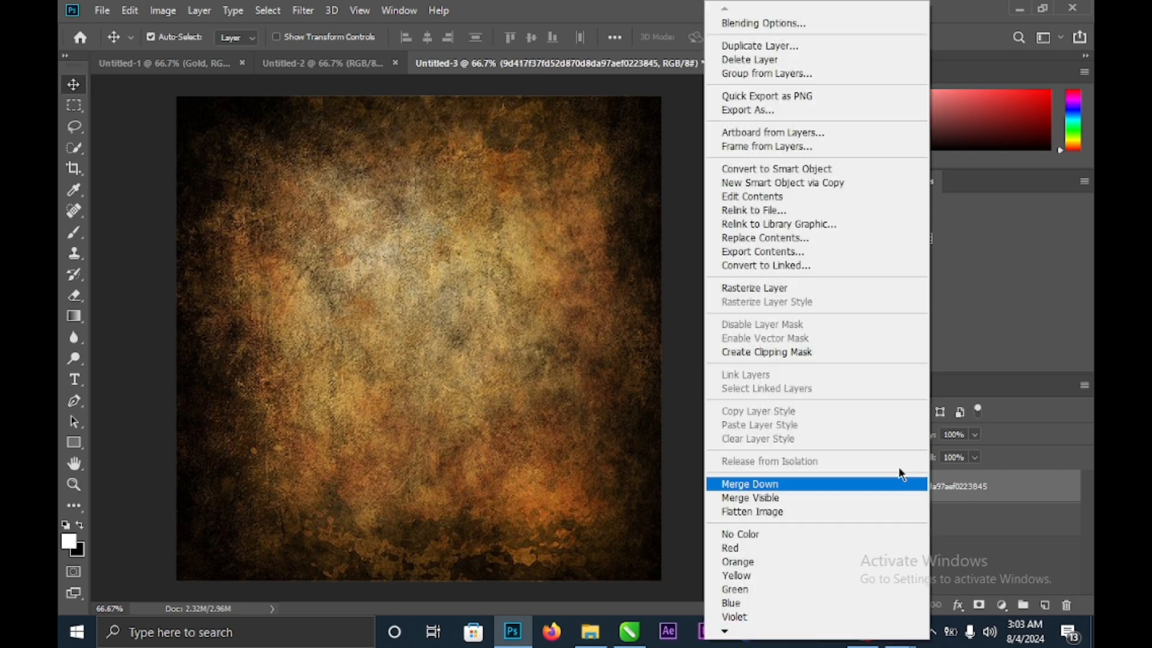
left_click(784, 289)
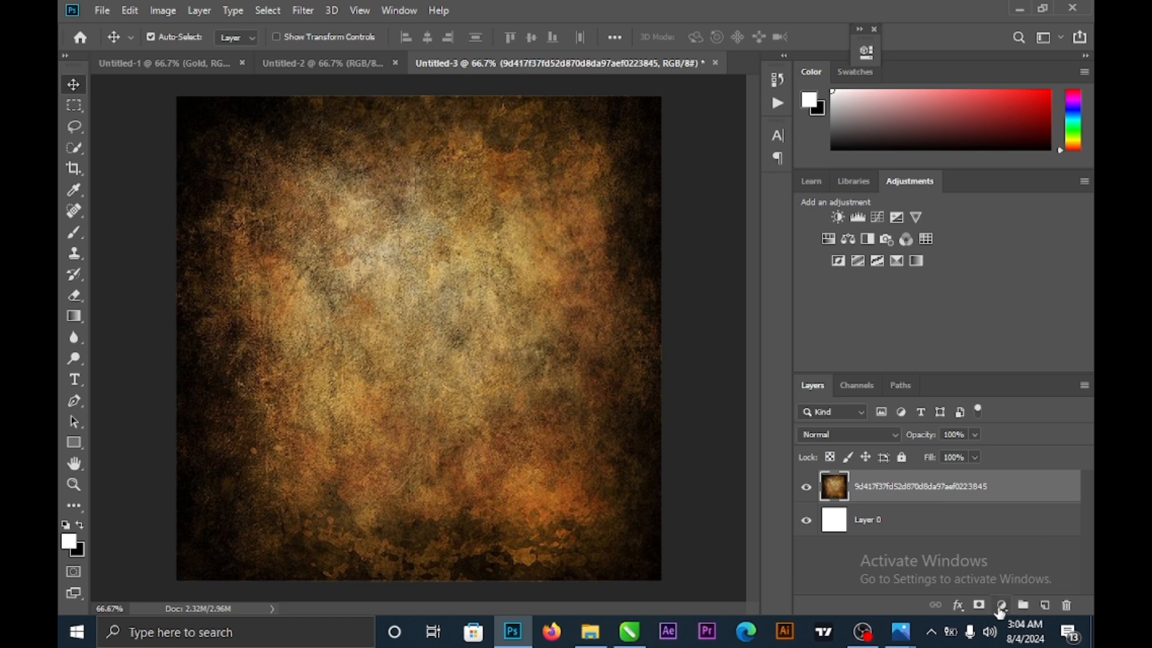
- Add a Curves 1 adjustment with the midpoint pulled down to darken the texture's midtones
left_click(1001, 606)
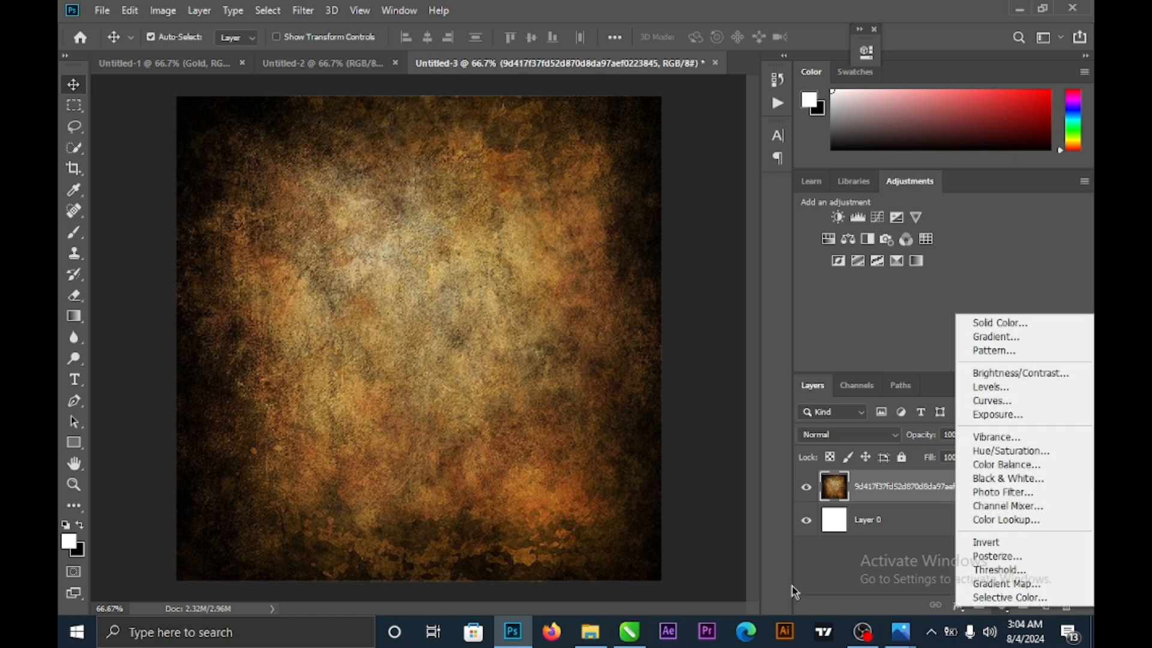
left_click(997, 400)
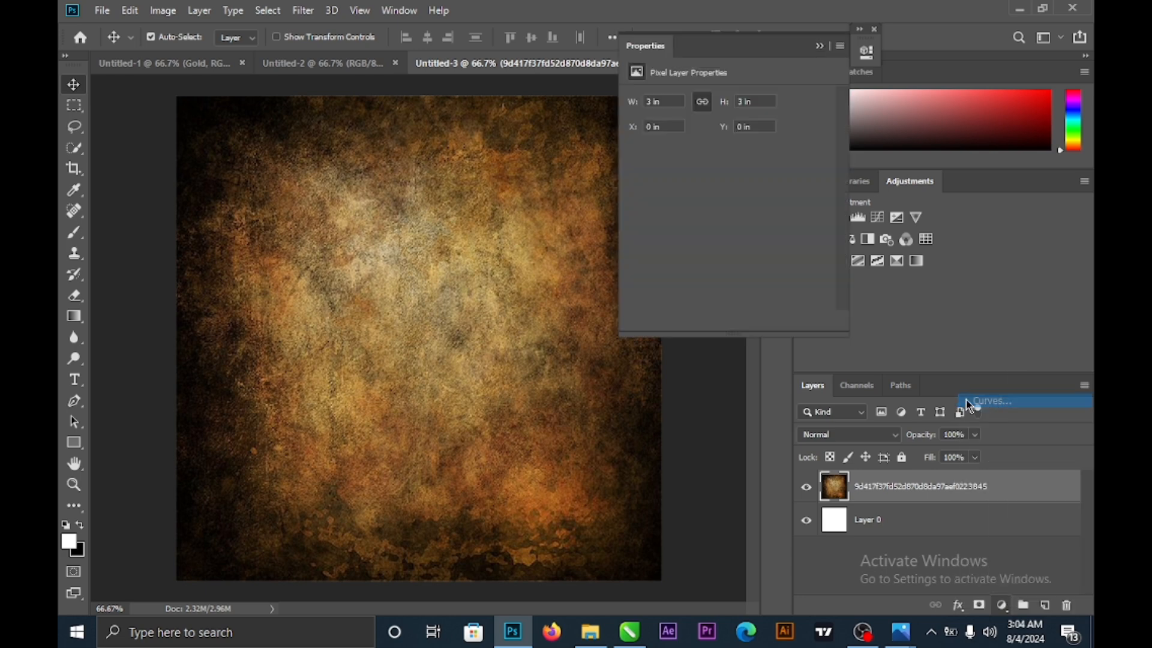
left_click_drag(721, 49, 839, 48)
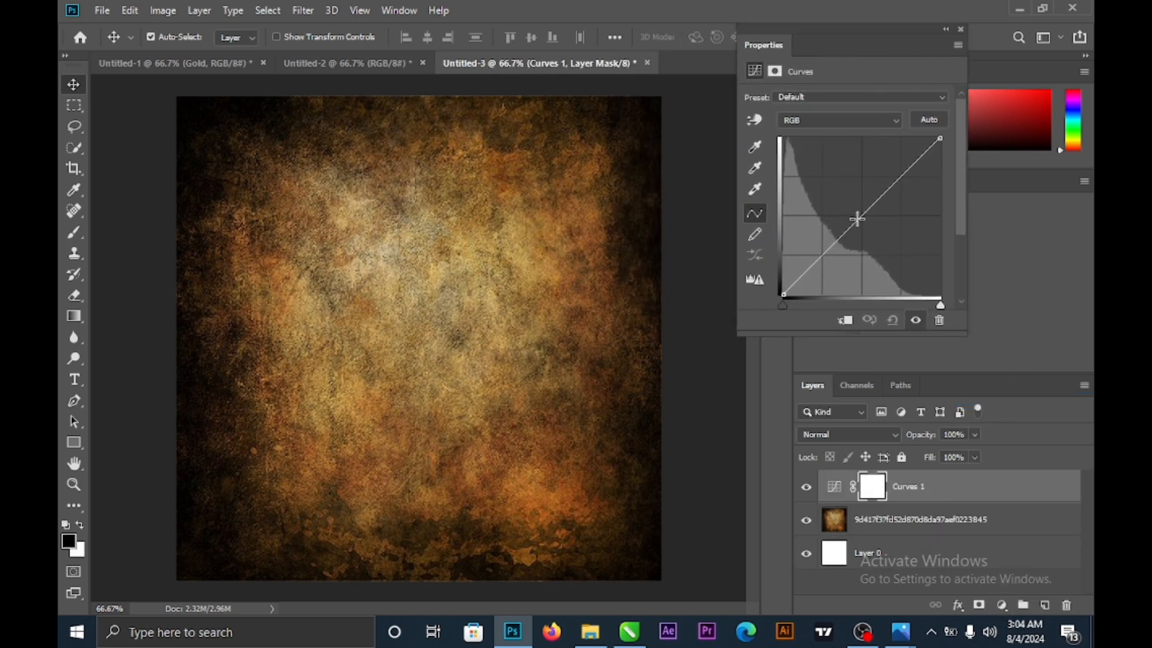
left_click_drag(857, 219, 874, 233)
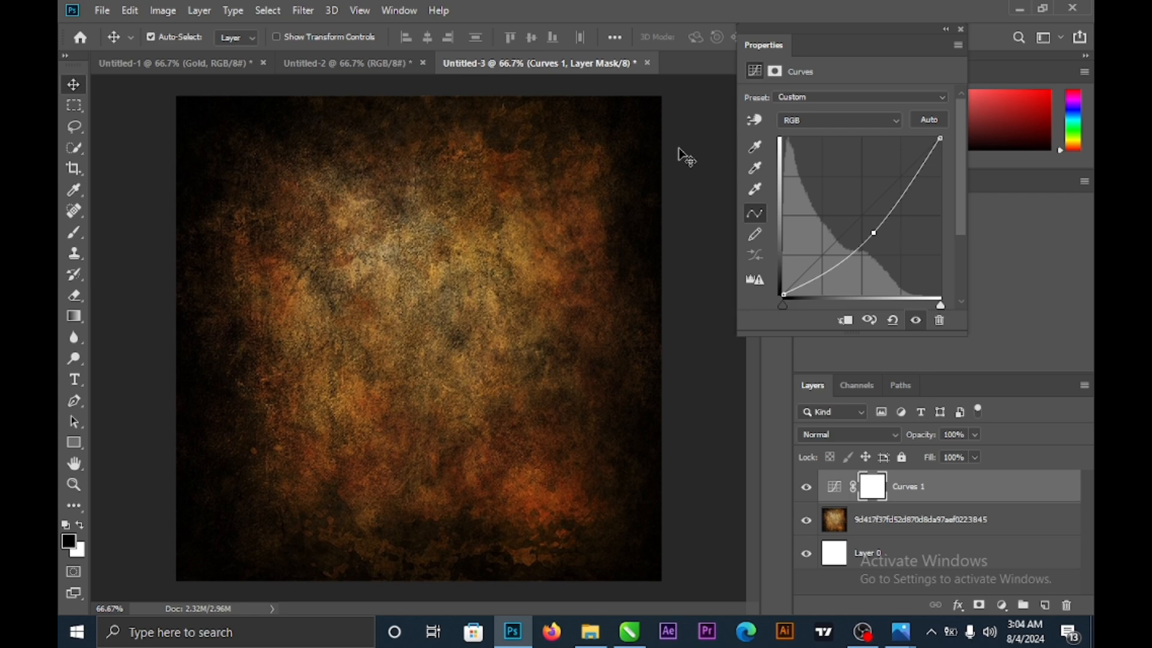
left_click(946, 31)
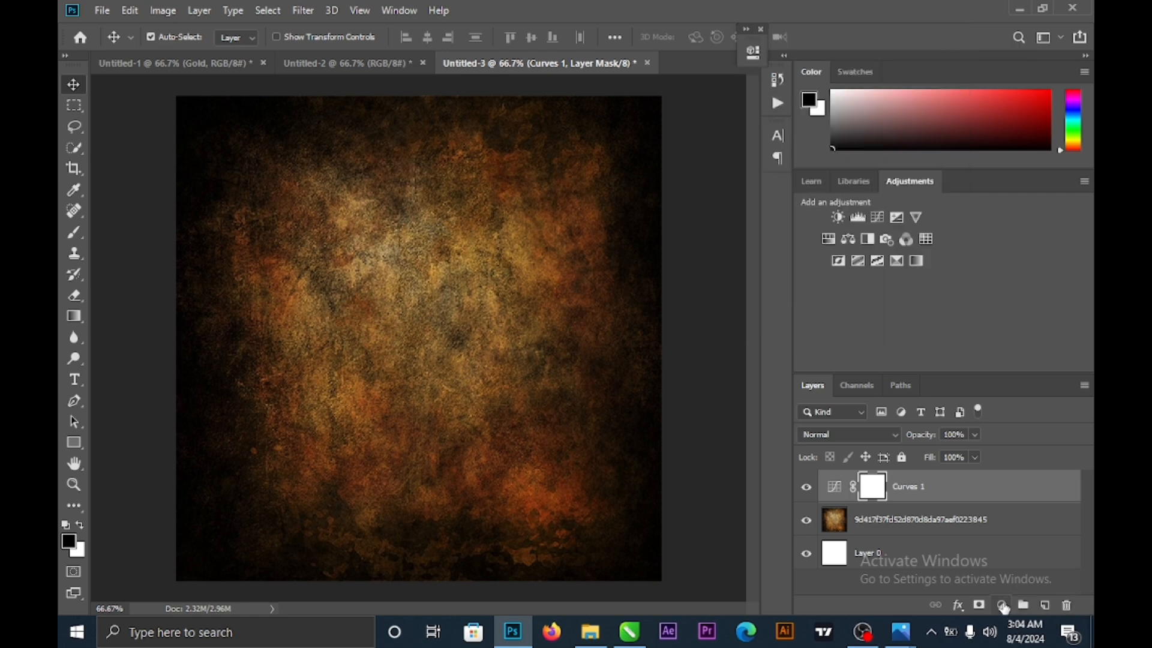
left_click(1002, 605)
- Add a Levels 1 adjustment clipped to Curves 1 with input black 9 and output white 248
left_click(990, 382)
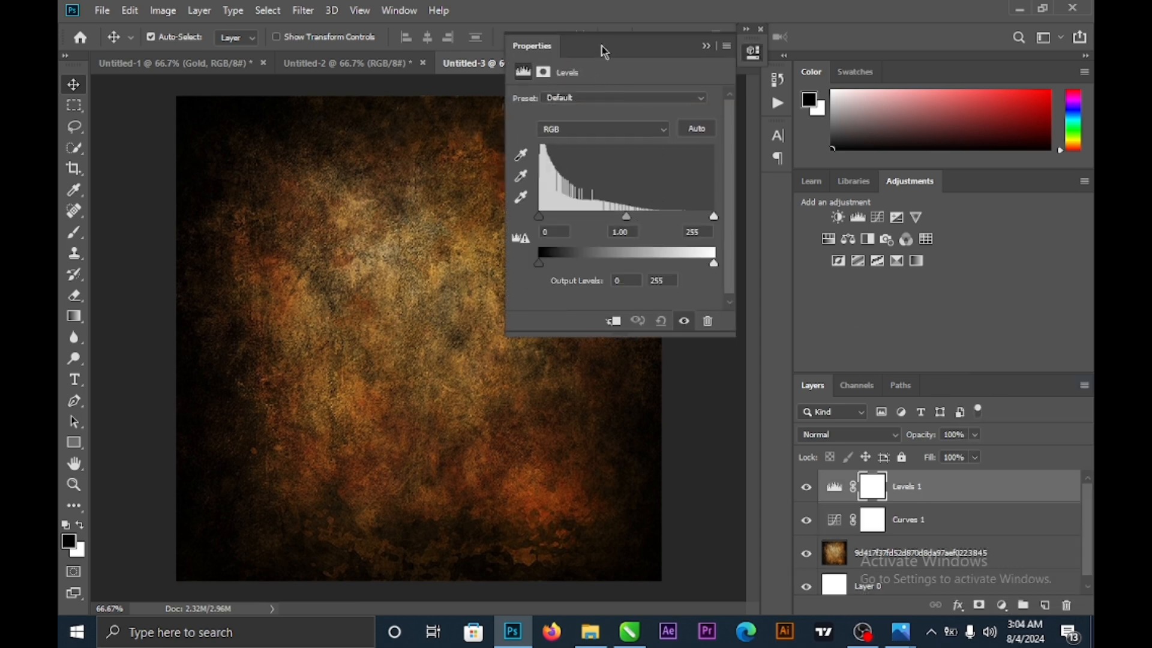
left_click_drag(604, 51, 697, 50)
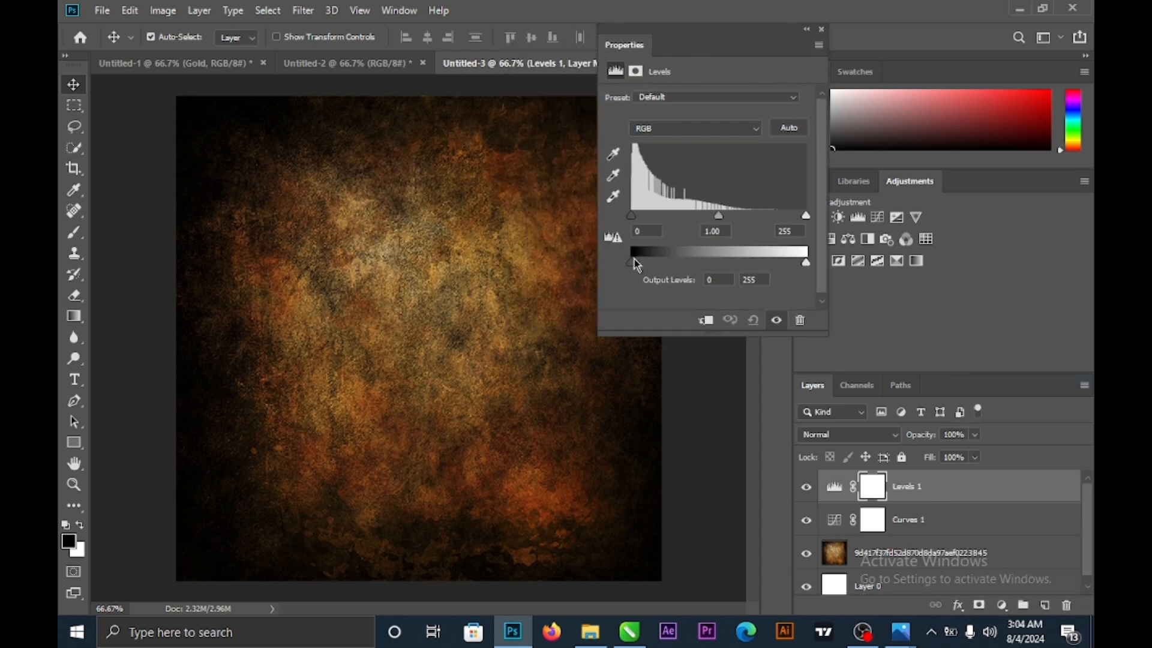
left_click(706, 322)
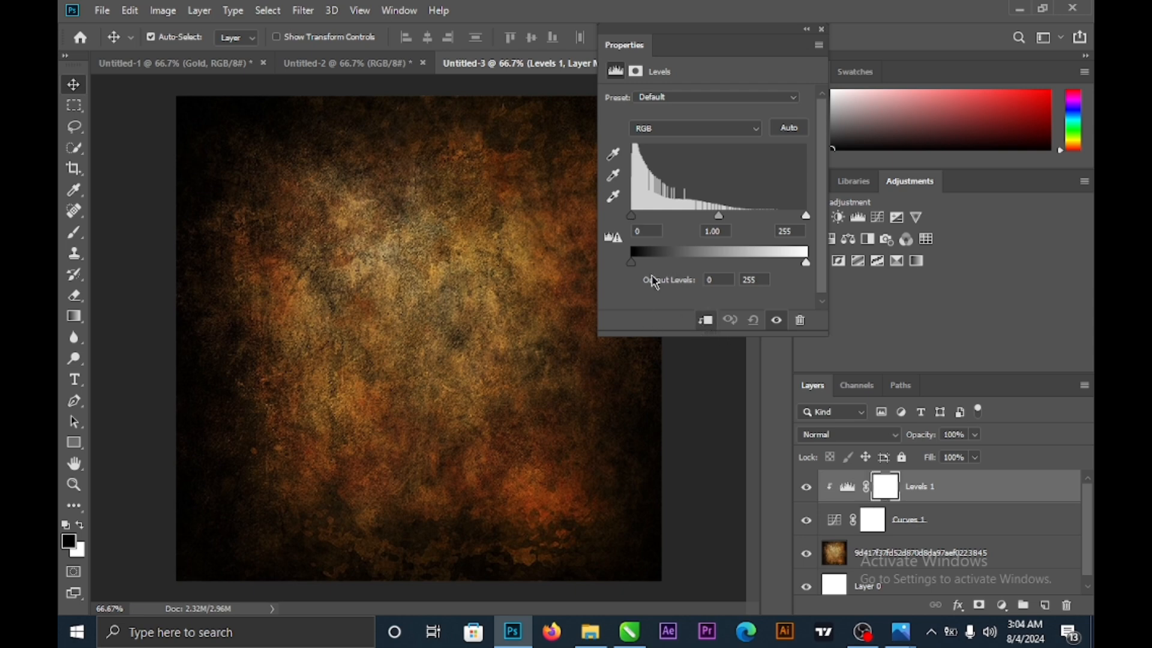
left_click_drag(629, 216, 634, 216)
left_click_drag(809, 268, 806, 268)
left_click_drag(635, 219, 636, 219)
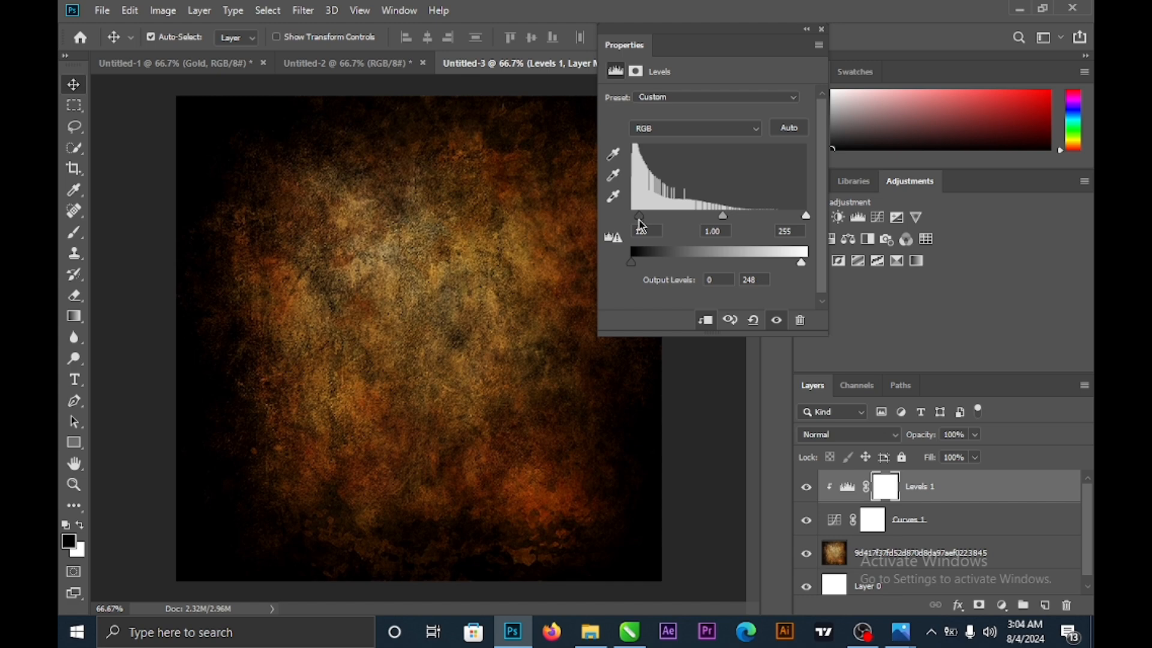
left_click_drag(641, 223, 638, 221)
left_click(807, 31)
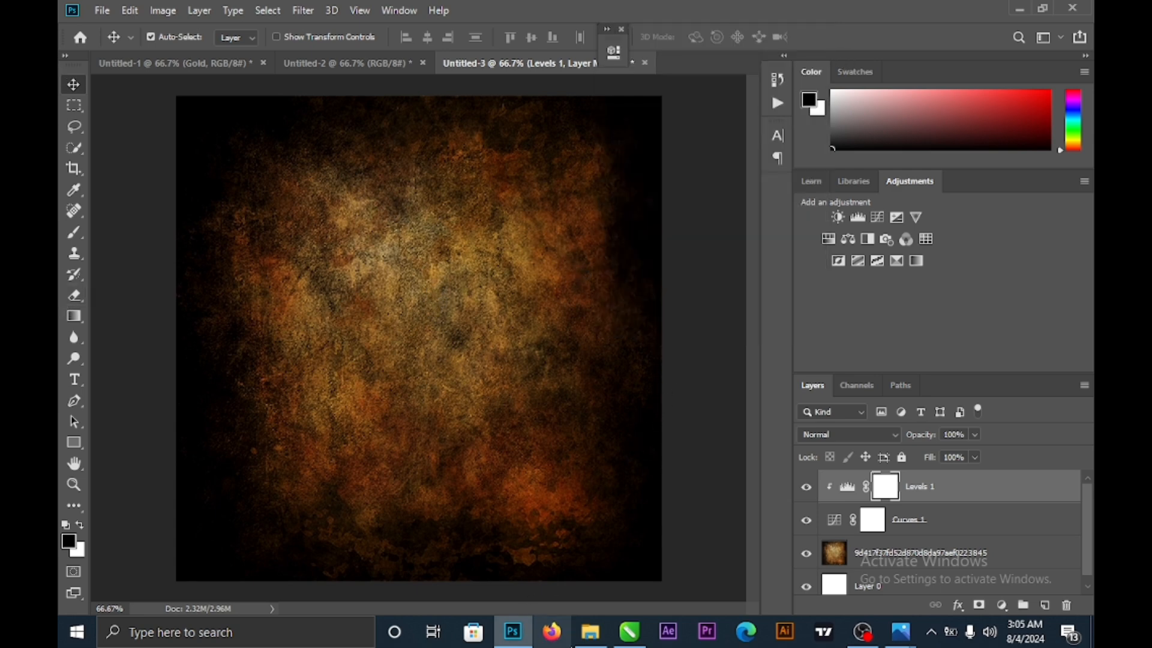
- Drag the Dark Cracked Wall image from the Downloads folder into Photoshop
left_click(592, 639)
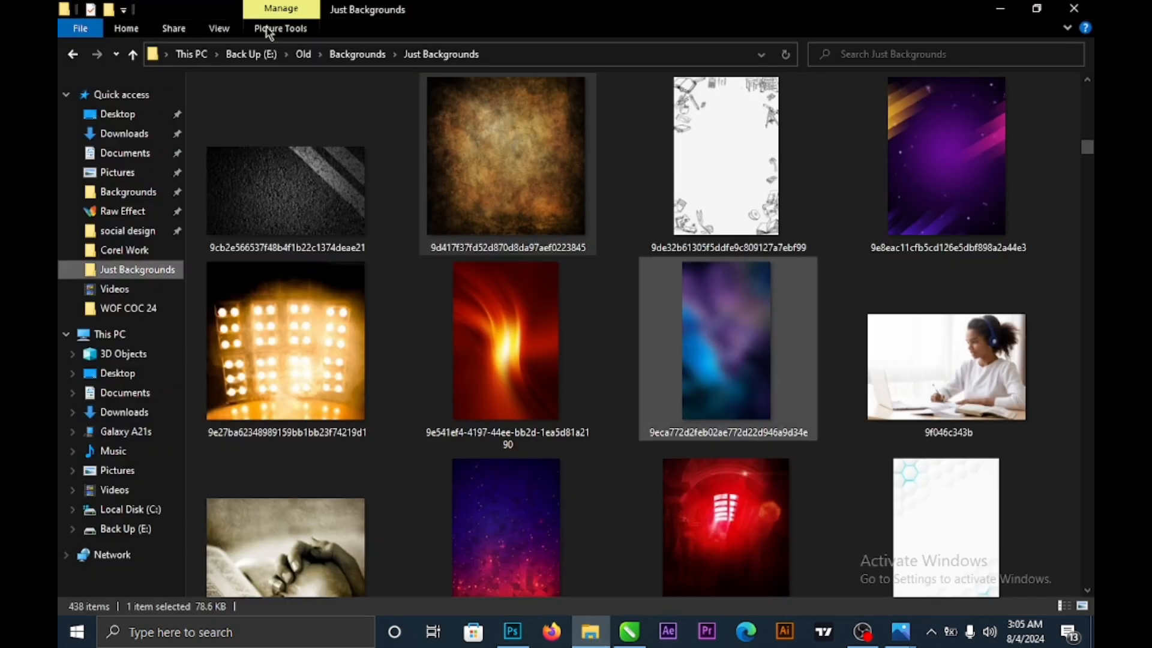
left_click(145, 141)
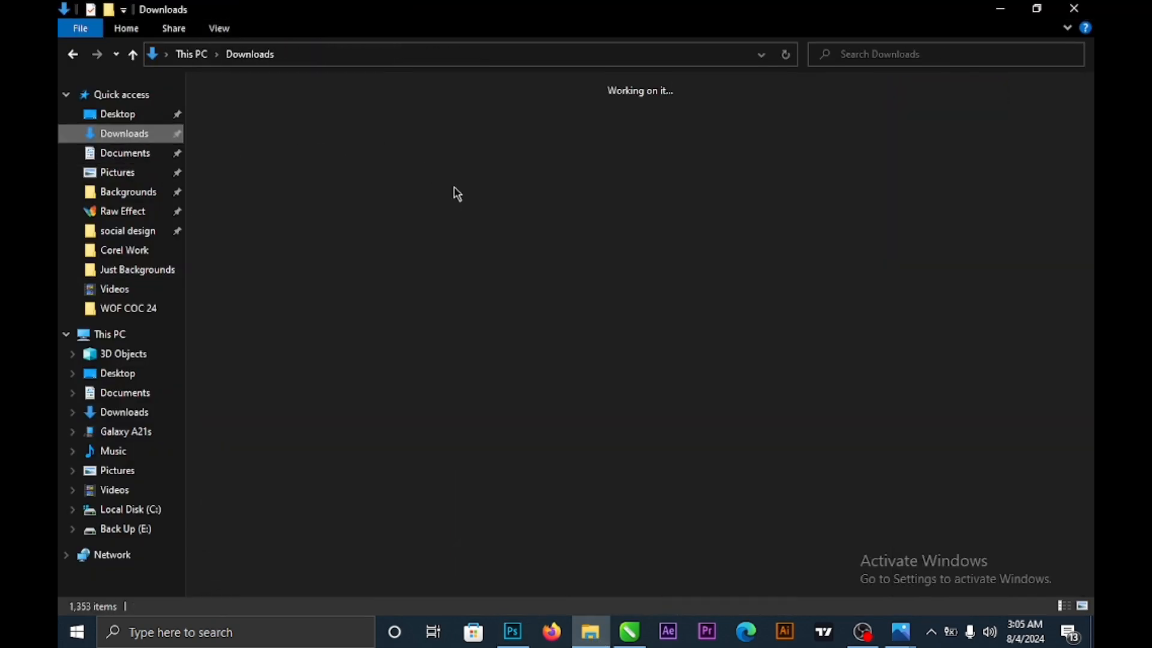
left_click_drag(271, 177, 458, 381)
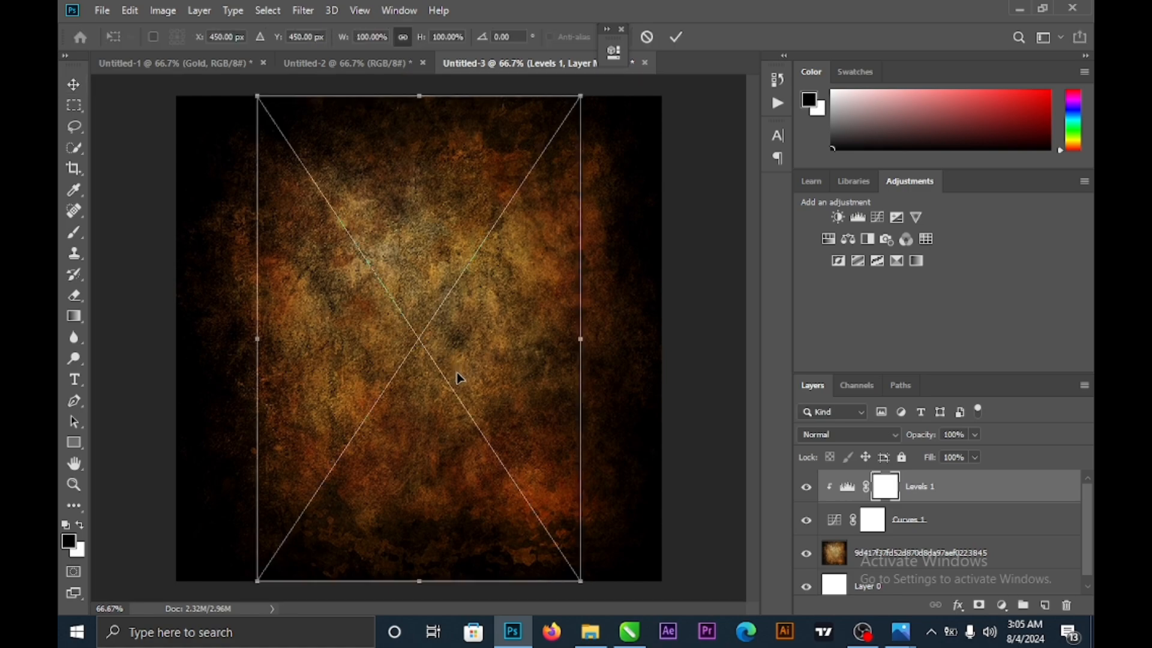
- Scale the cracked wall image to about 153.8% and position it to cover the whole canvas
left_click_drag(450, 558, 300, 259)
left_click_drag(451, 313, 420, 240)
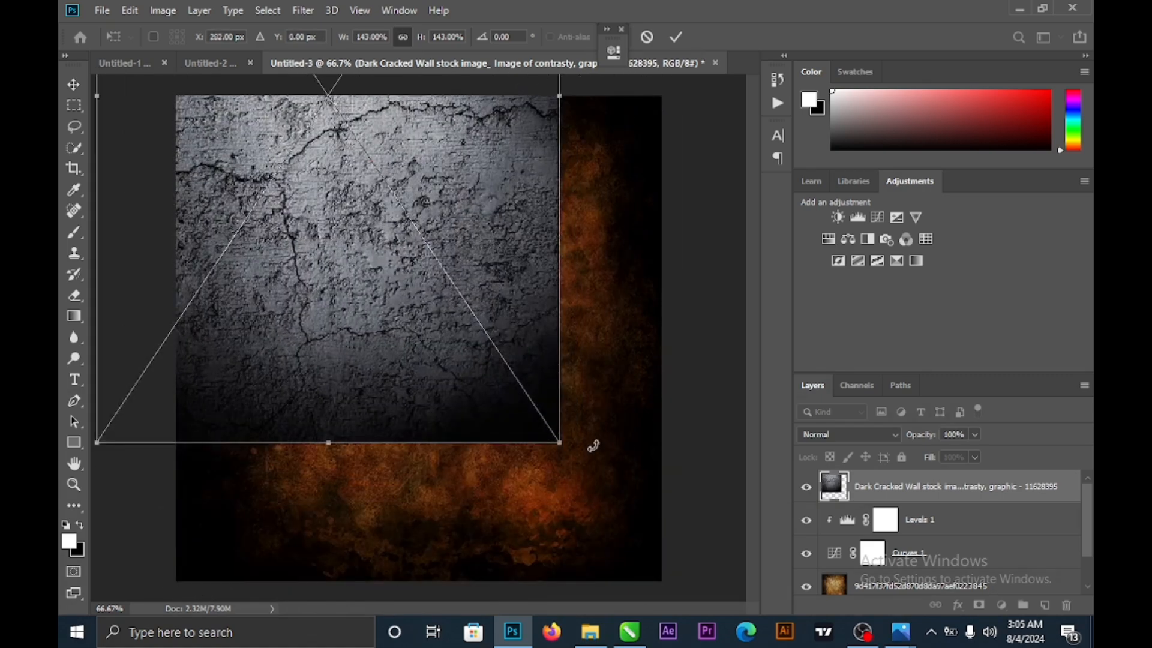
left_click_drag(561, 443, 602, 498)
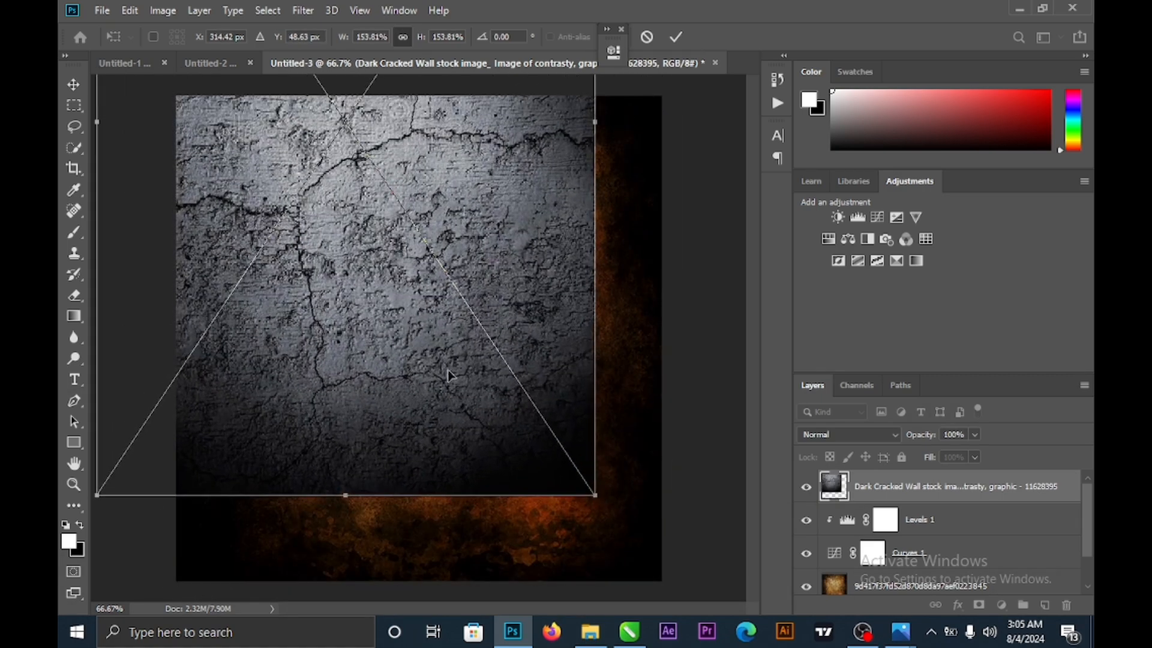
left_click_drag(451, 396, 510, 508)
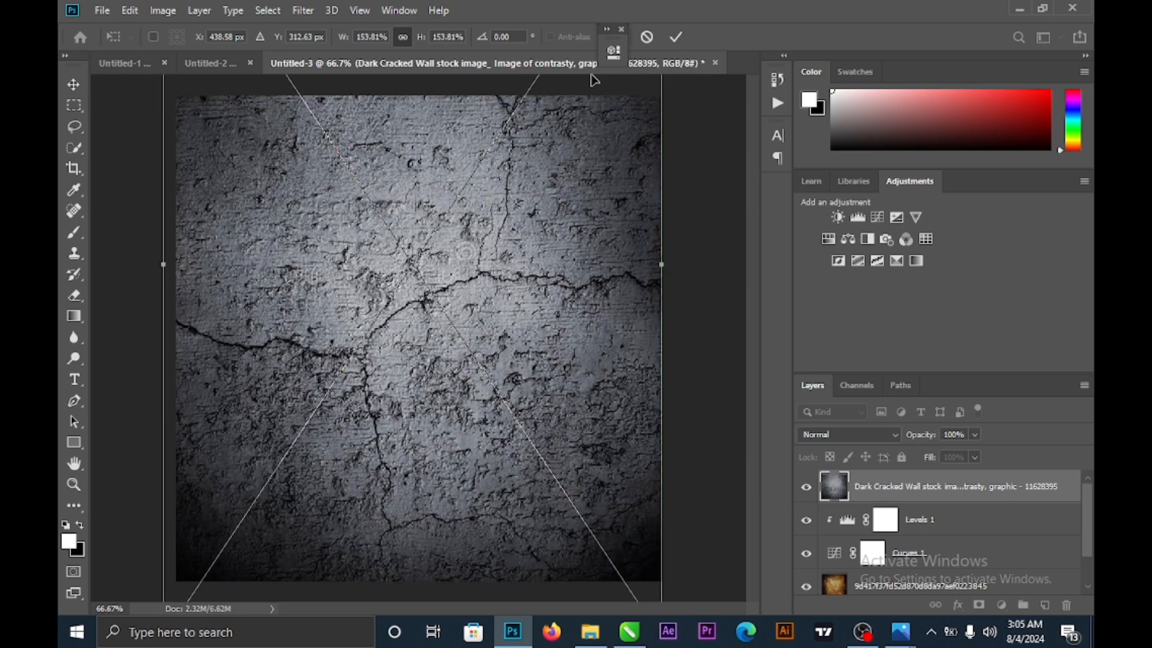
left_click(676, 37)
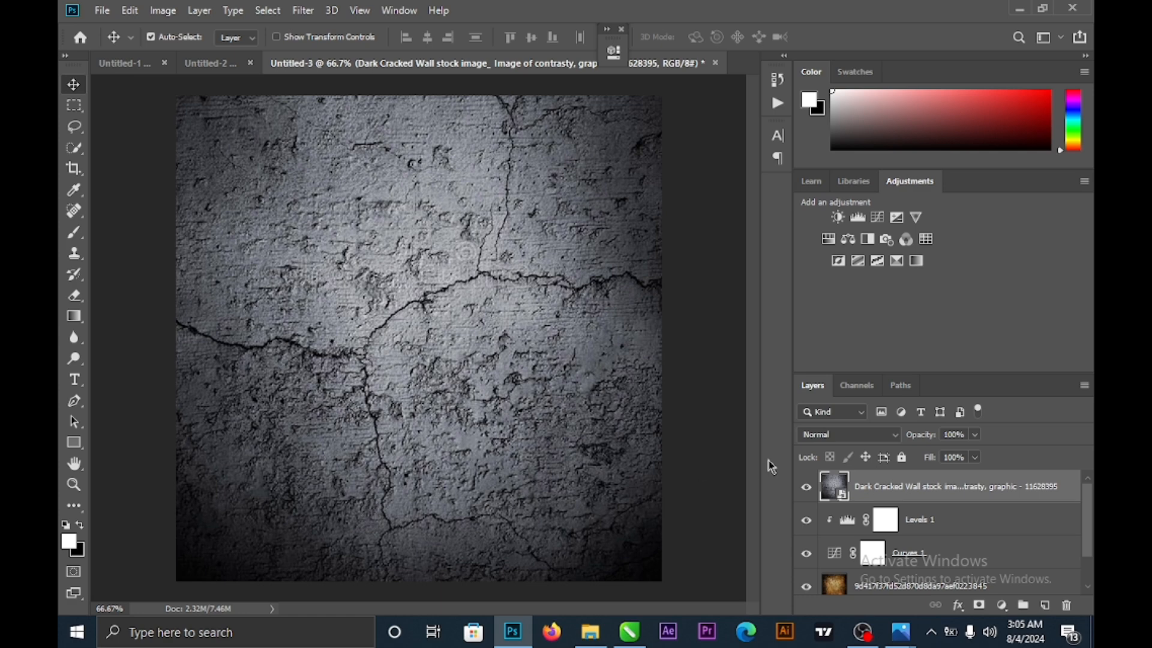
- Rasterize the cracked wall layer and move it below Curves 1
right_click(899, 492)
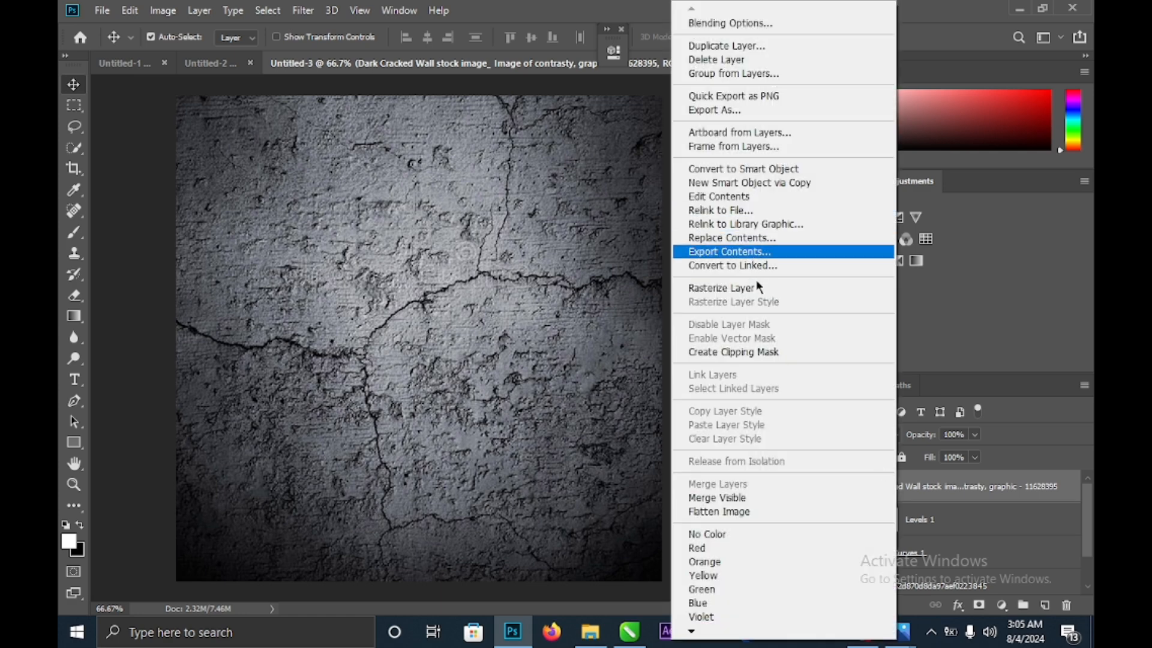
left_click(758, 289)
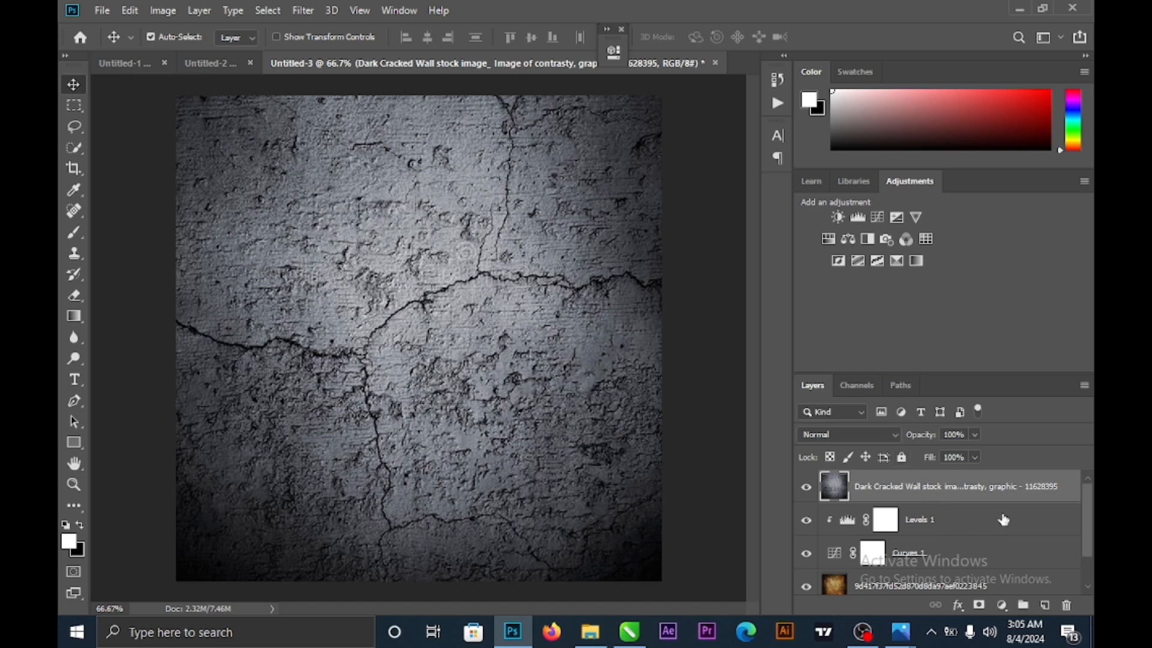
mouse_move(1092, 519)
left_mouse_down()
mouse_move(1089, 572)
mouse_move(1079, 531)
left_mouse_up()
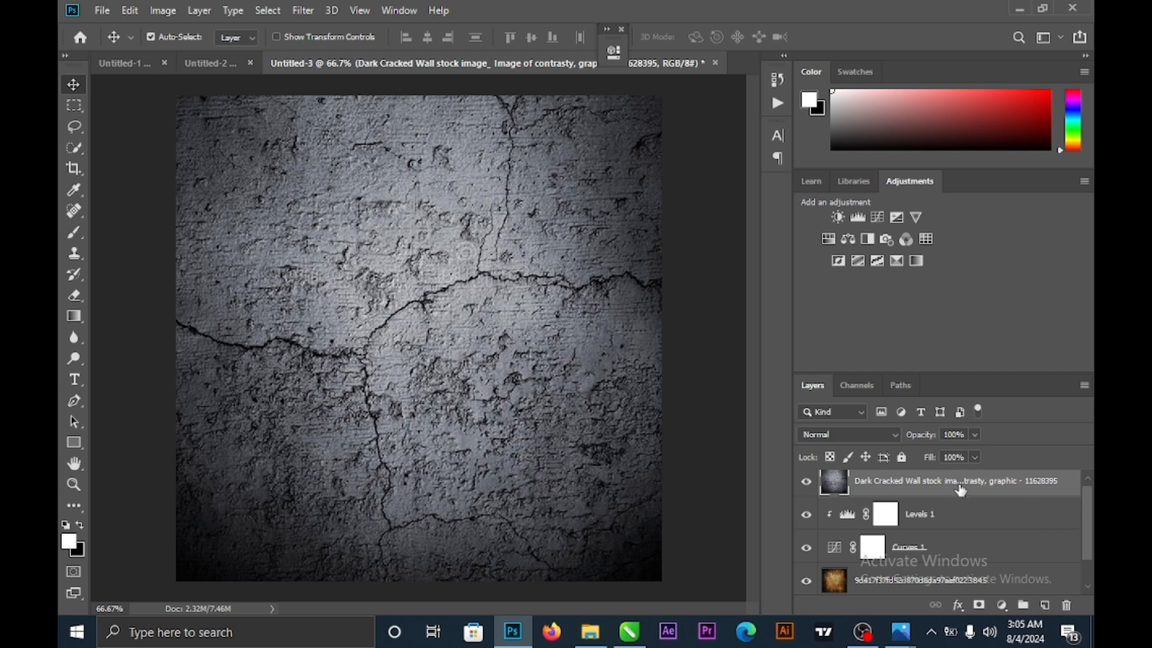
left_click_drag(964, 485, 959, 527)
left_click_drag(958, 557, 958, 562)
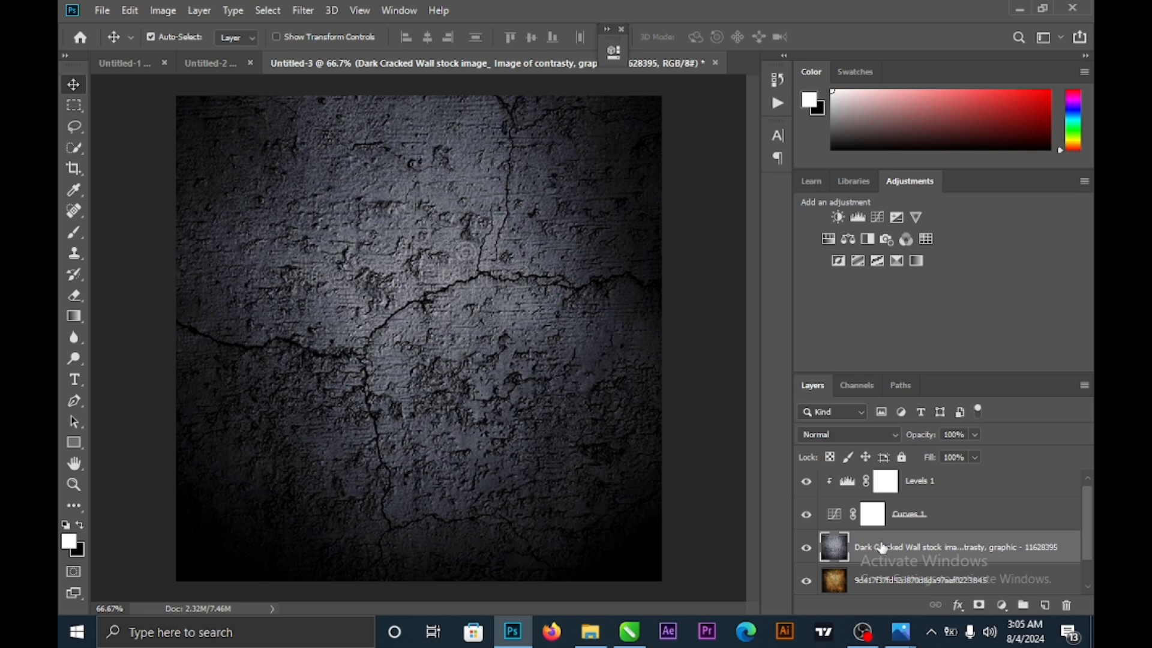
- Set the cracked wall layer's blend mode to Overlay and select the Curves 1 adjustment
left_click(900, 440)
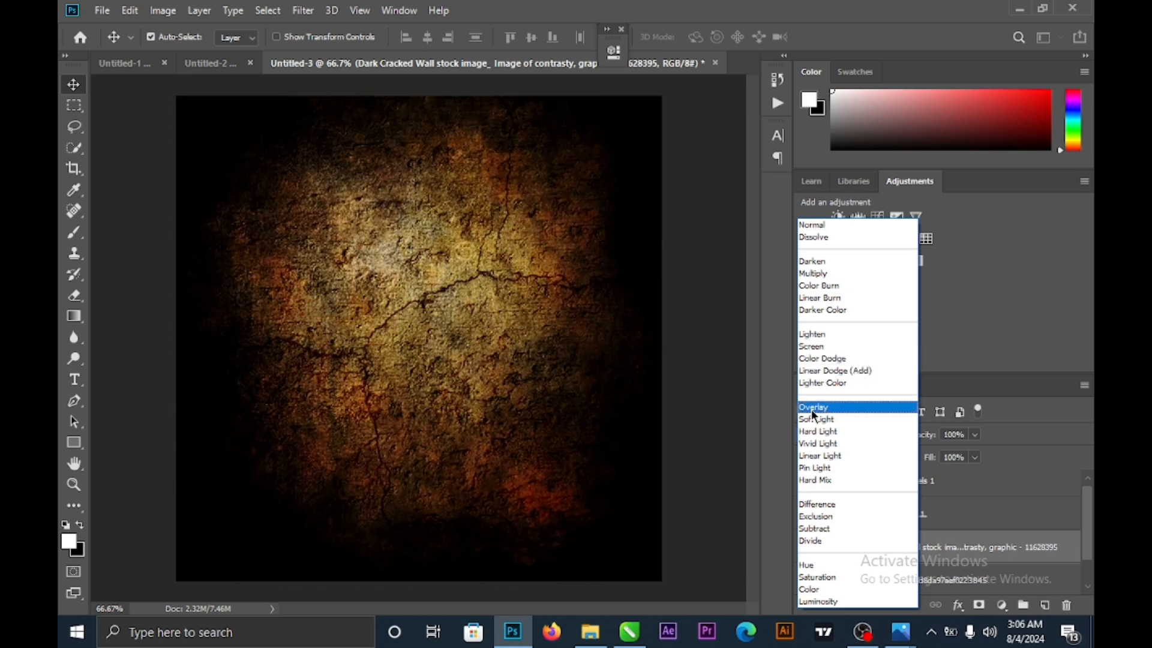
left_click(812, 407)
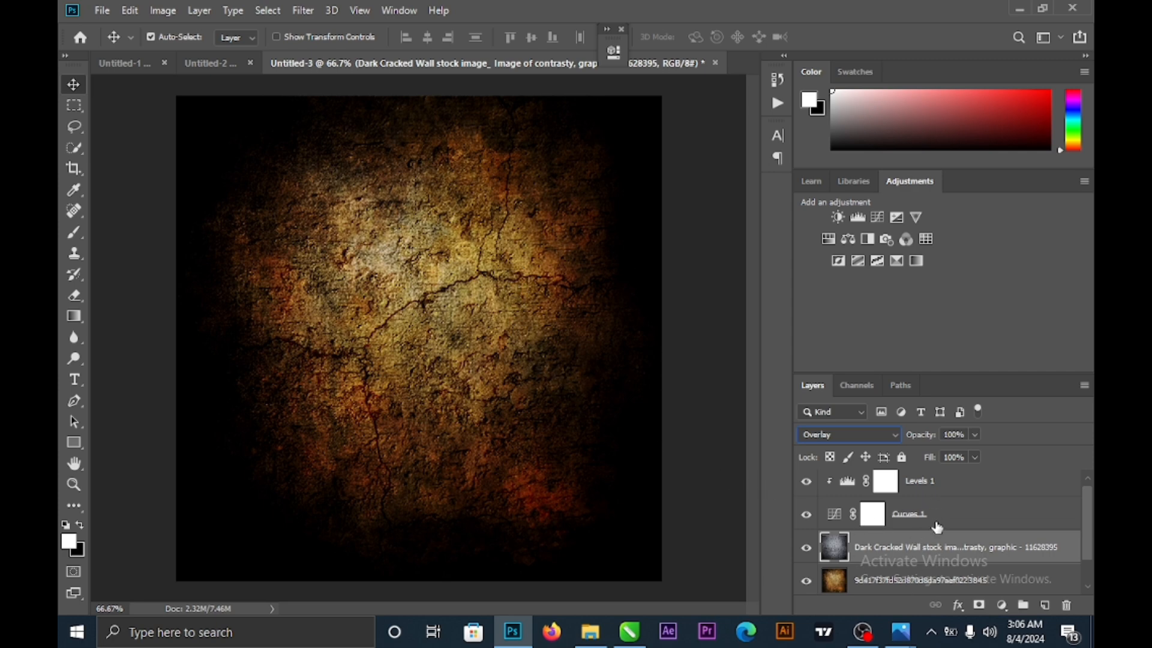
scroll(933, 527, "down", 1)
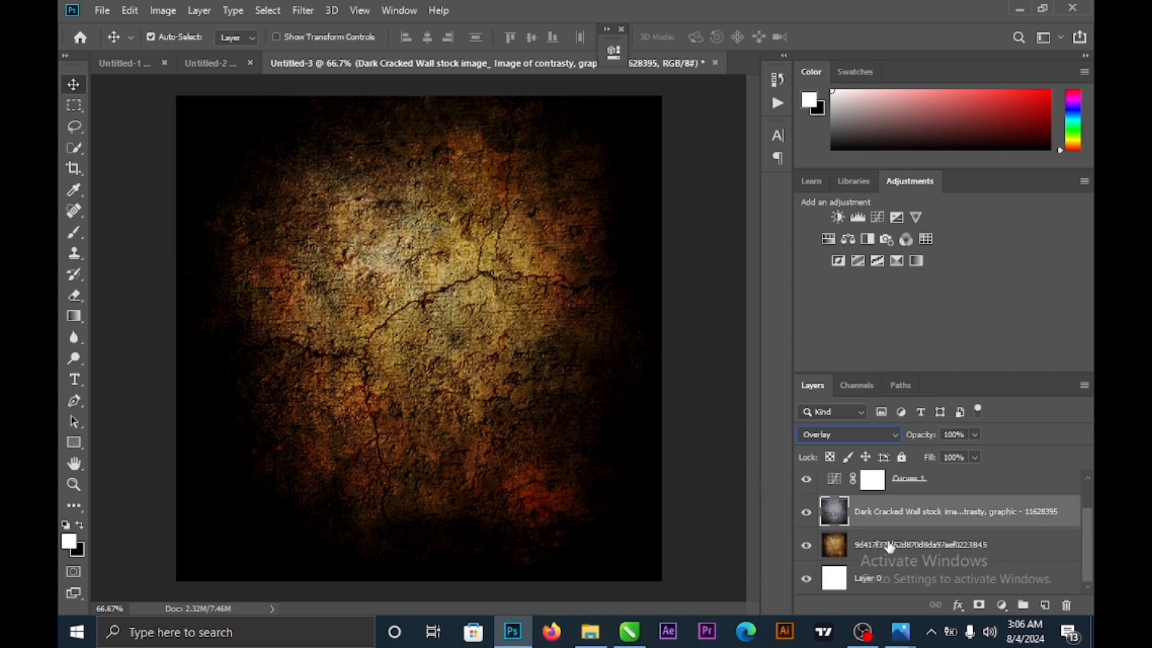
scroll(873, 522, "up", 1)
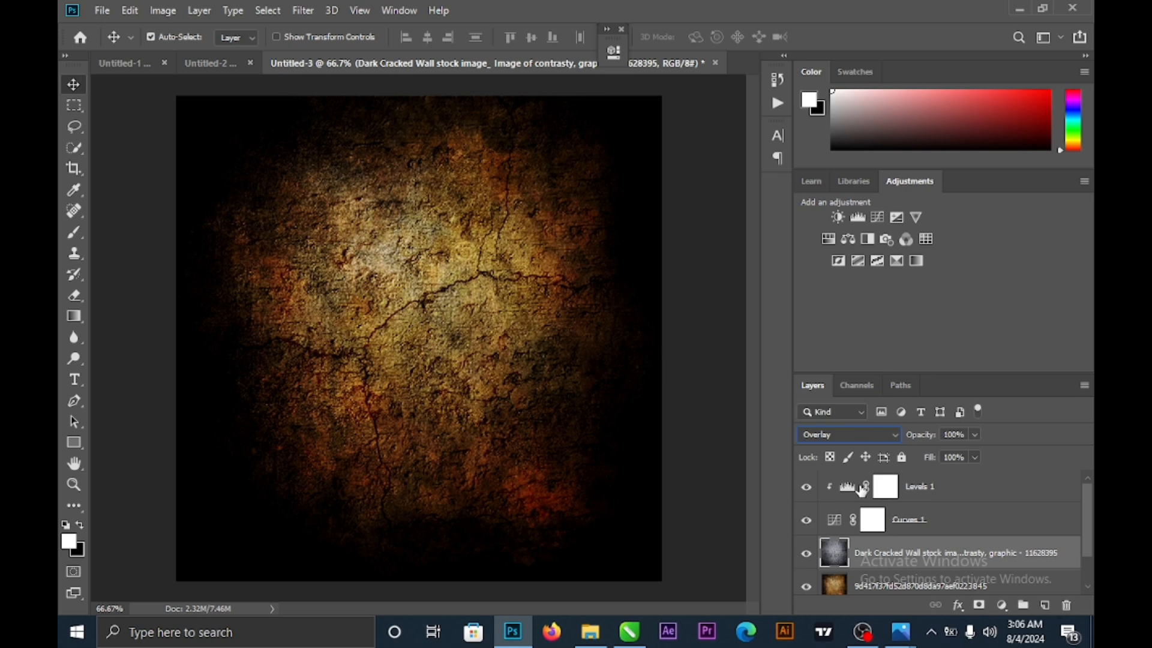
left_click(834, 525)
left_click(836, 527)
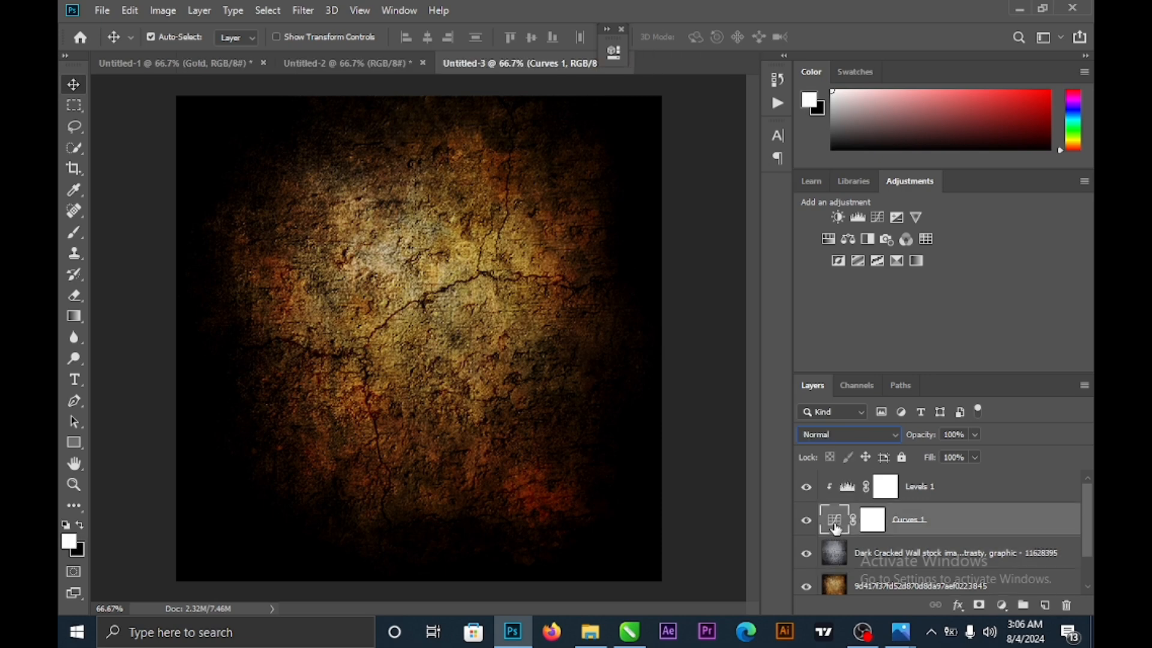
- Nudge the Curves 1 midpoint slightly to adjust the texture's brightness
double_click(836, 527)
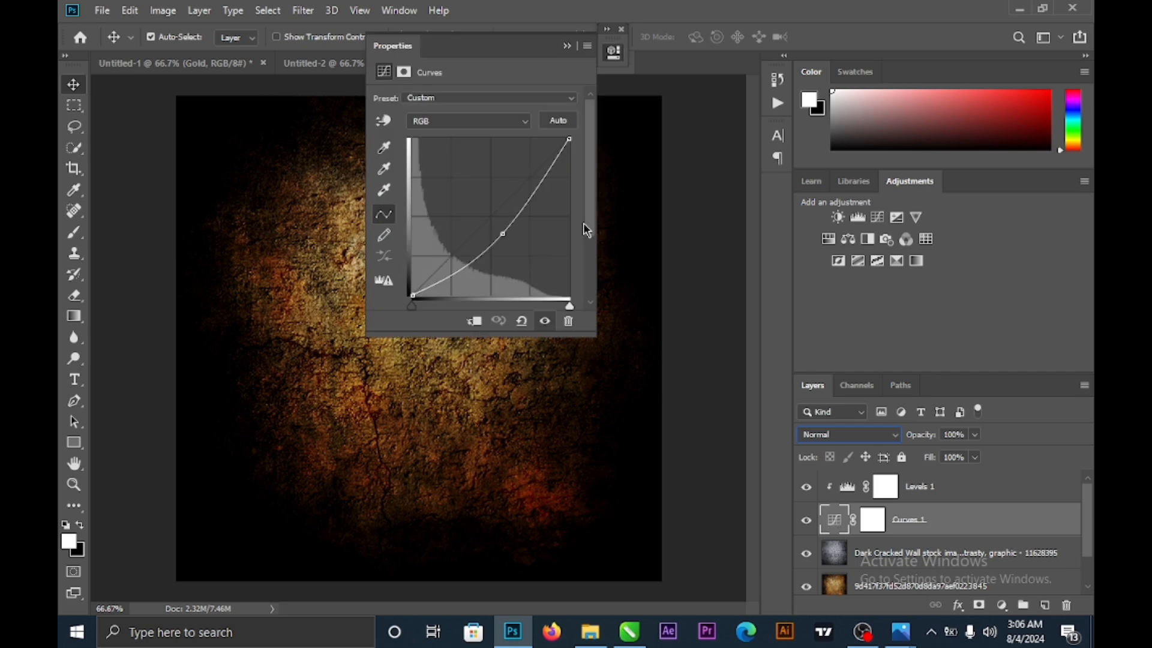
left_click_drag(452, 48, 664, 56)
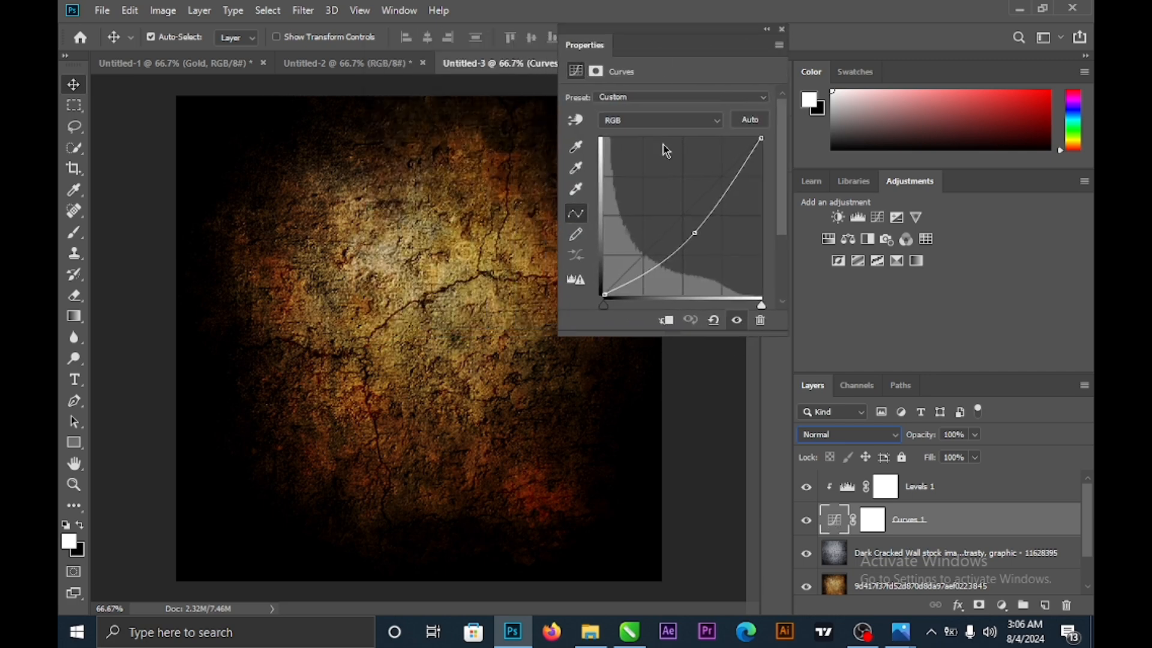
left_click_drag(695, 233, 686, 234)
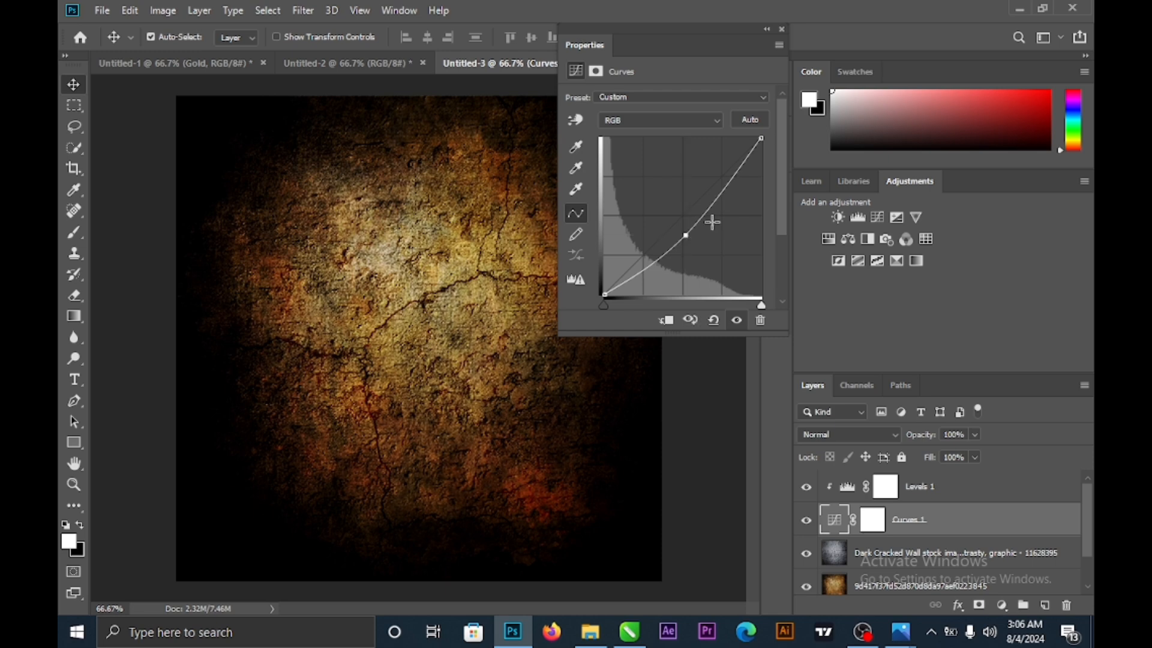
left_click(766, 29)
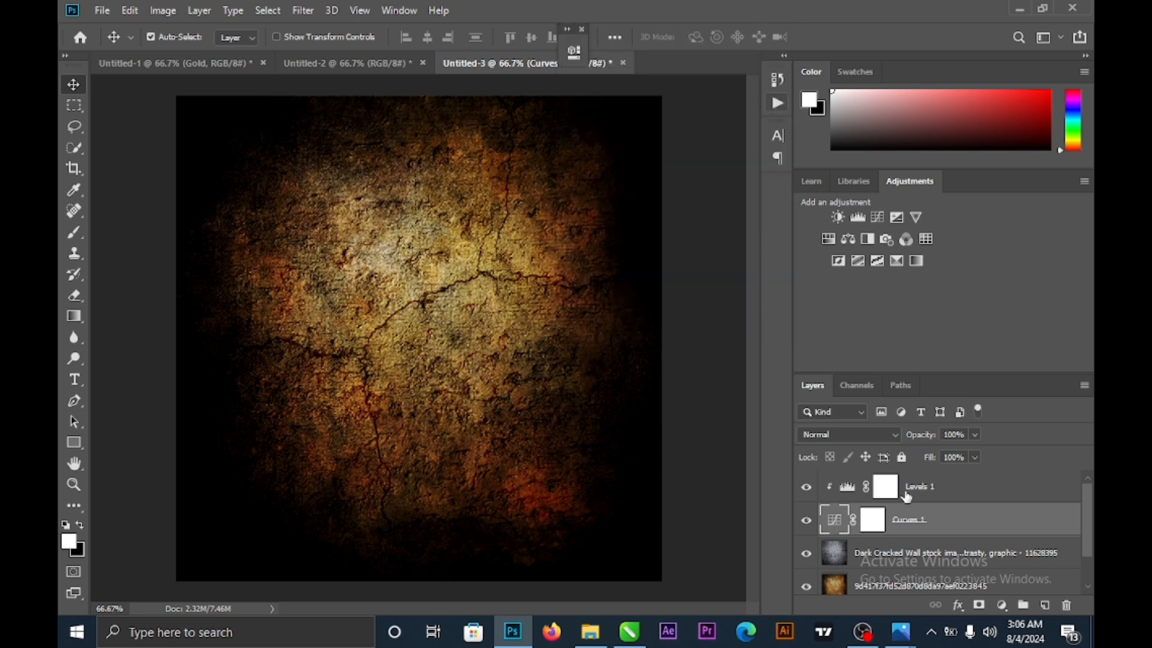
- Set the Levels 1 input black point to 11 to deepen the shadows slightly
double_click(848, 488)
left_click_drag(405, 53, 724, 73)
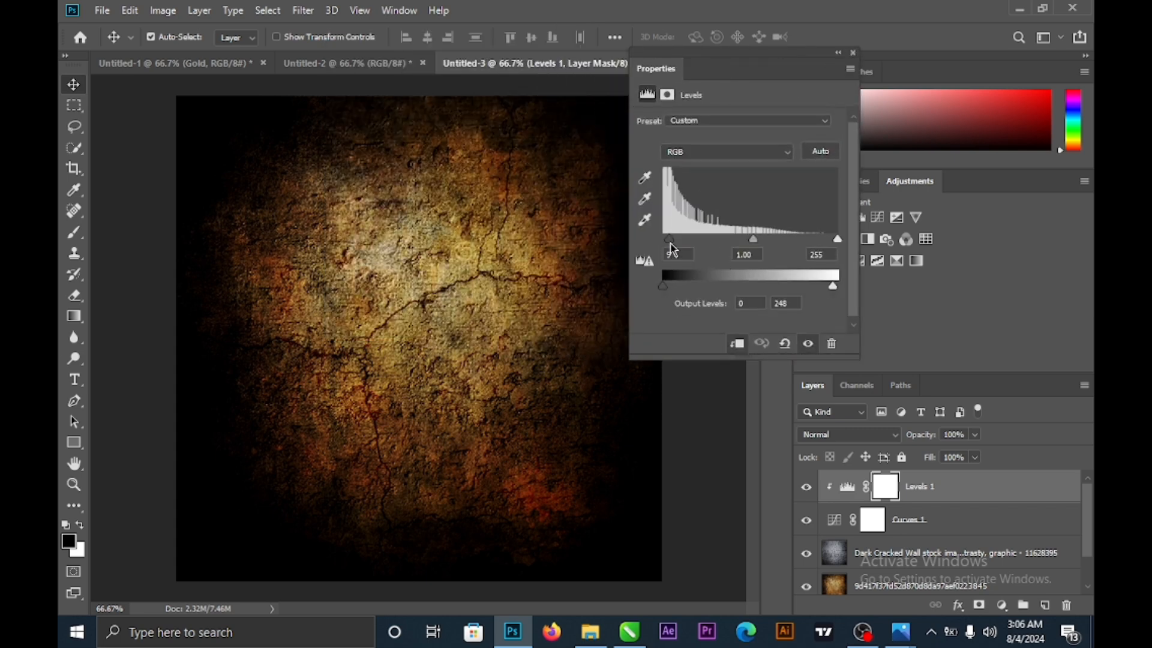
left_click_drag(670, 244, 671, 244)
left_click_drag(671, 245, 672, 245)
left_click(838, 54)
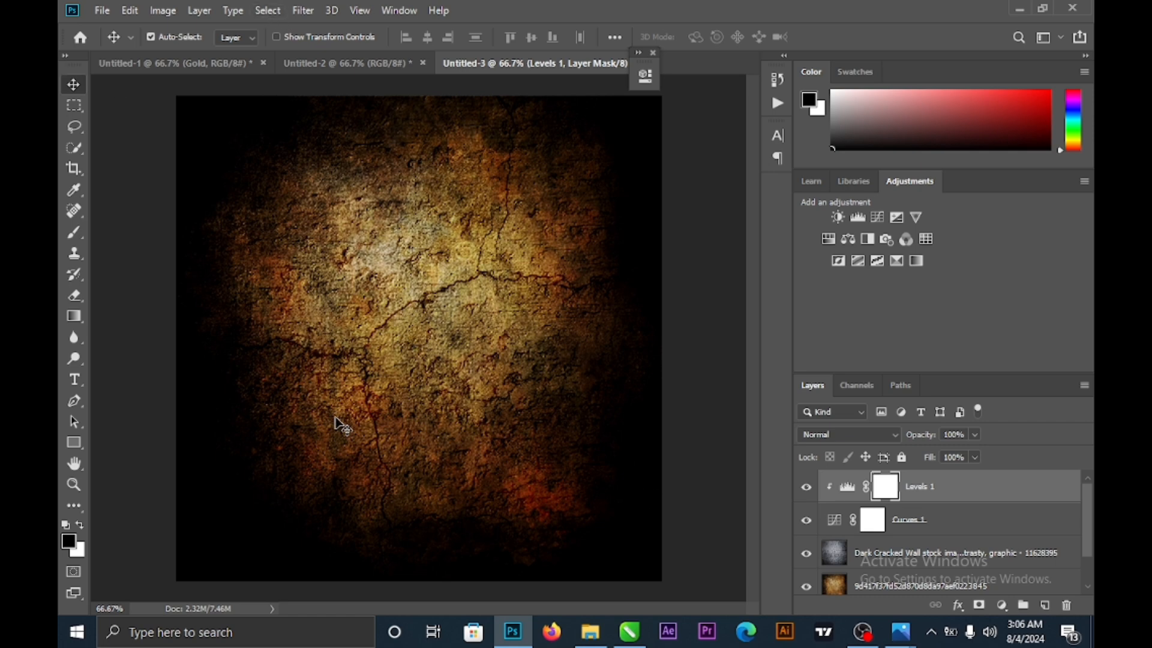
- Add a black bold-italic Times New Roman text layer reading 'Gold' on the canvas
left_click(76, 380)
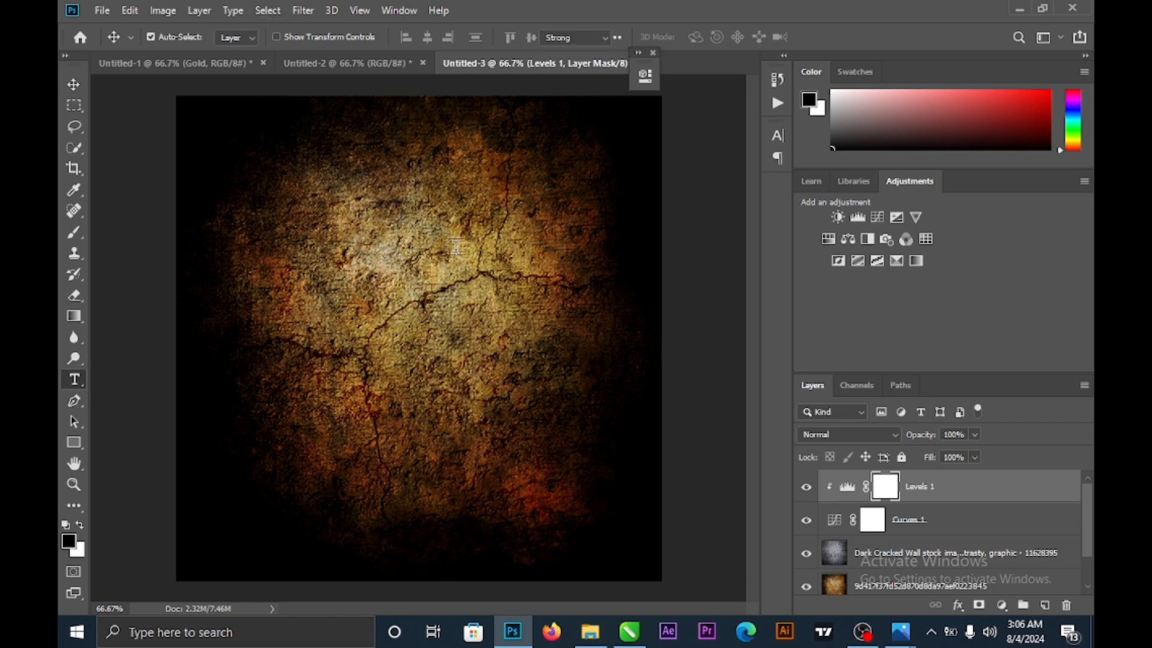
left_click(305, 283)
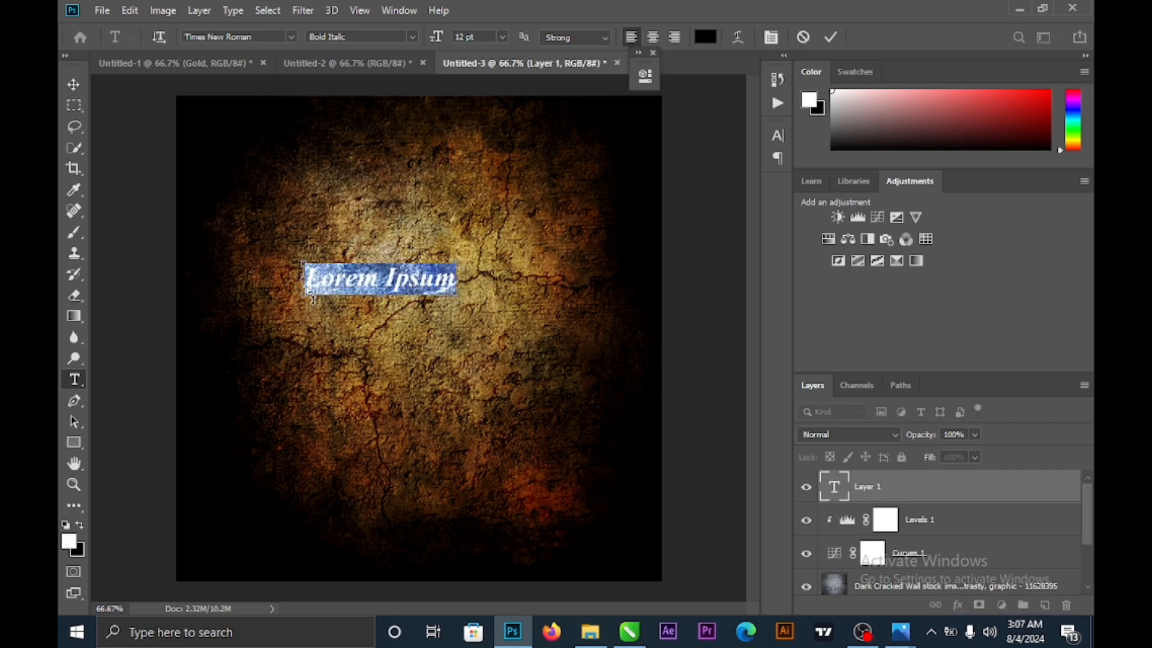
key("BackSpace")
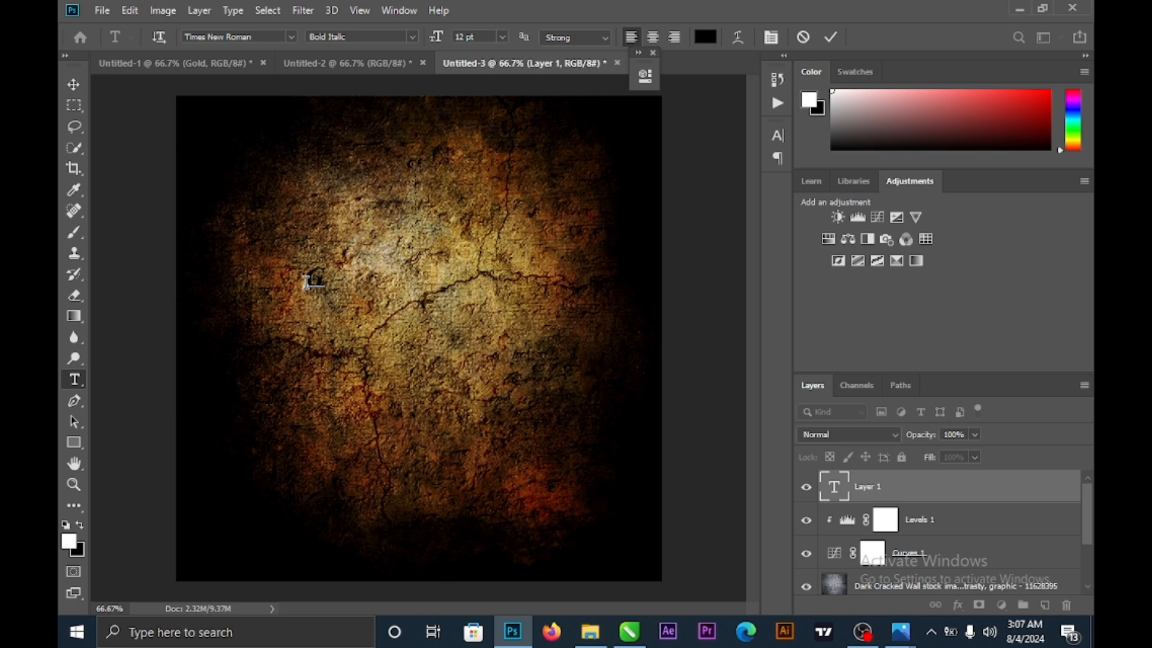
type("Gl")
type("old")
left_click(73, 87)
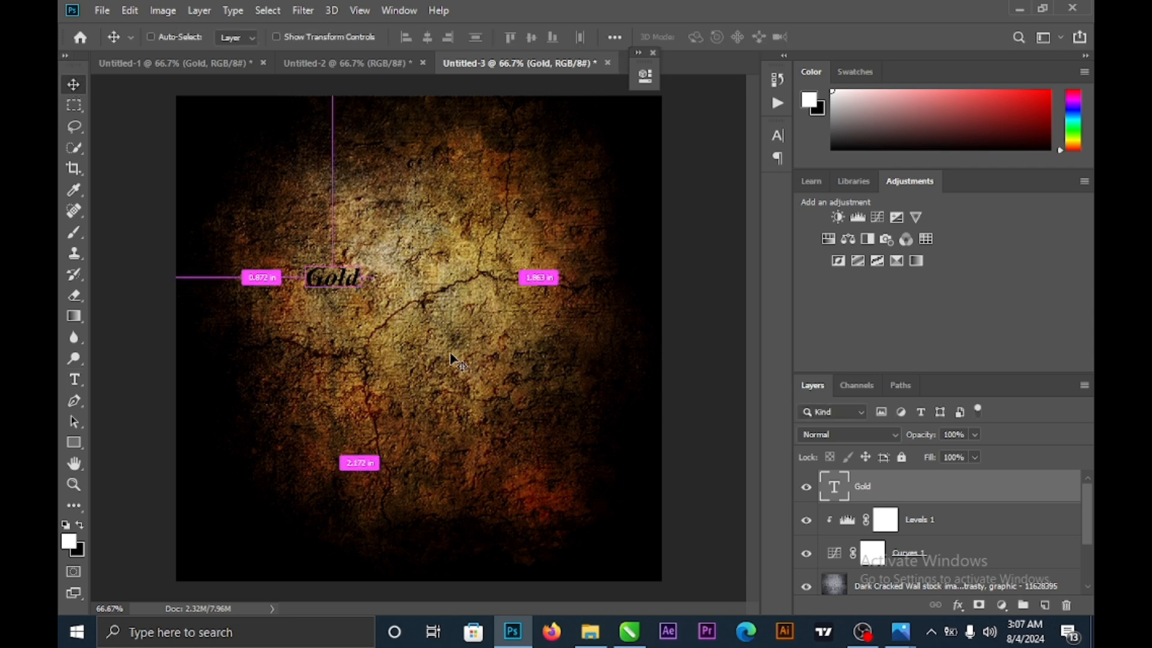
- Enlarge the Gold text to about 363% and move it to the canvas centre
key("ctrl+t")
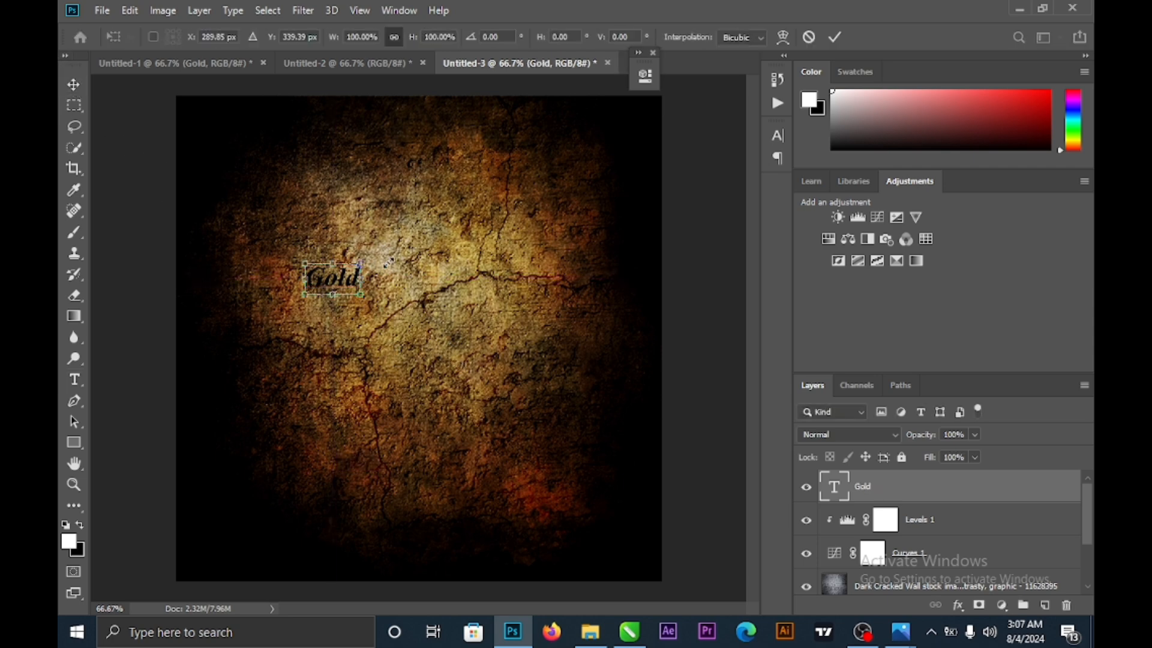
left_click_drag(361, 264, 526, 205)
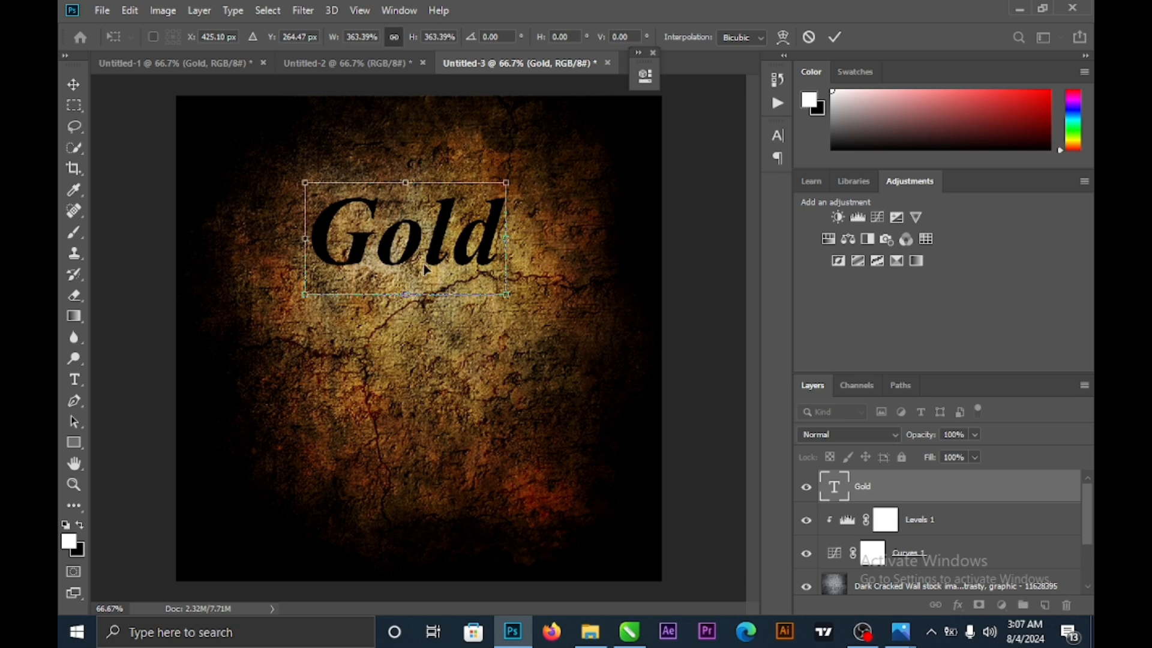
left_click_drag(441, 231, 442, 300)
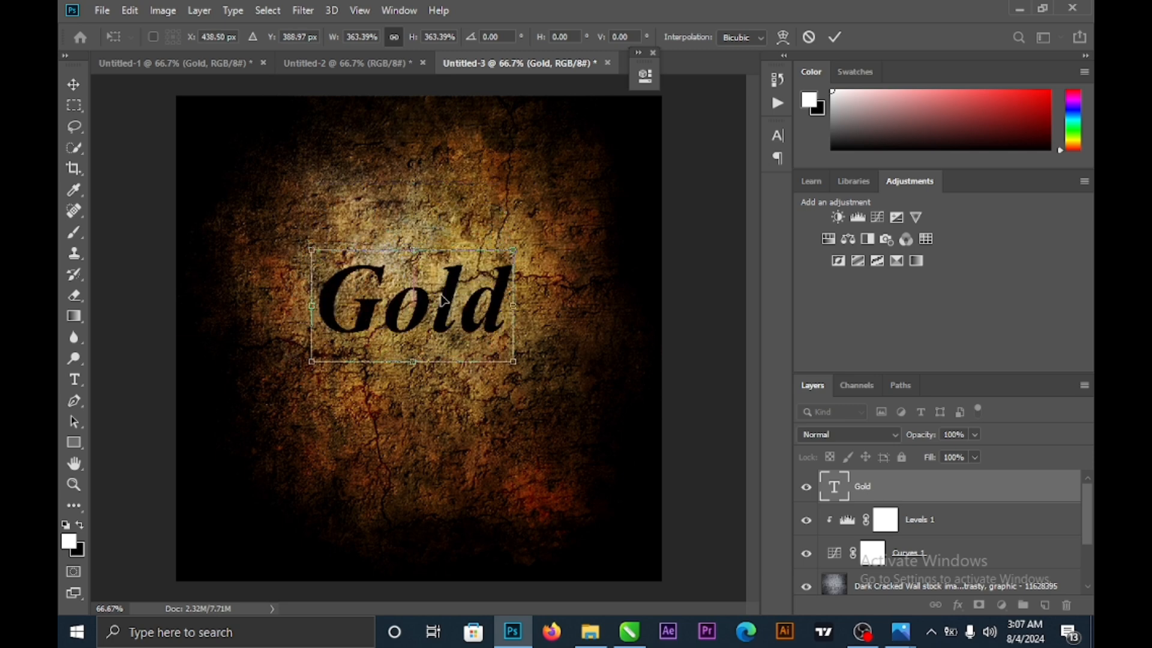
left_click(73, 380)
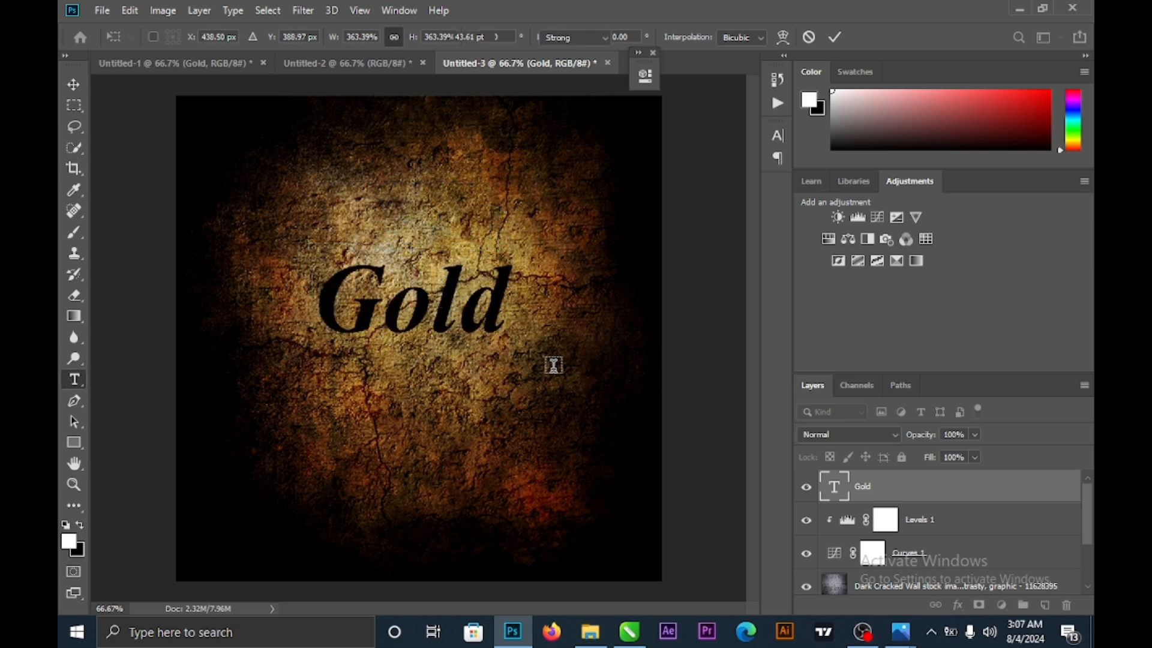
- Change the GOLD text to Cinzel Bold and drag it slightly lower, centred on the cracked texture
double_click(466, 311)
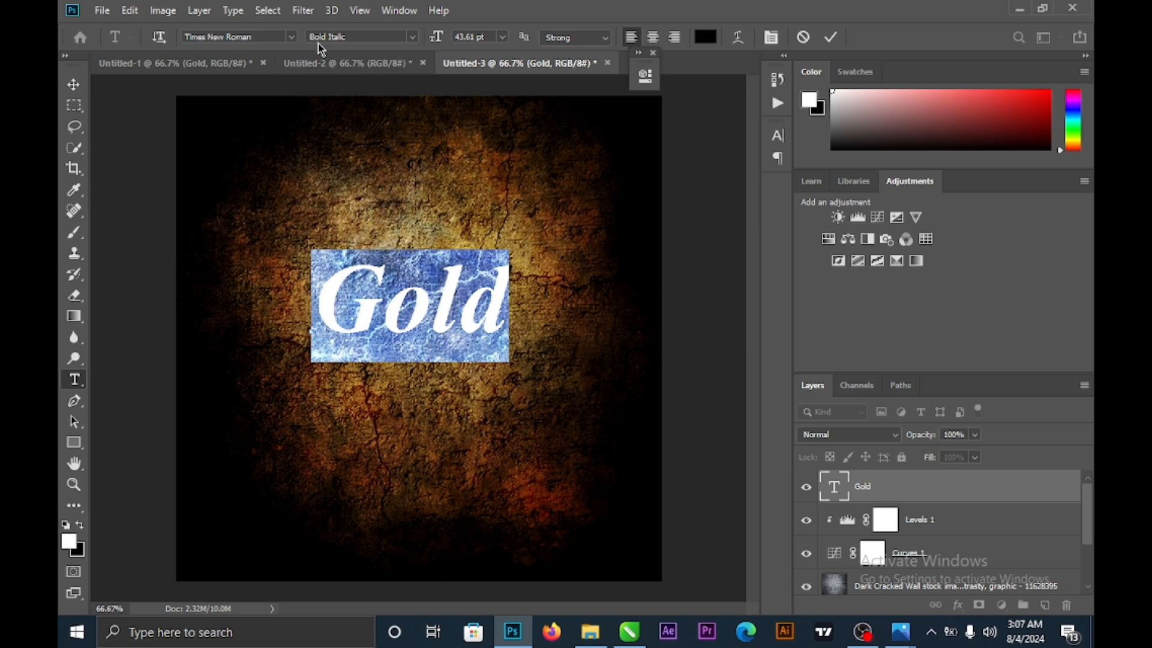
left_click(292, 39)
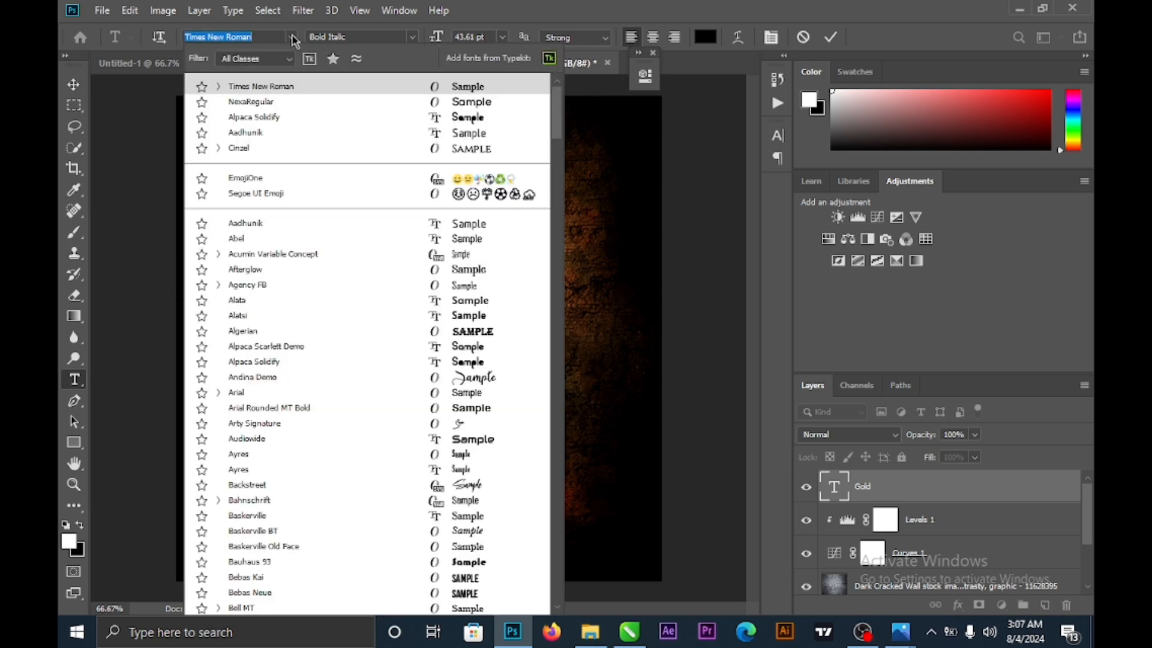
type("d")
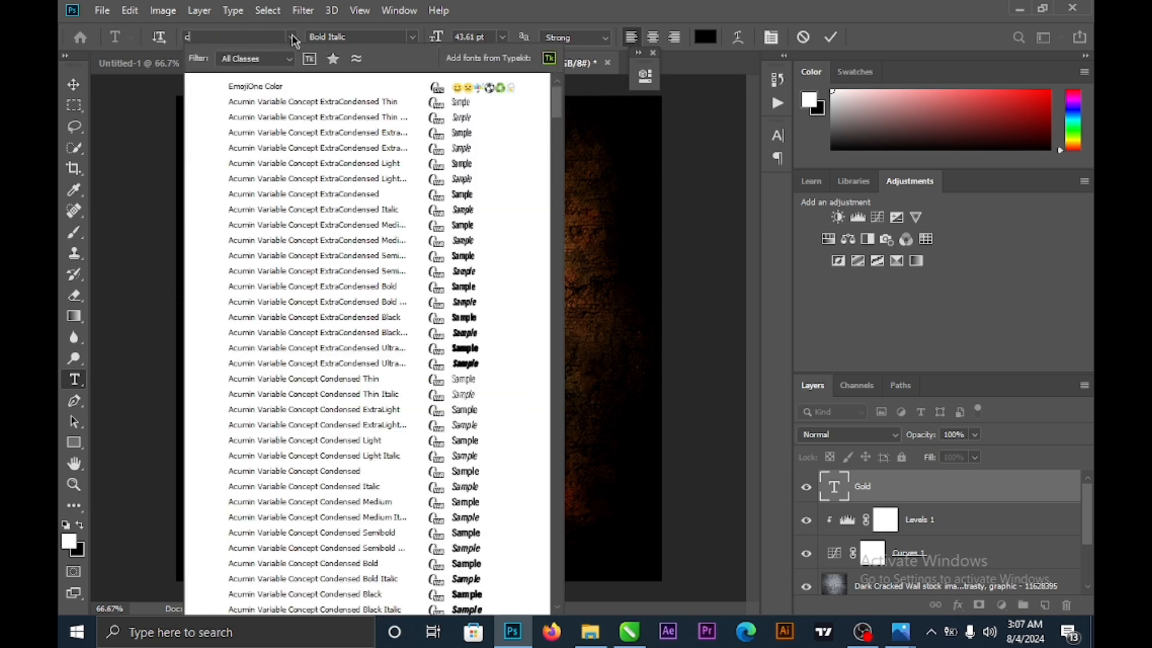
type("inzel")
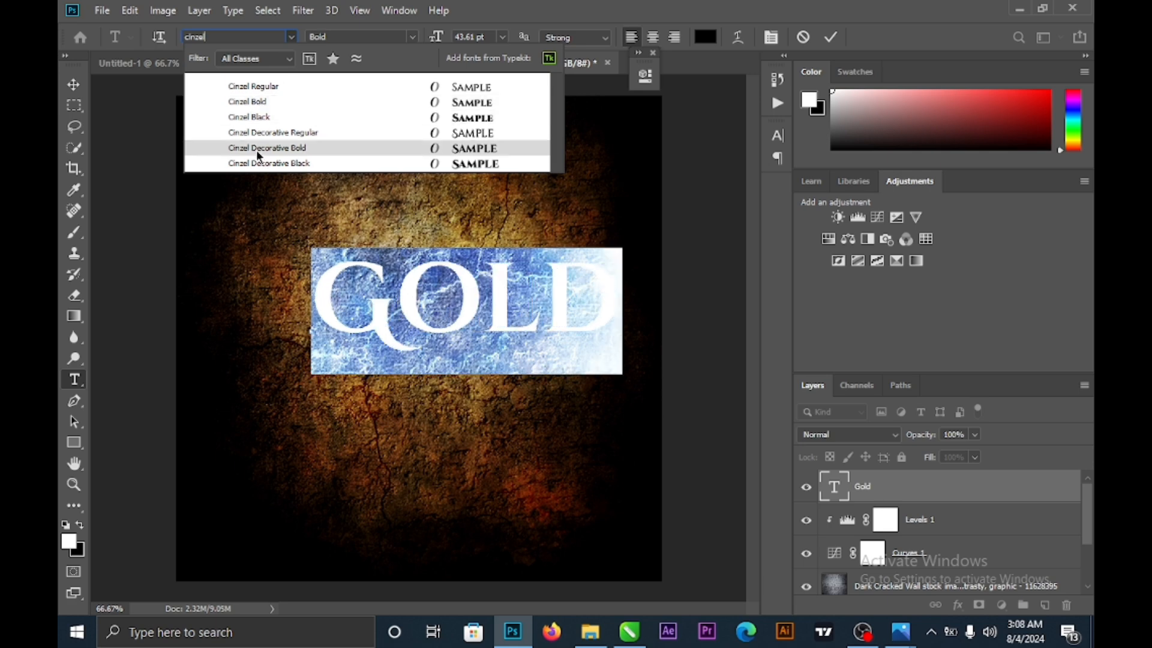
left_click(247, 110)
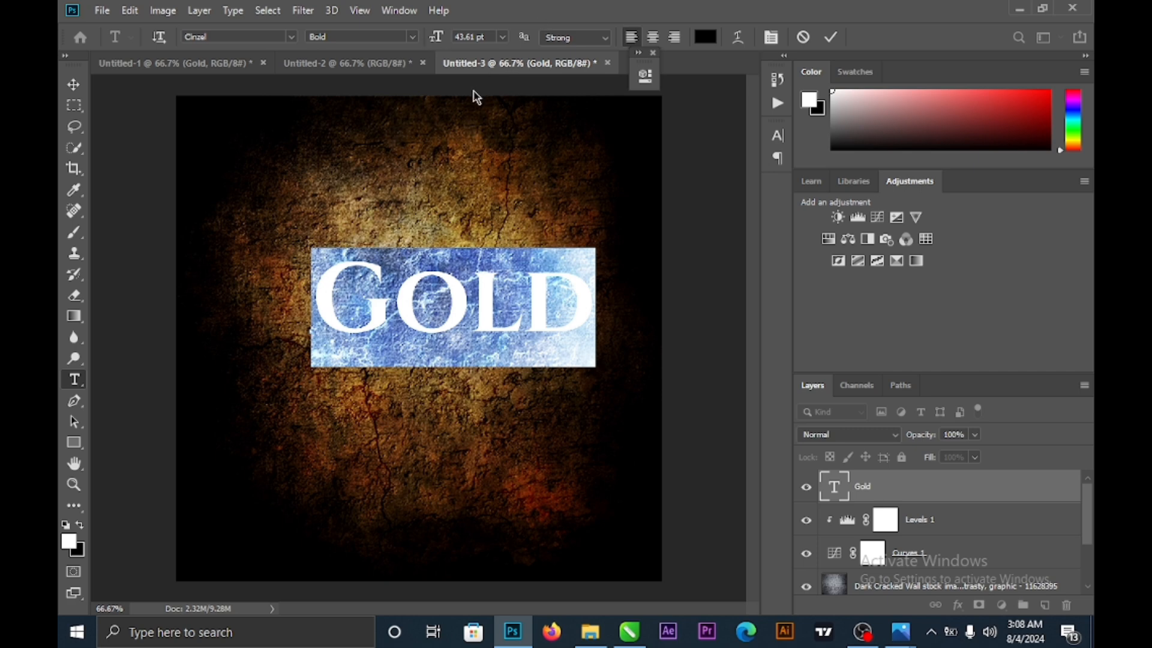
left_click(74, 84)
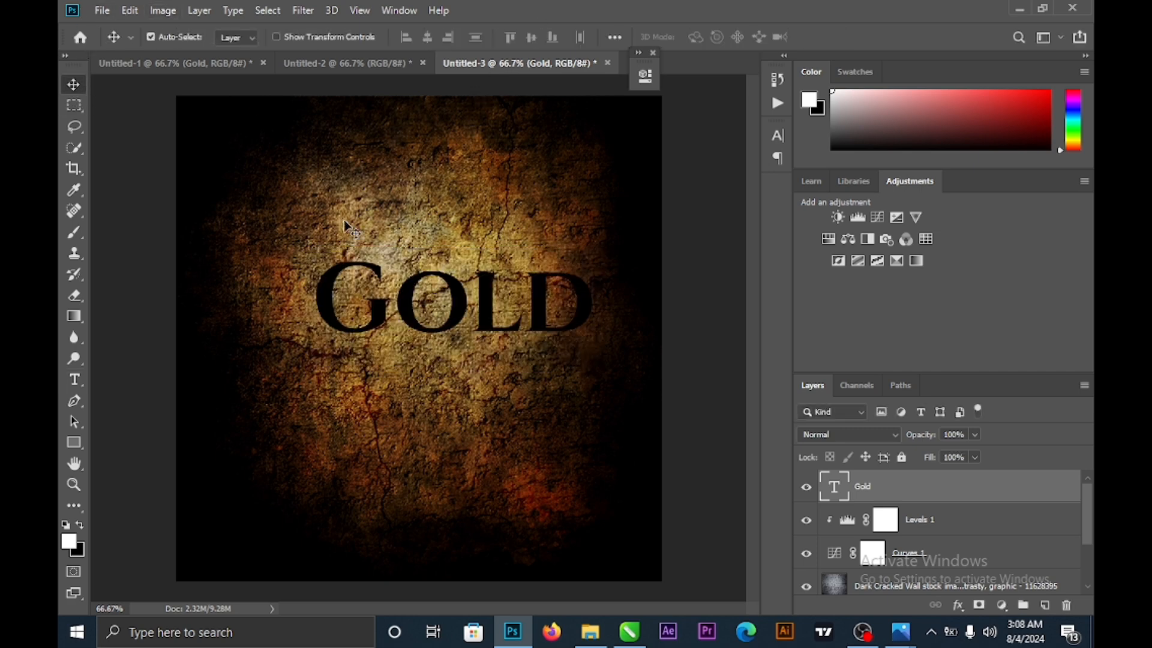
left_click_drag(495, 328, 436, 296)
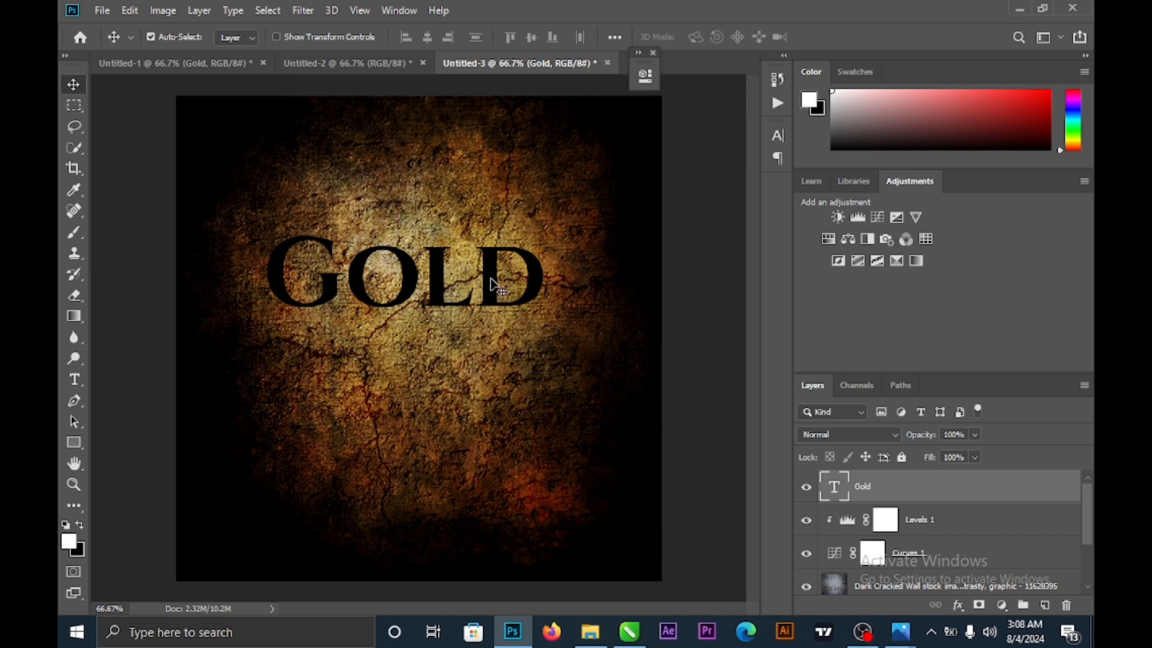
left_click_drag(492, 296, 500, 324)
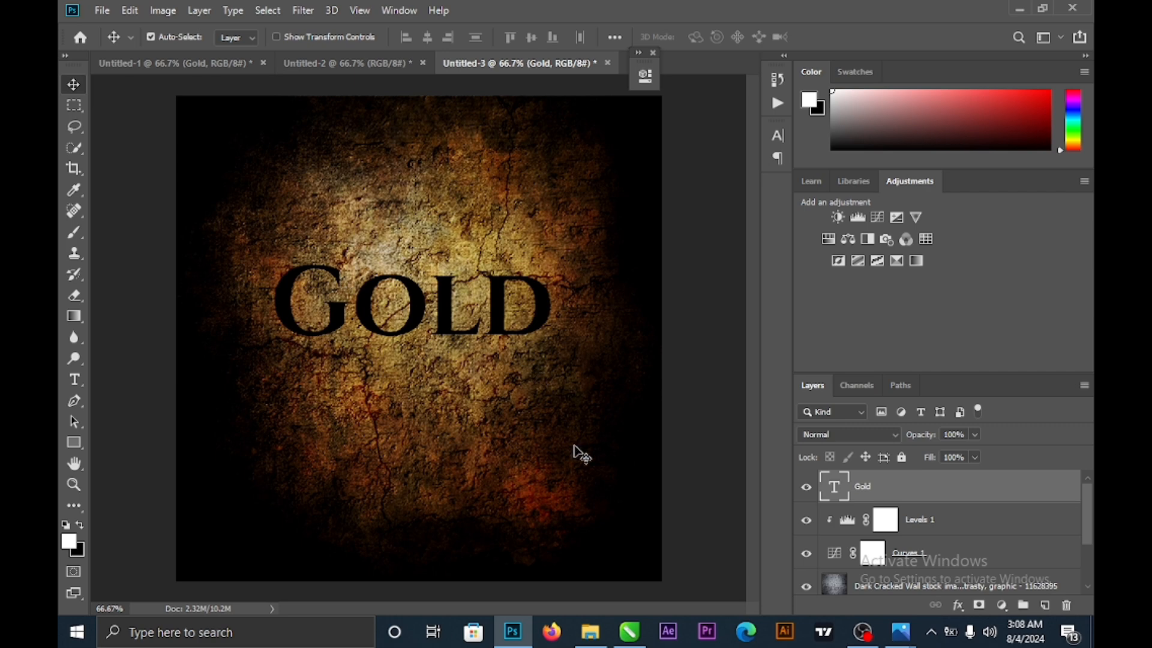
- Add a Bevel & Emboss to GOLD using the Inner Bevel style and Chisel Hard technique
double_click(906, 492)
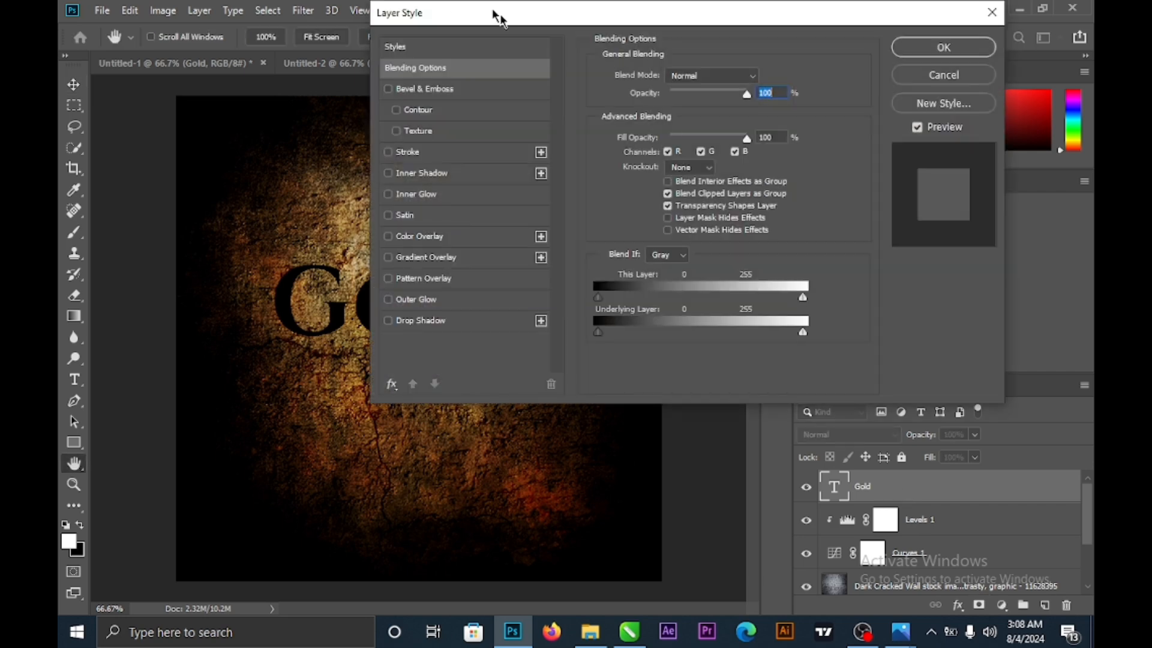
left_click_drag(489, 13, 594, 74)
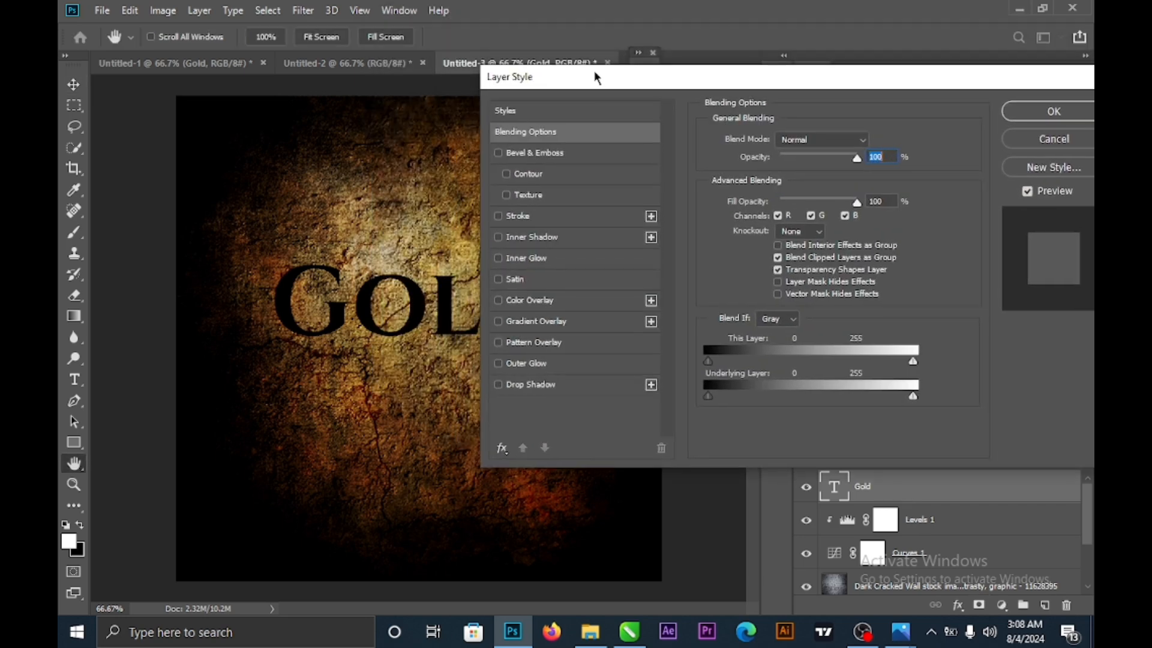
left_click(558, 154)
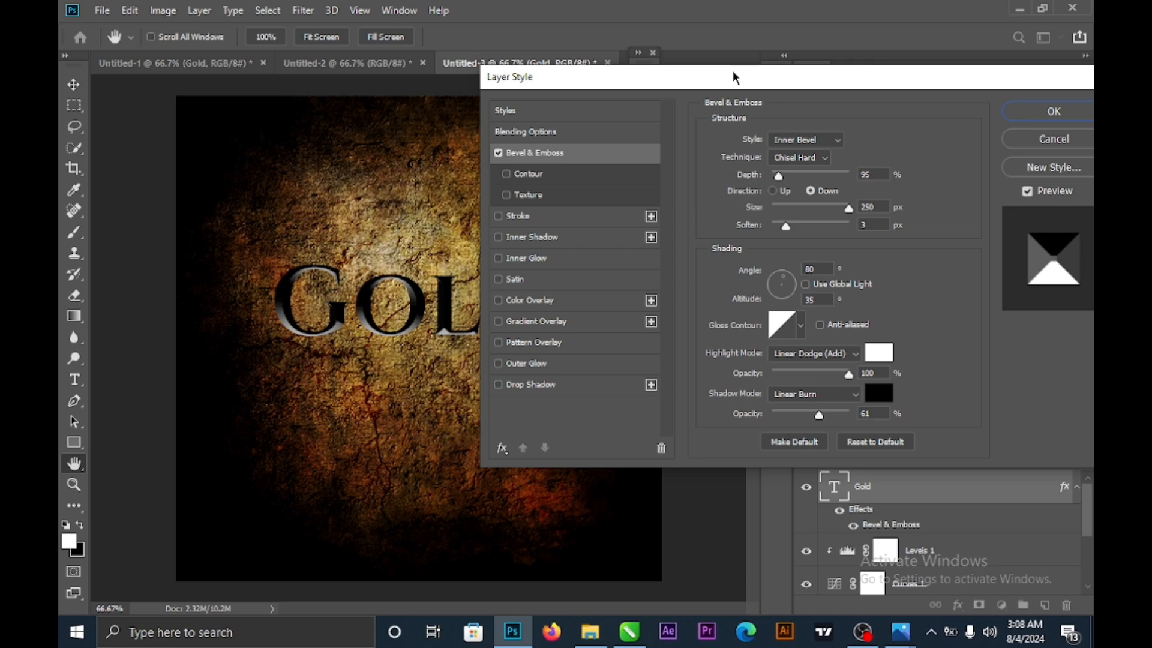
left_click_drag(741, 72, 617, 72)
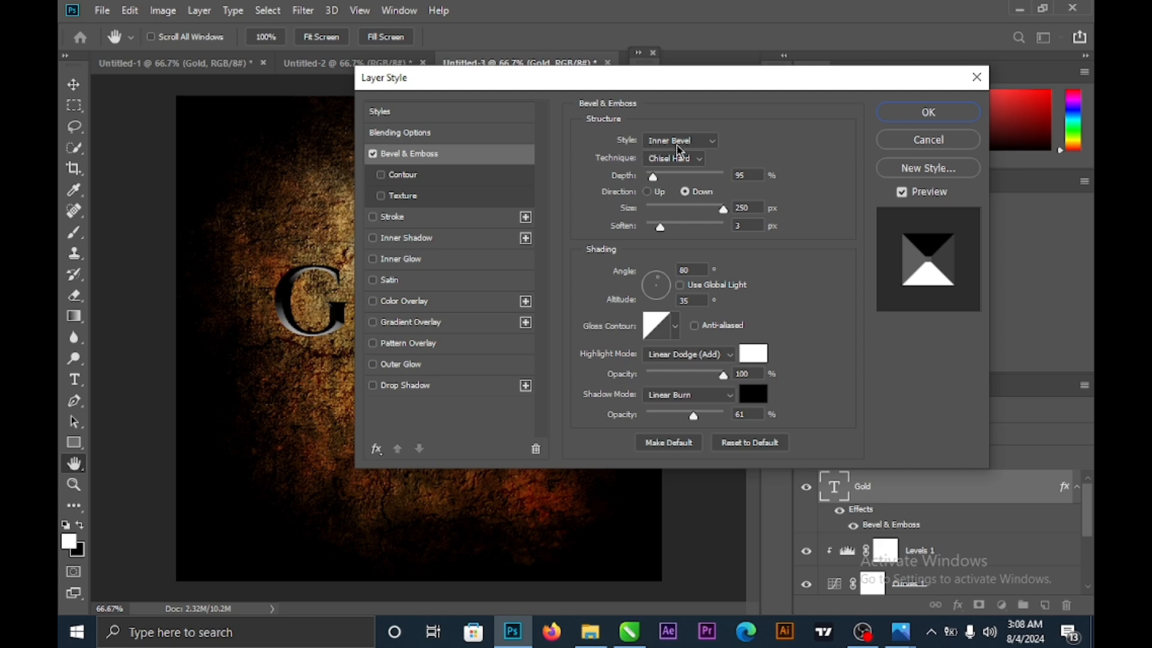
left_click(695, 144)
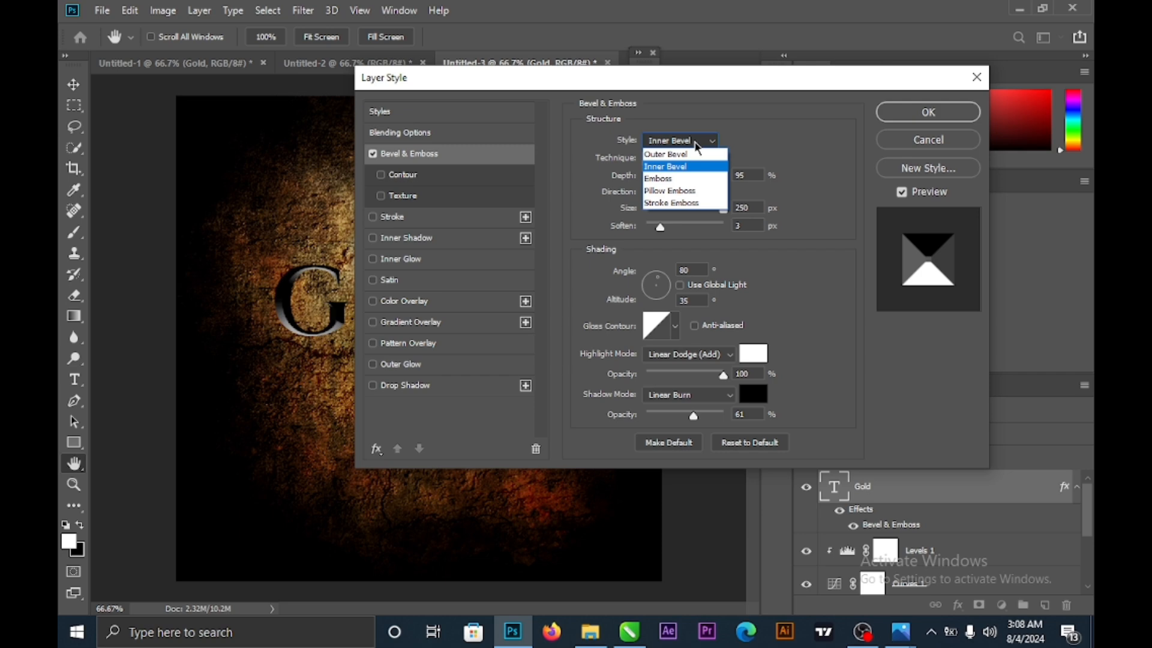
left_click(697, 143)
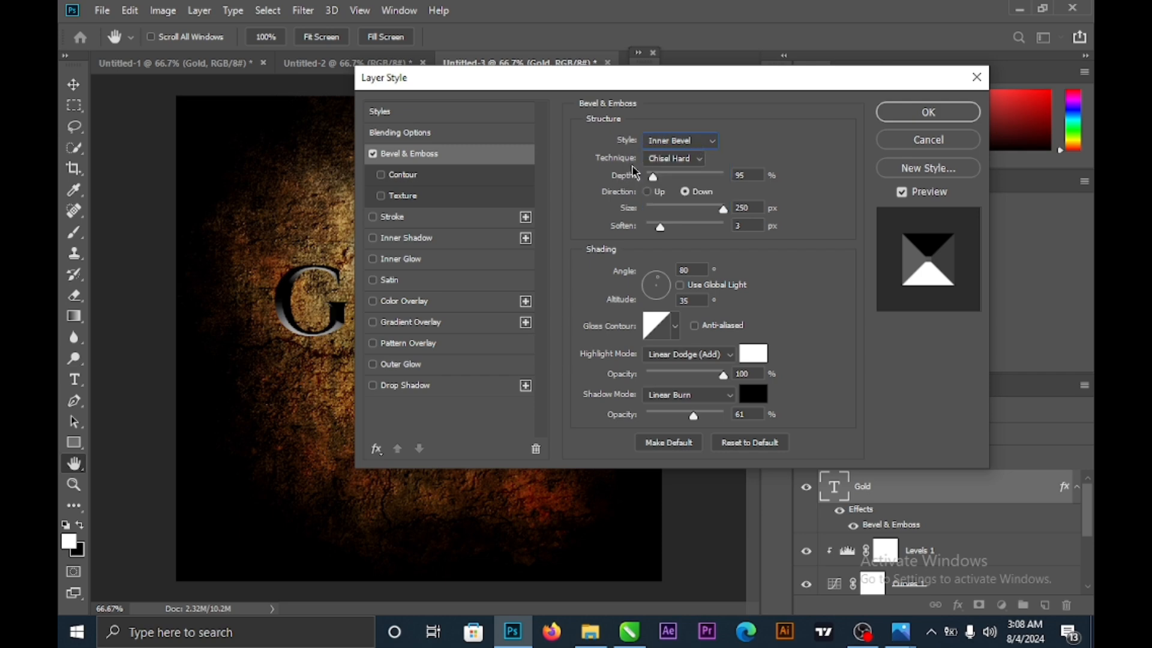
left_click(700, 159)
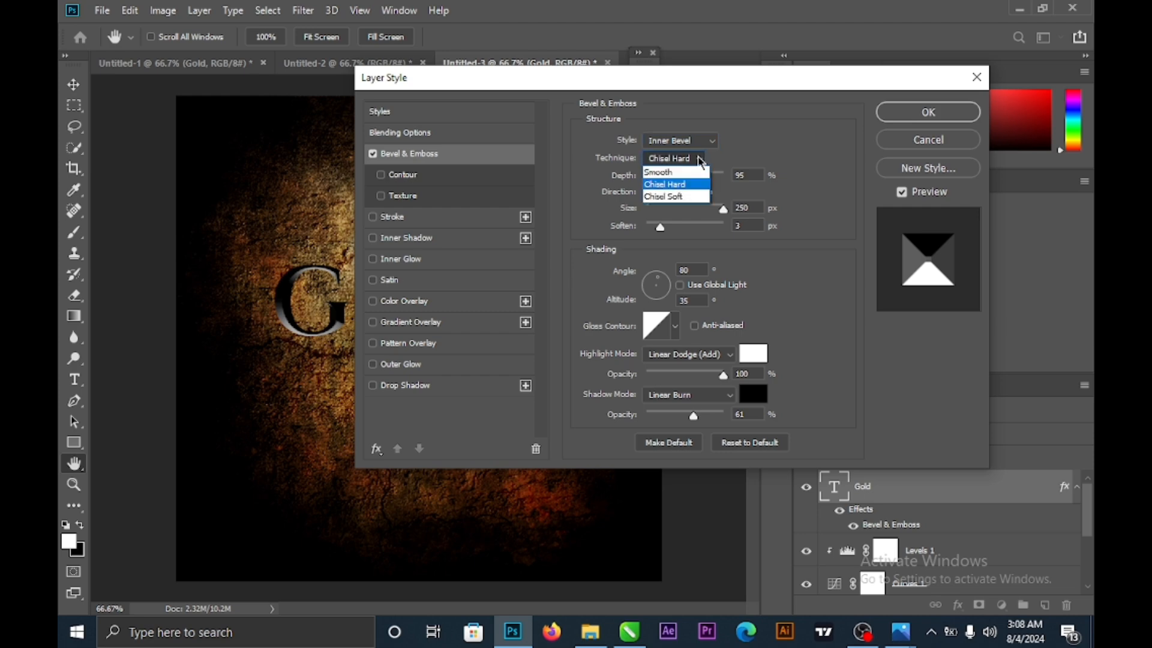
left_click(700, 161)
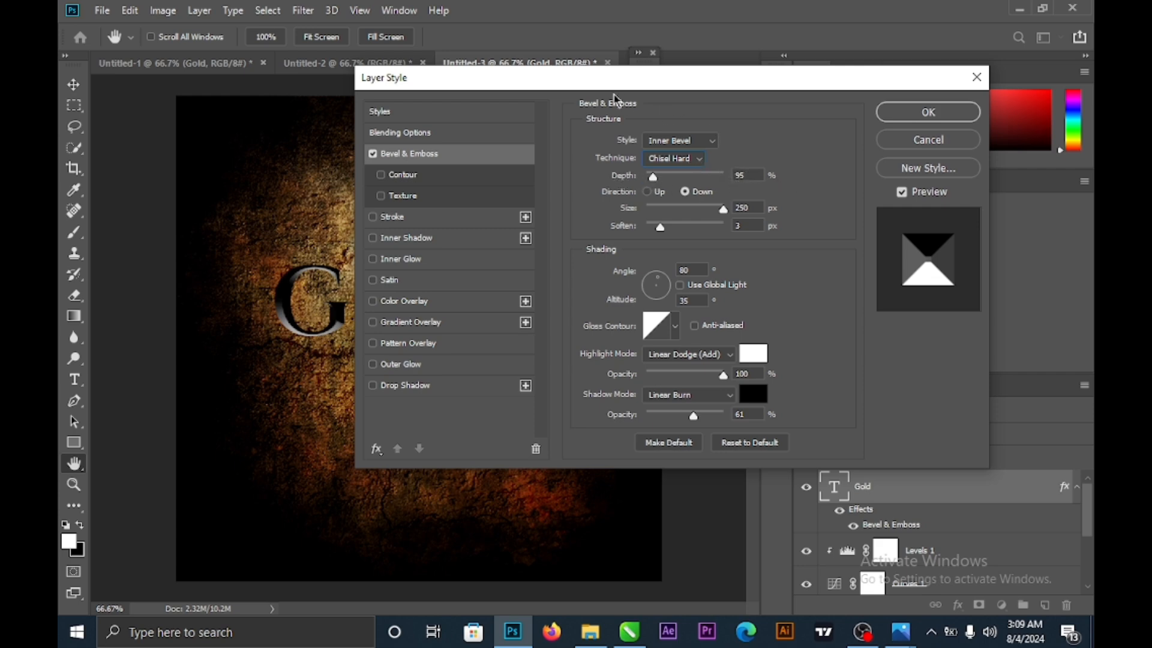
- Keep the bevel direction on Down and reduce the bevel size
left_click_drag(625, 77, 678, 24)
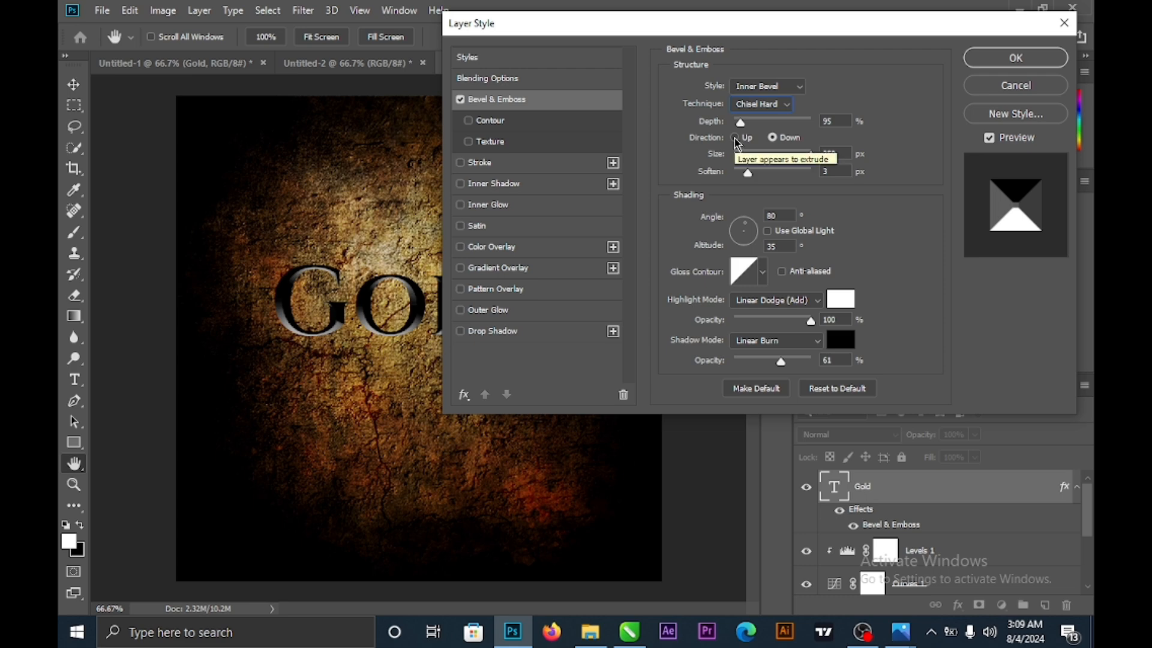
left_click(736, 137)
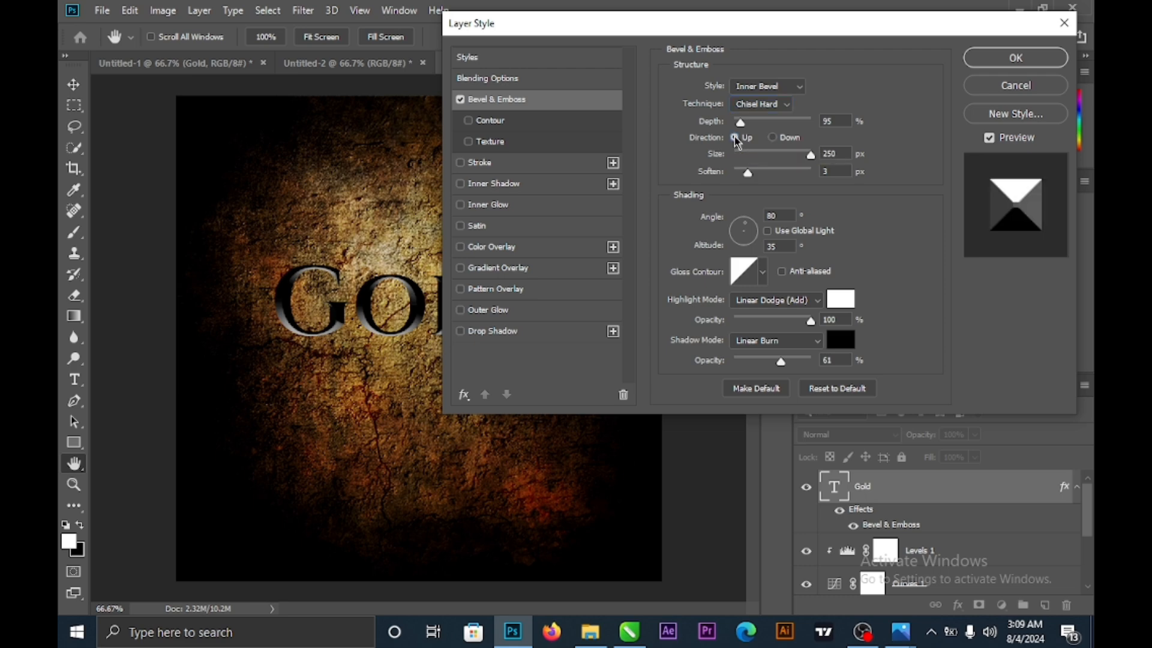
left_click(772, 138)
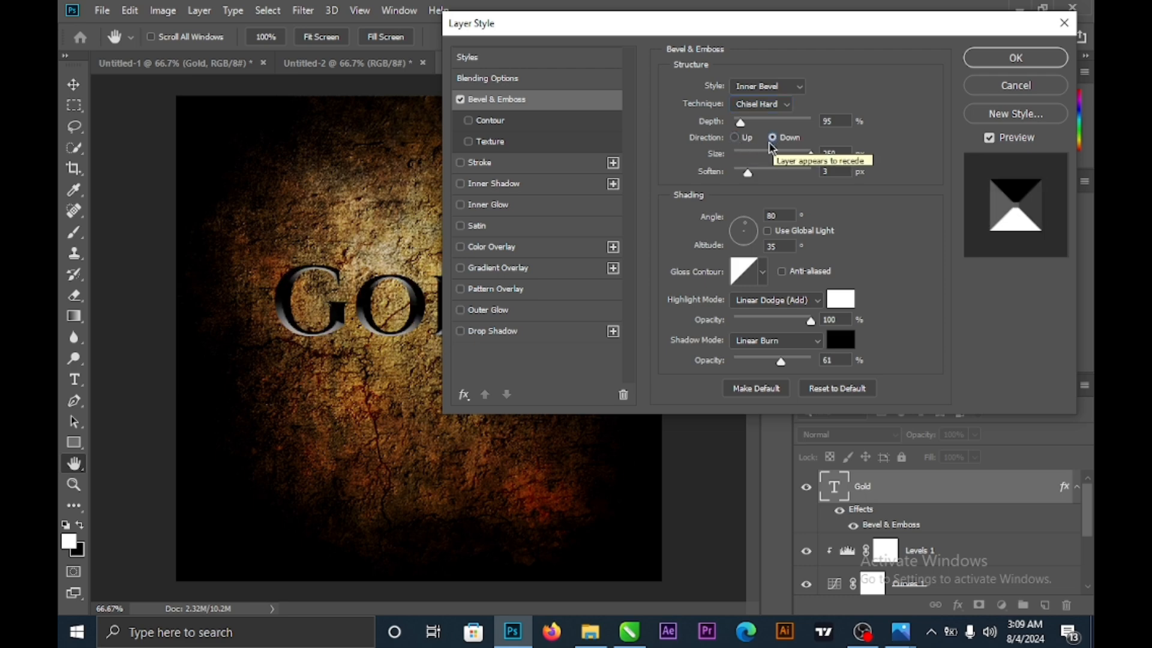
double_click(830, 154)
left_click_drag(812, 156, 841, 160)
- Give the bevel a custom wavy contour curve with a point at 50, then add a Gradient Overlay
left_click(491, 122)
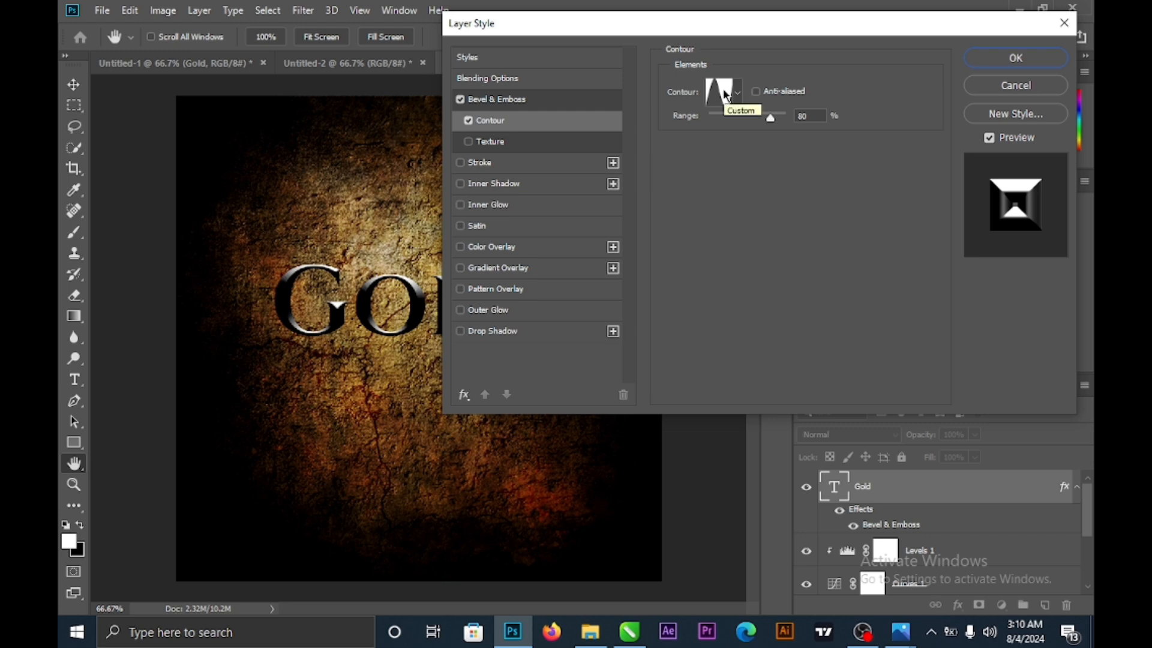
left_click(722, 96)
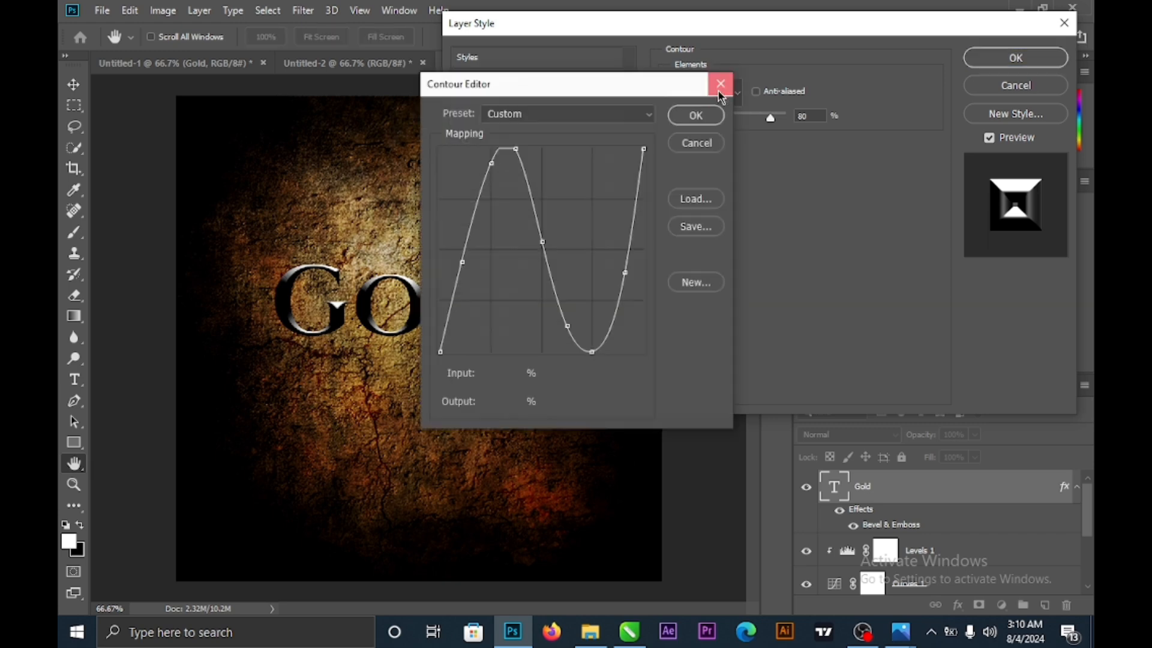
left_click(720, 93)
left_click(720, 95)
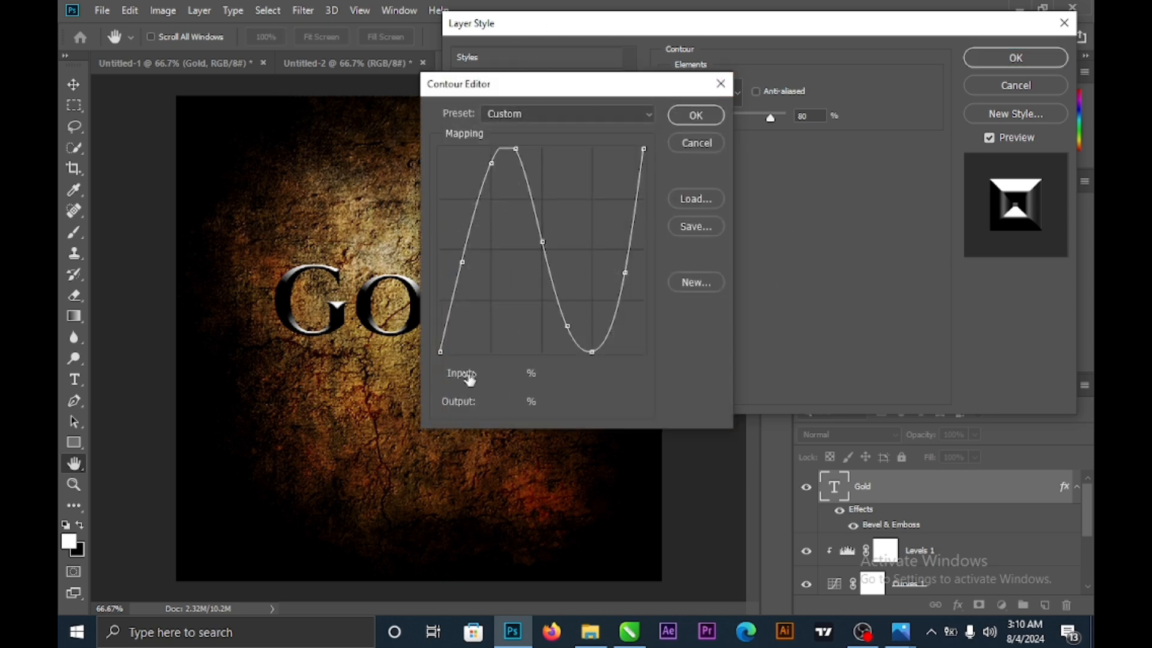
left_click(517, 147)
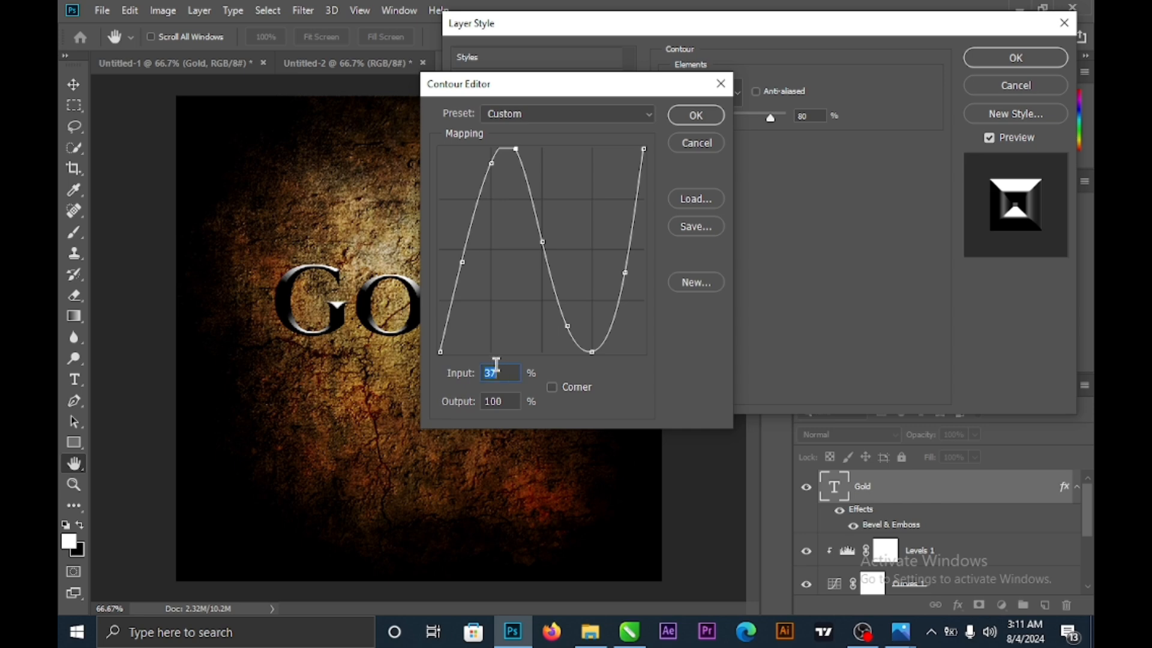
type("50")
double_click(497, 374)
left_click(592, 351)
left_click(682, 123)
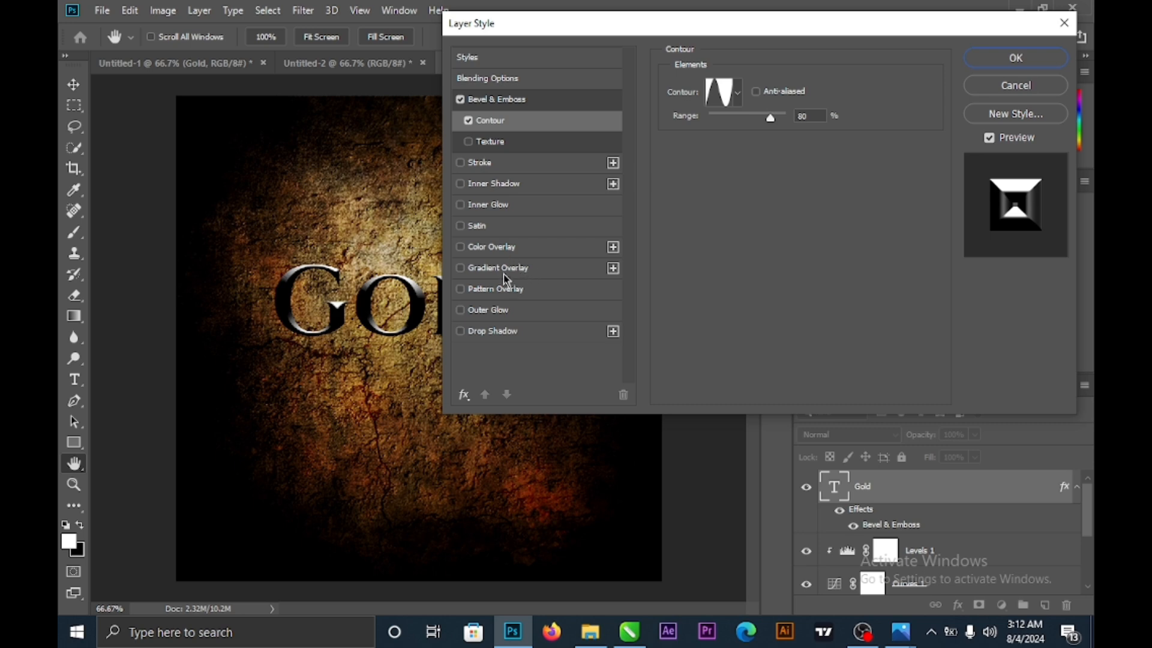
left_click(482, 275)
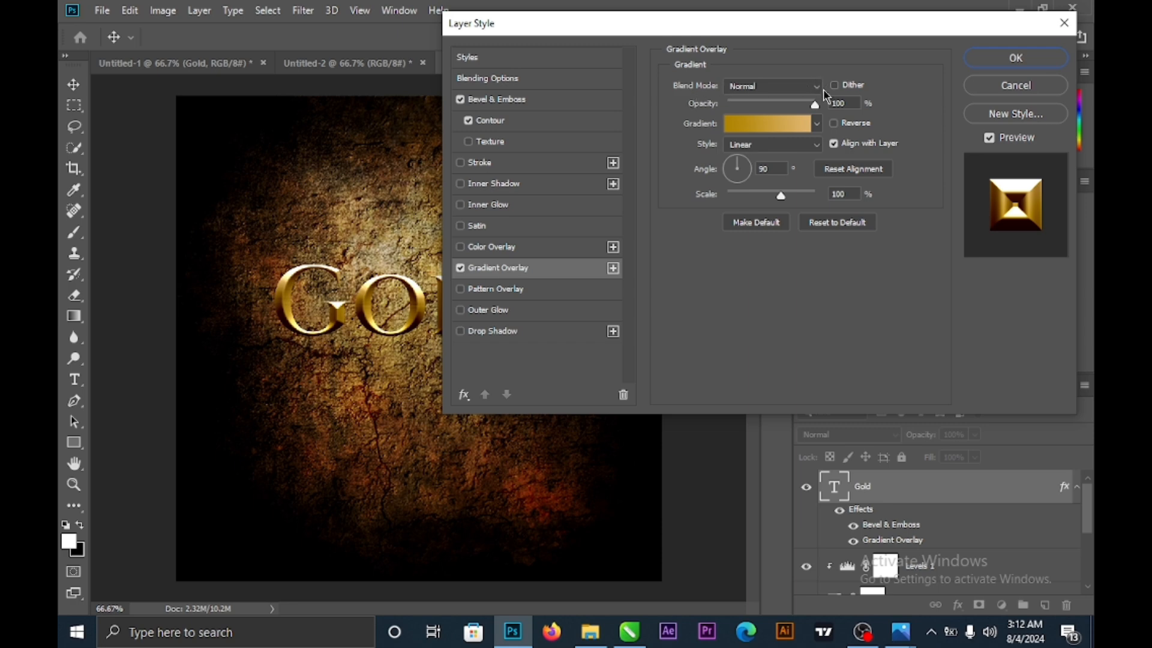
- Set the overlay gradient's left stop to dark gold #af8400
left_click(748, 132)
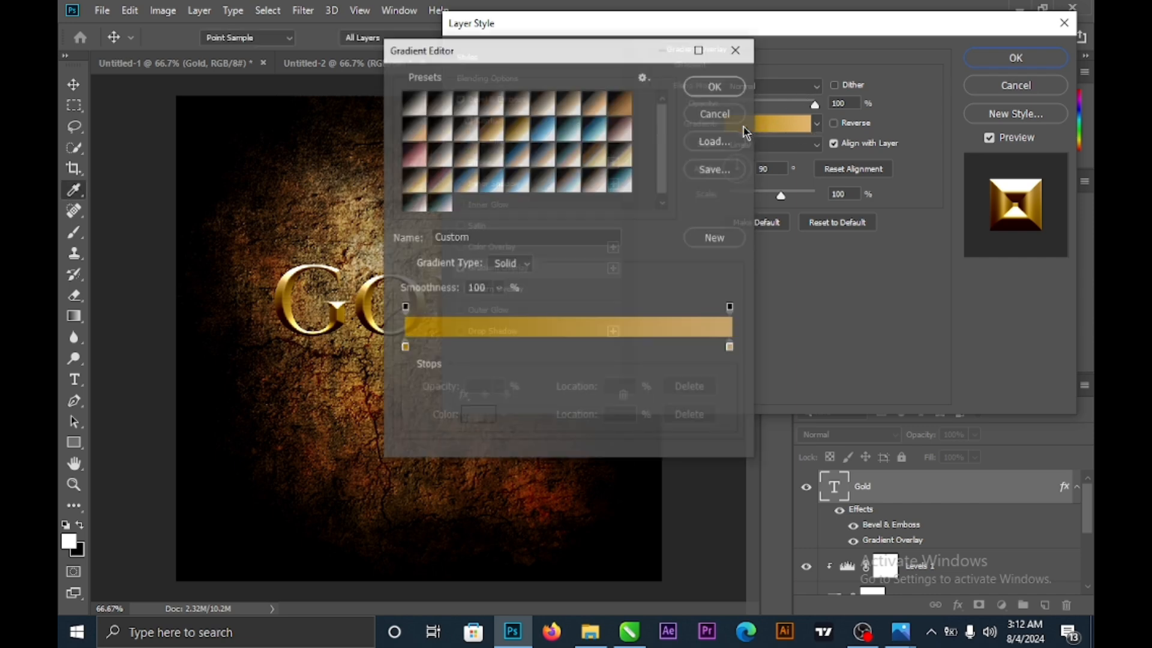
left_click(403, 349)
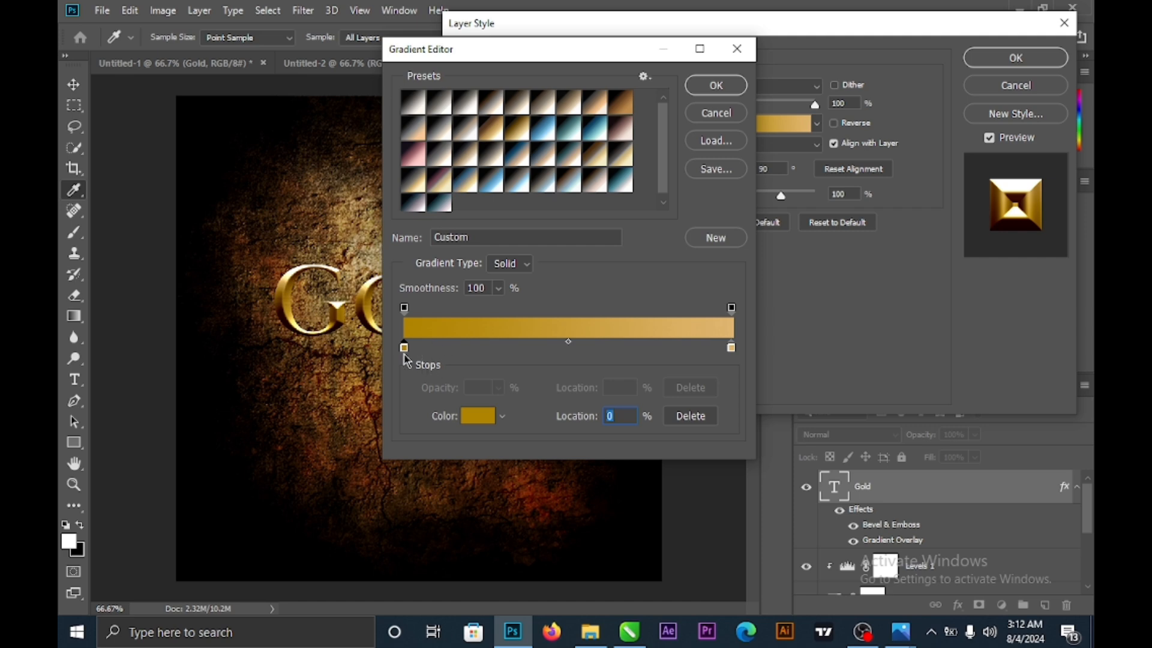
left_click(477, 416)
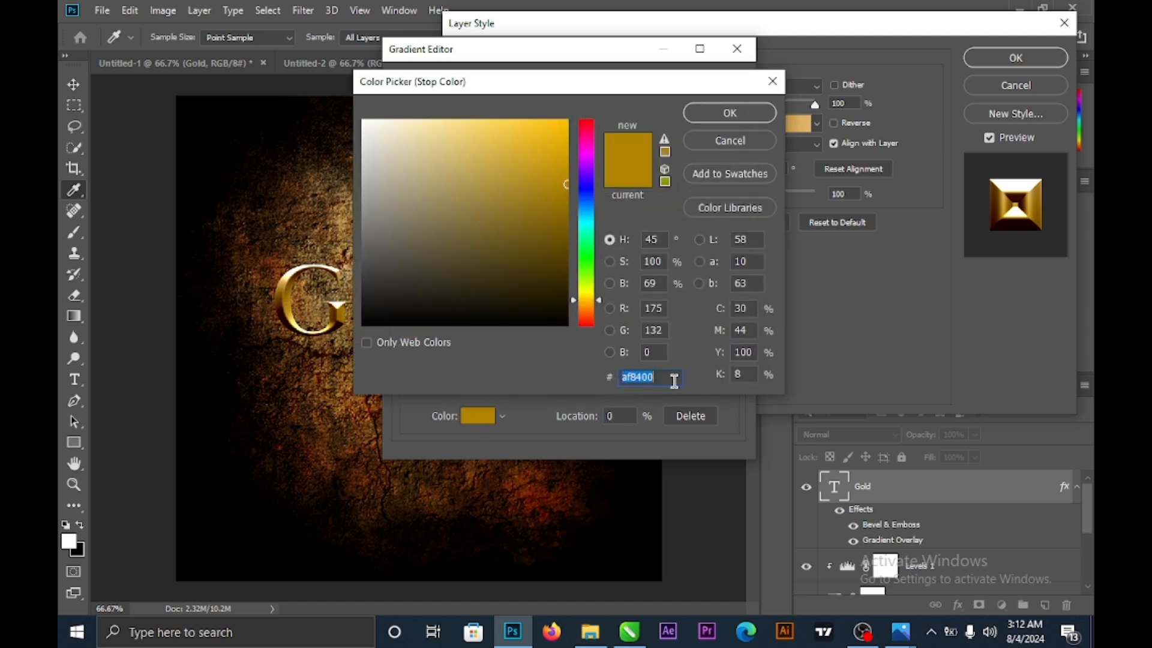
left_click(670, 376)
left_click_drag(668, 375, 587, 380)
left_click(750, 117)
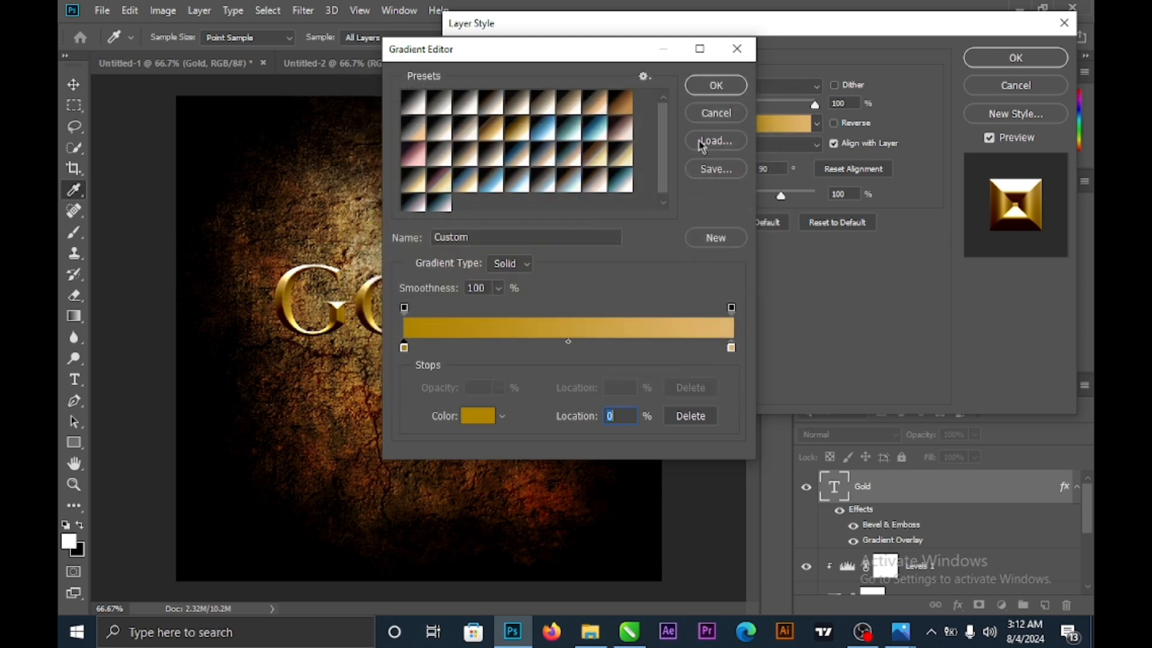
- Set the right gradient stop to pale gold #e0b670 and confirm the gradient
left_click(731, 348)
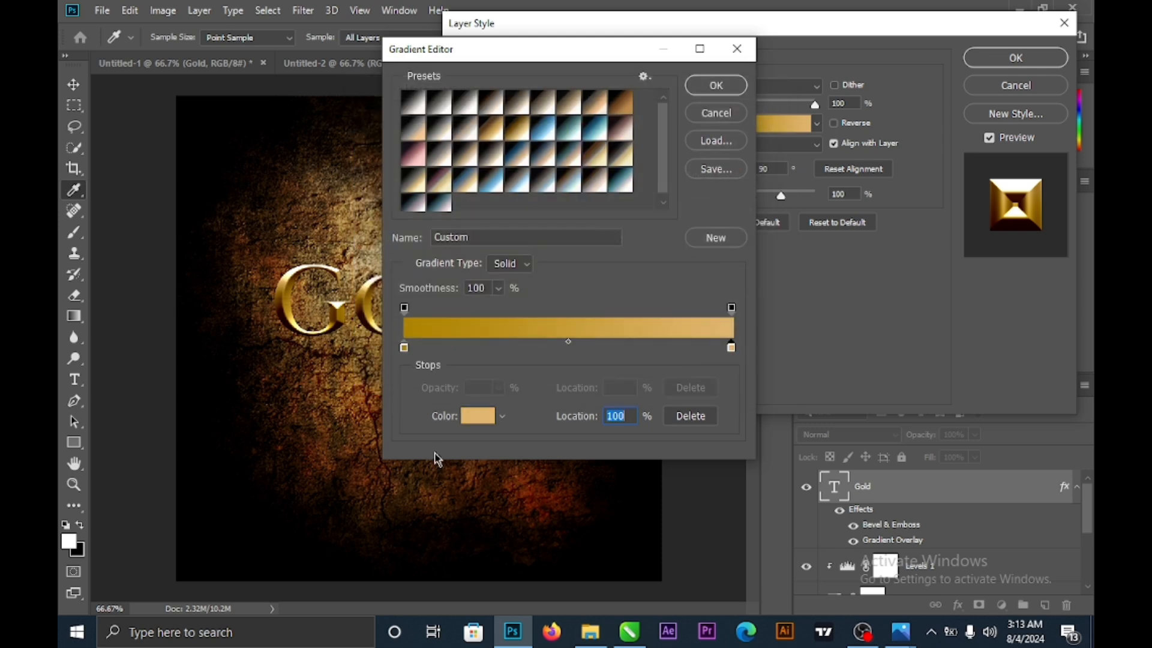
left_click(478, 417)
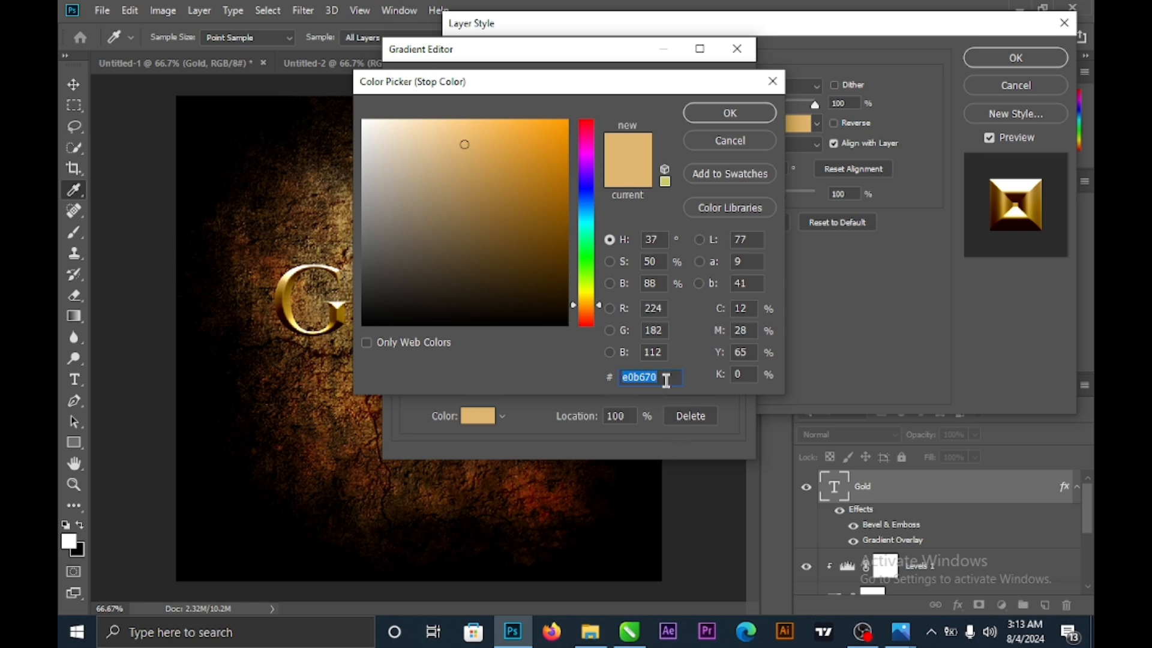
left_click(725, 117)
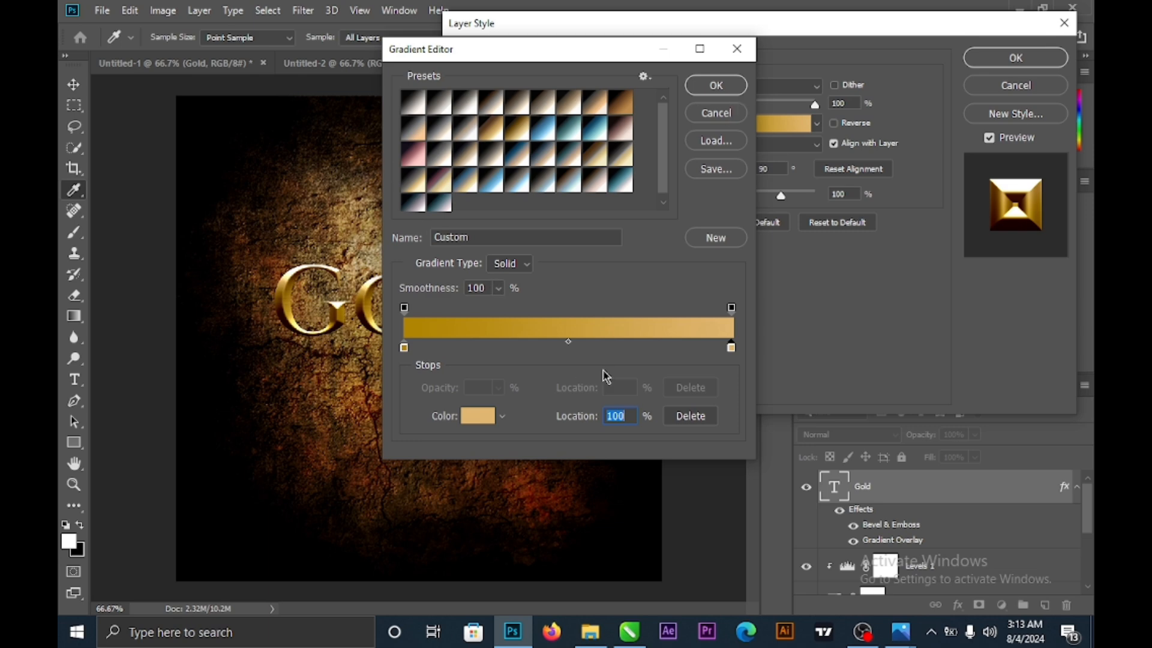
left_click(715, 88)
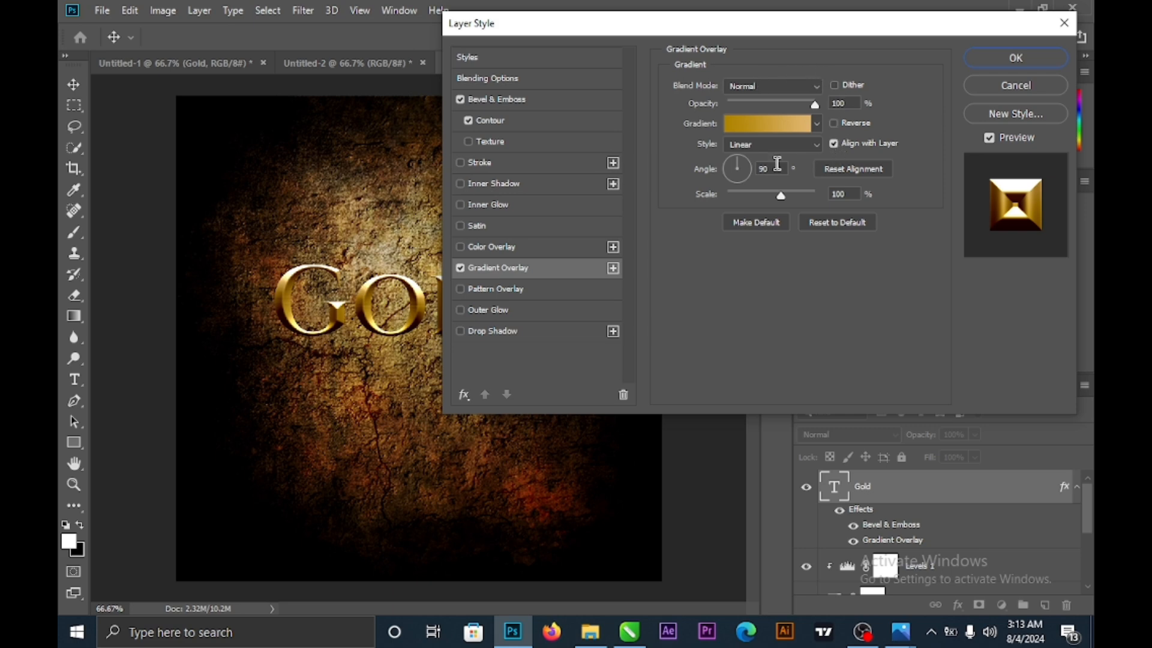
- Leave the Gradient Overlay style on Linear and turn on Inner Glow for GOLD
left_click(820, 151)
left_click(820, 150)
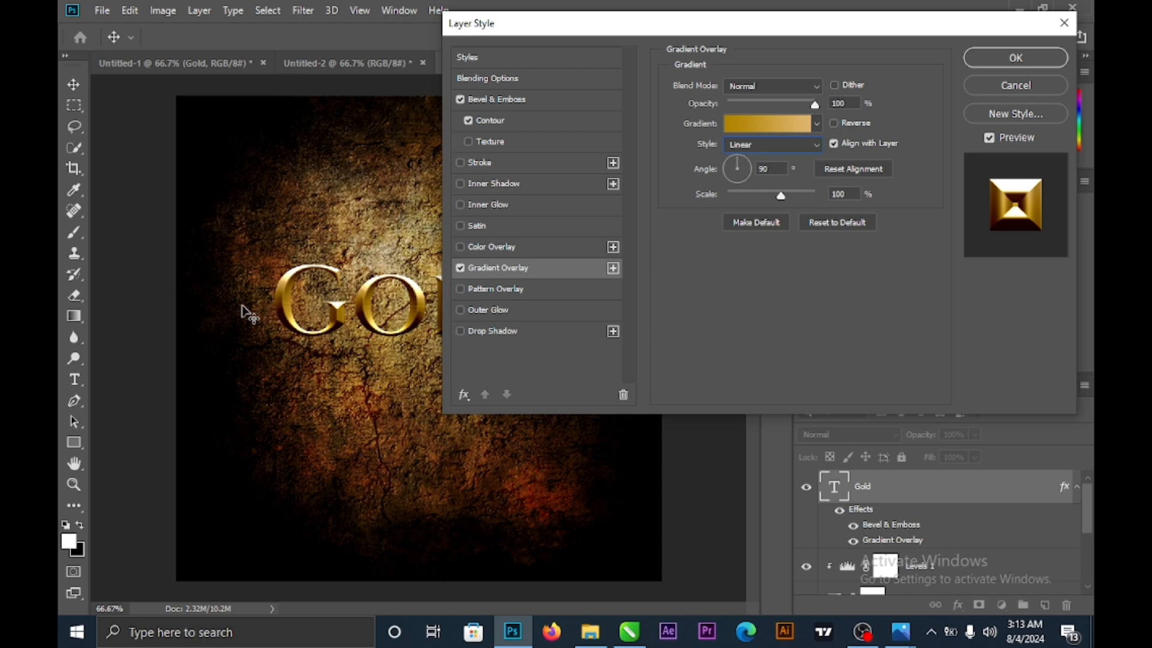
left_click(493, 206)
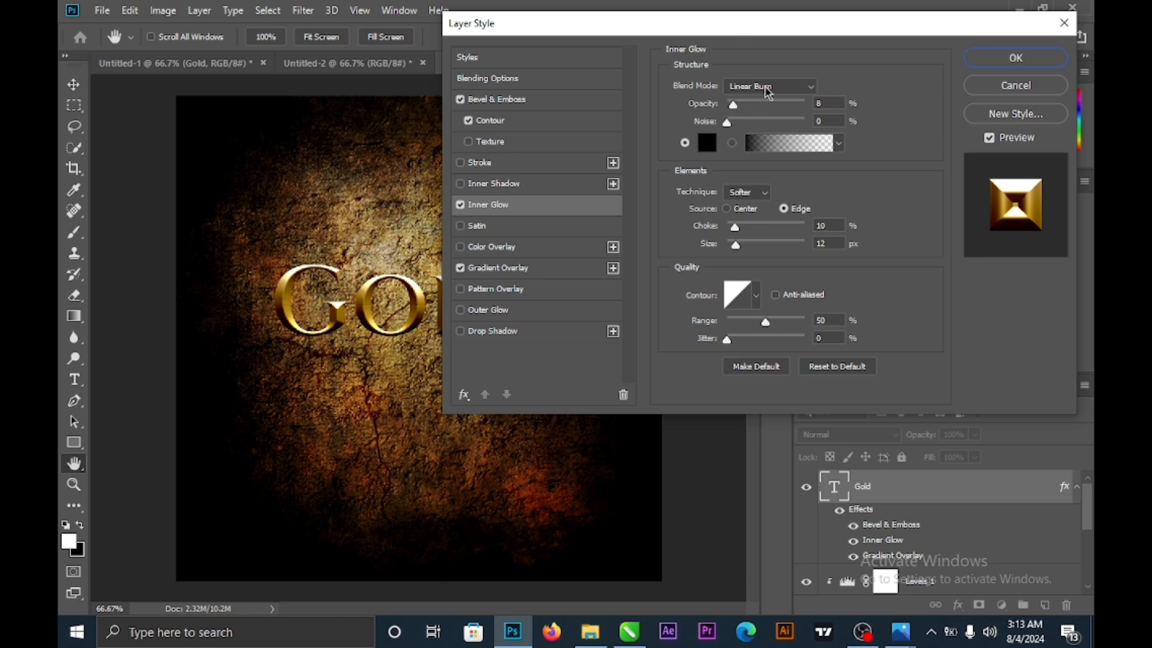
- Set the Inner Glow blend mode to Linear Burn at 8% opacity
left_click(770, 88)
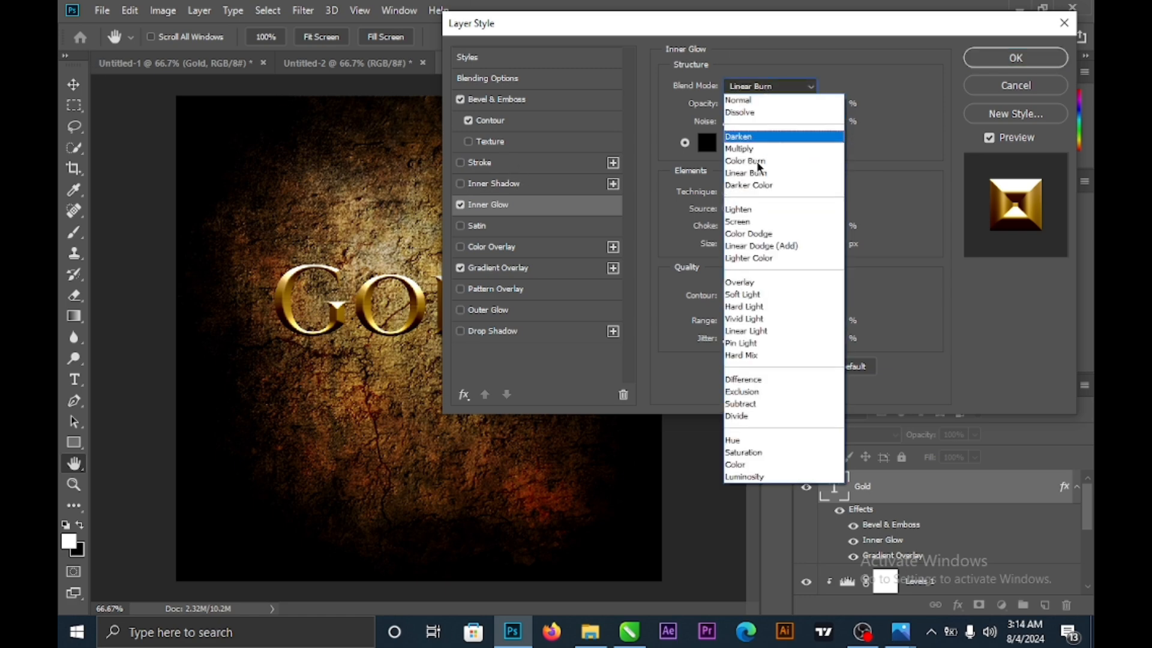
left_click(756, 174)
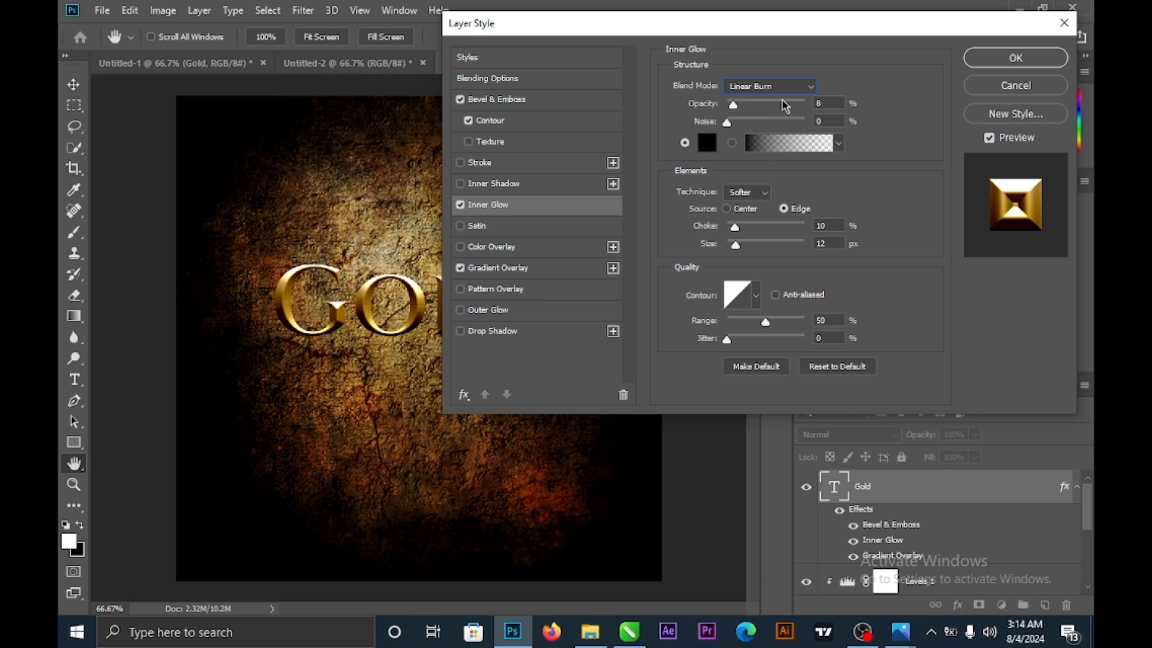
left_click_drag(734, 108, 745, 106)
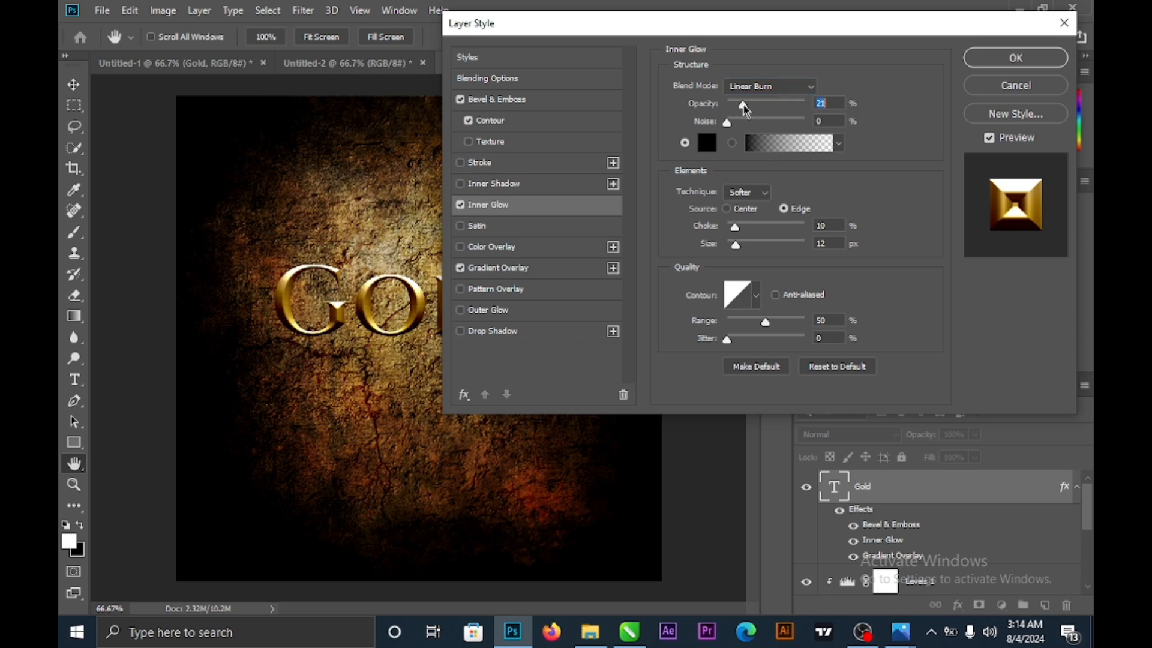
left_click_drag(736, 105, 736, 105)
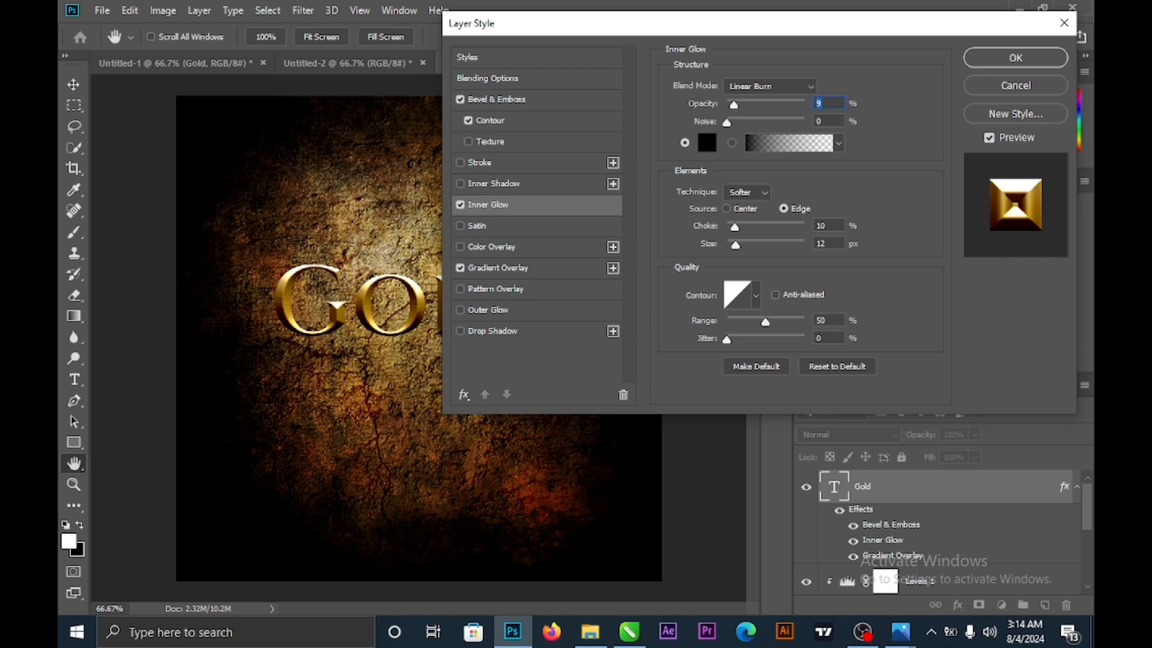
type("8")
left_click_drag(712, 25, 778, 7)
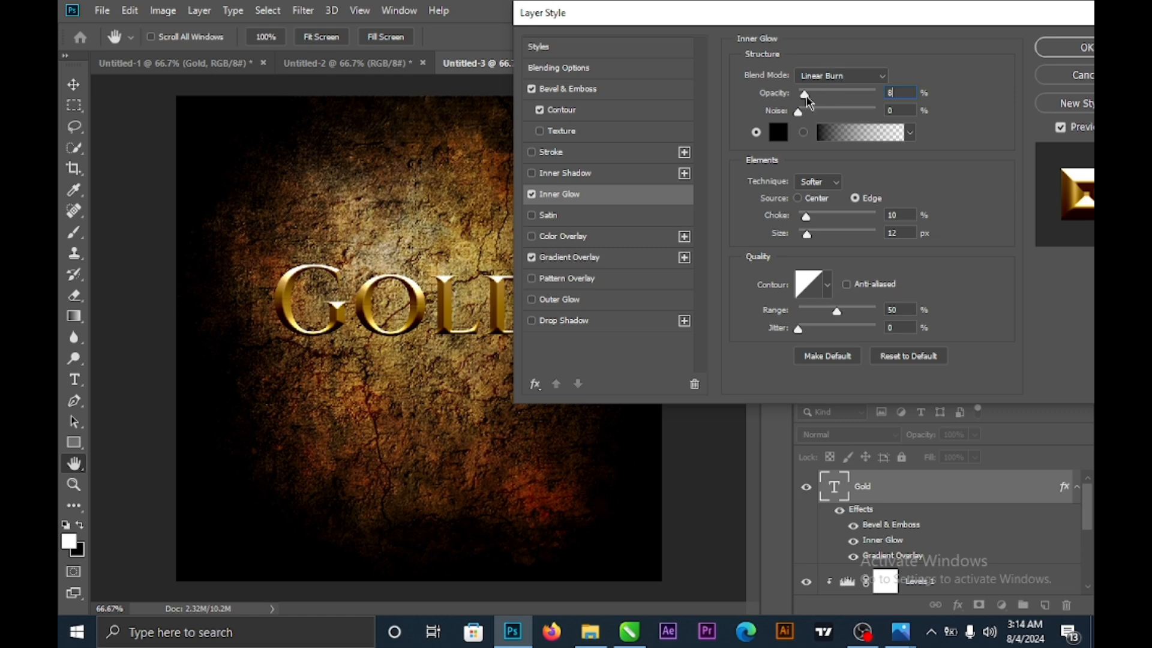
left_click_drag(809, 98, 845, 102)
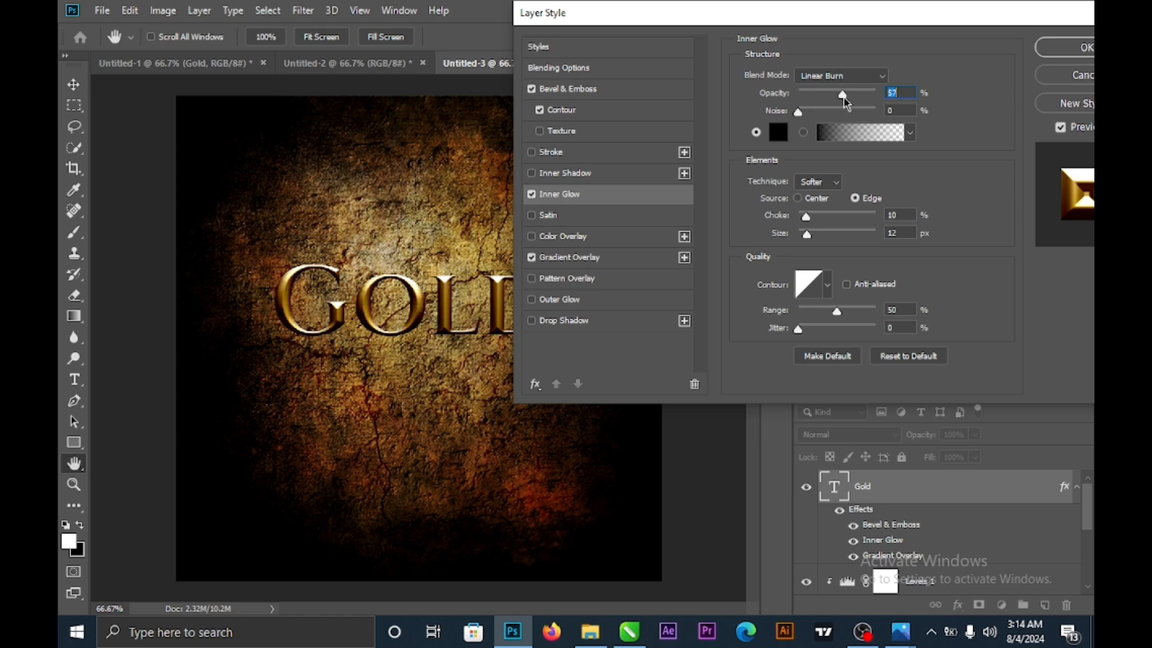
left_click_drag(843, 96, 852, 88)
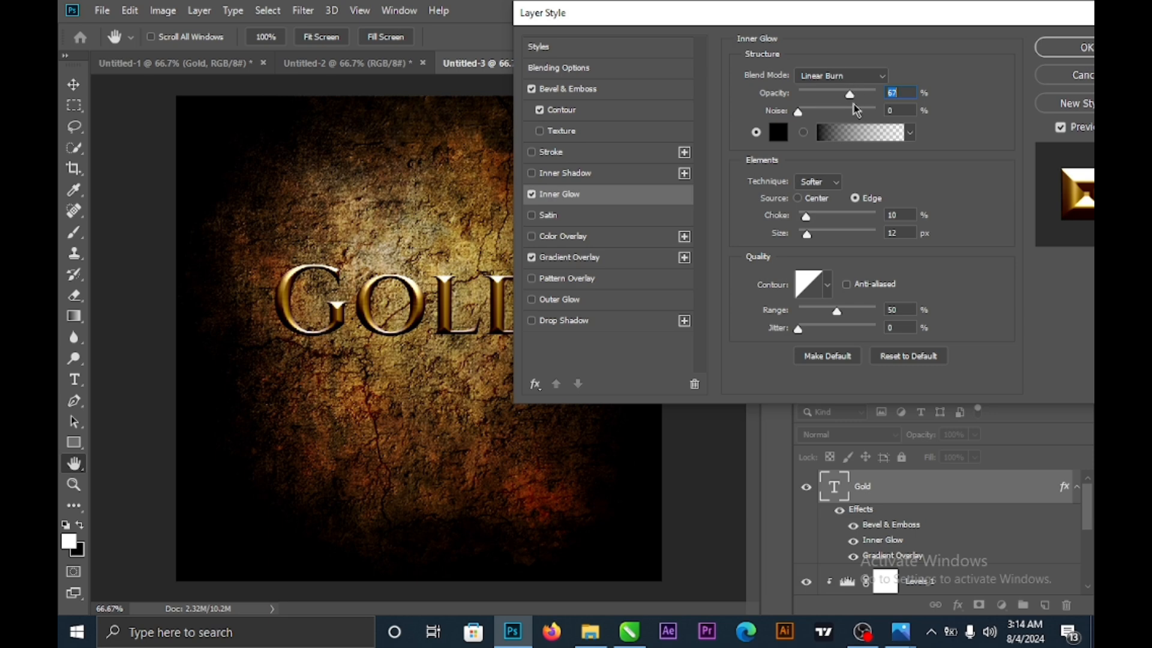
left_click_drag(851, 99, 807, 96)
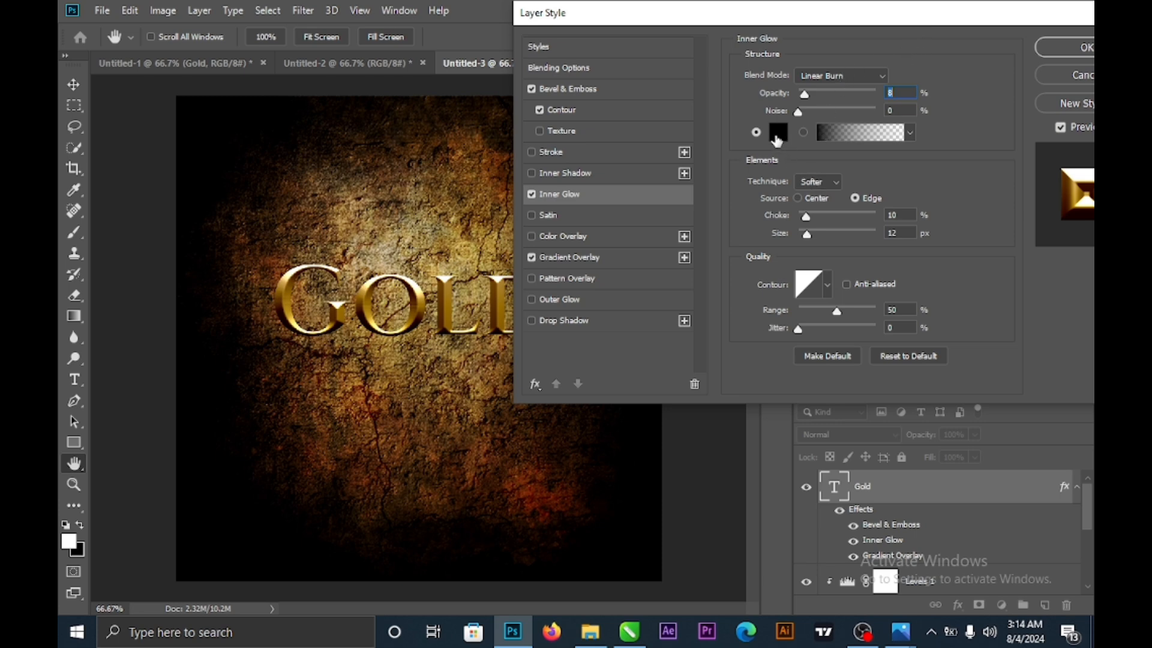
- Keep pure black (000000) as the Inner Glow colour
left_click(777, 137)
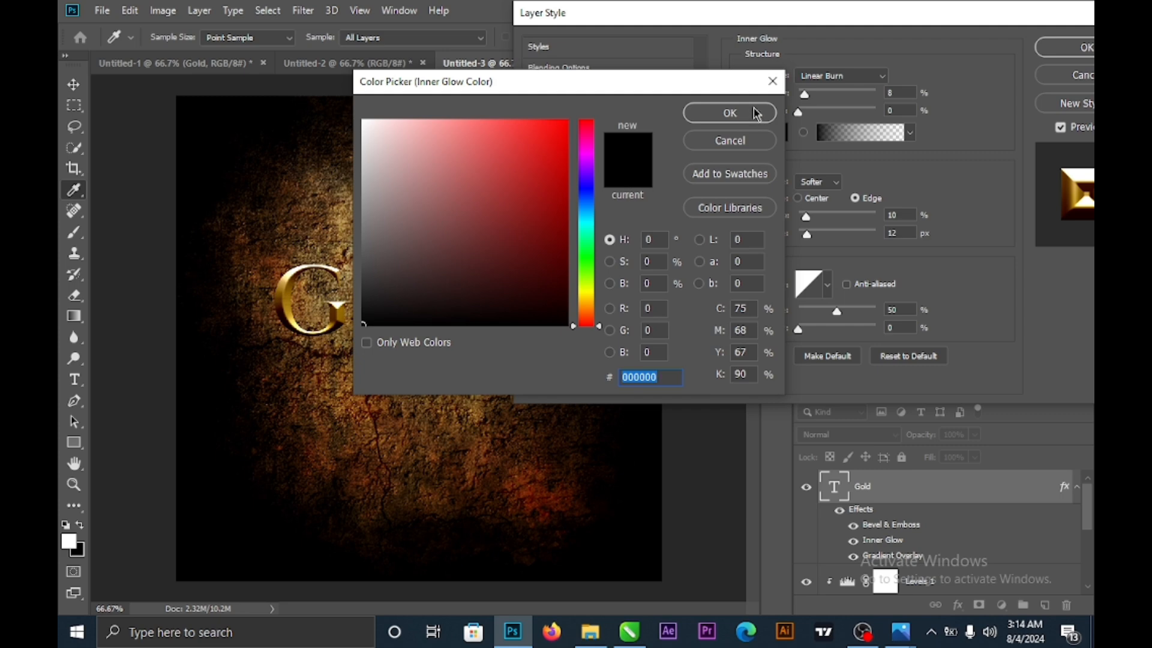
left_click(755, 113)
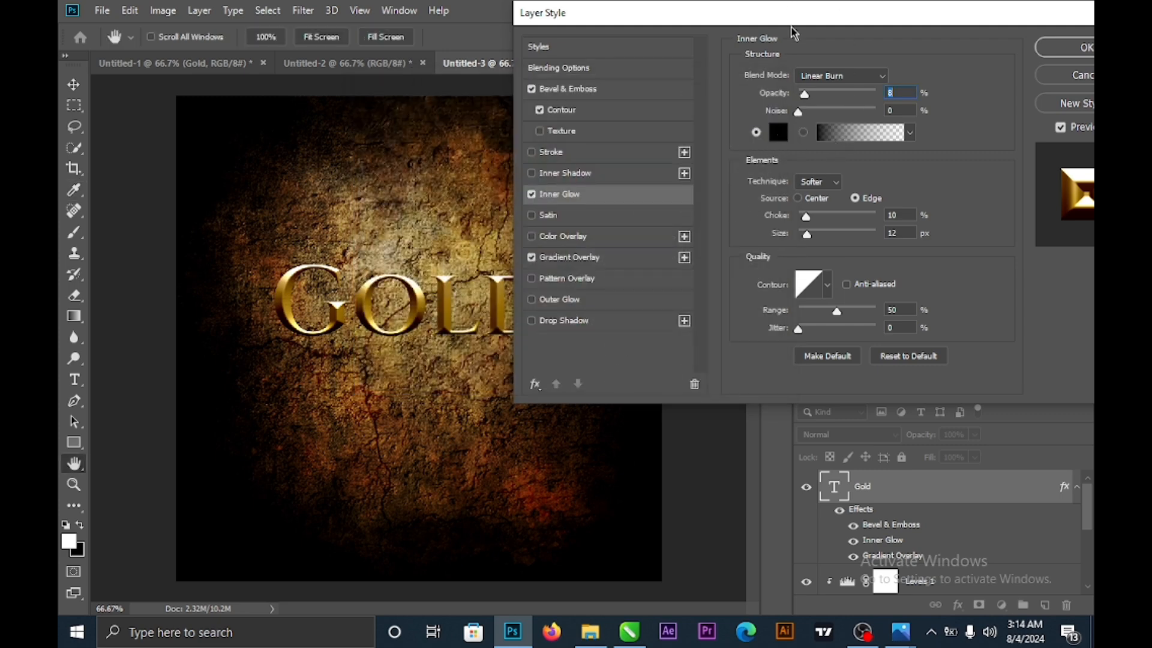
left_click_drag(804, 23, 708, 22)
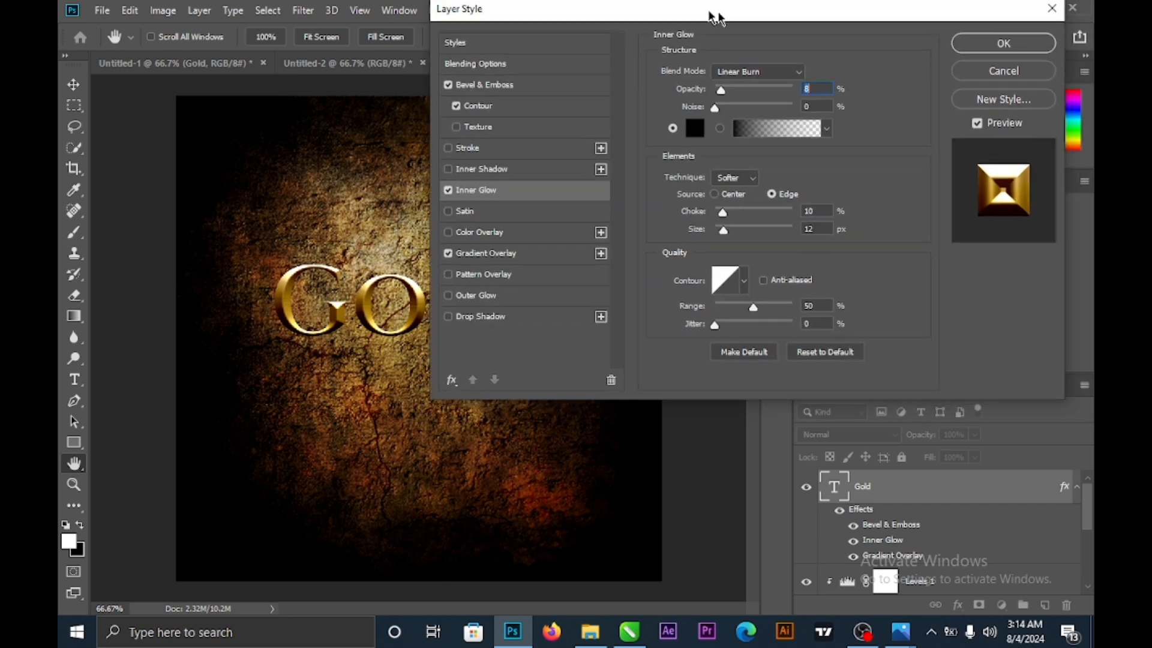
- Keep the Inner Glow technique on Softer and raise the choke to 18%
left_click(741, 183)
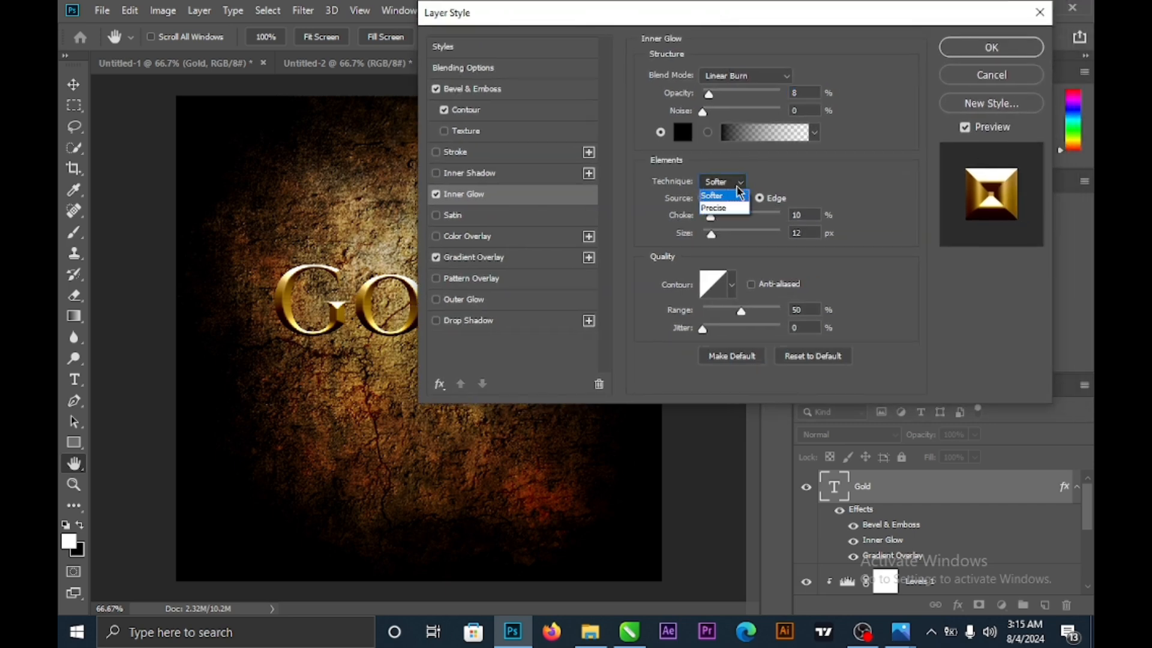
left_click(736, 184)
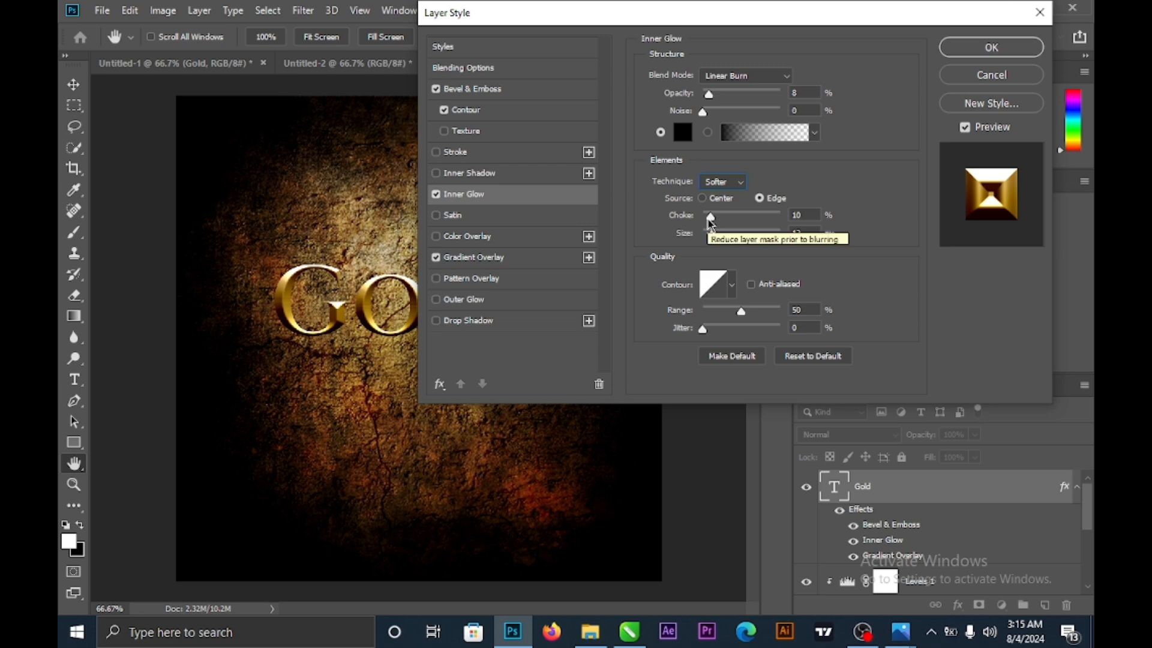
left_click_drag(710, 224, 784, 235)
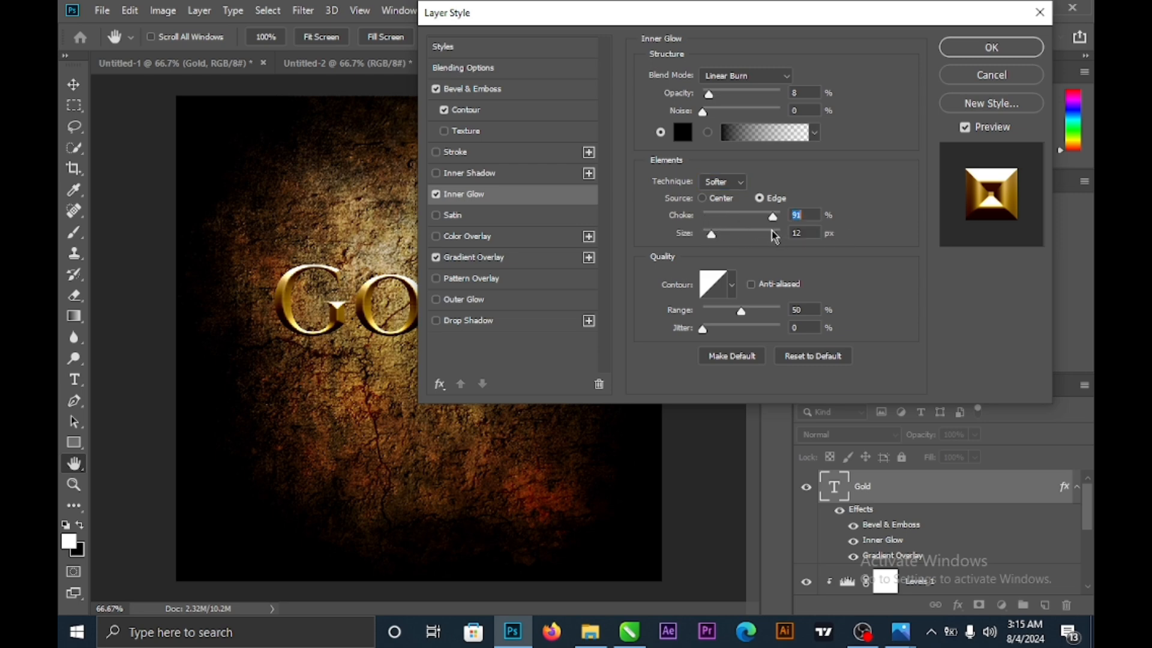
left_click_drag(652, 15, 789, 18)
left_click_drag(908, 220, 859, 236)
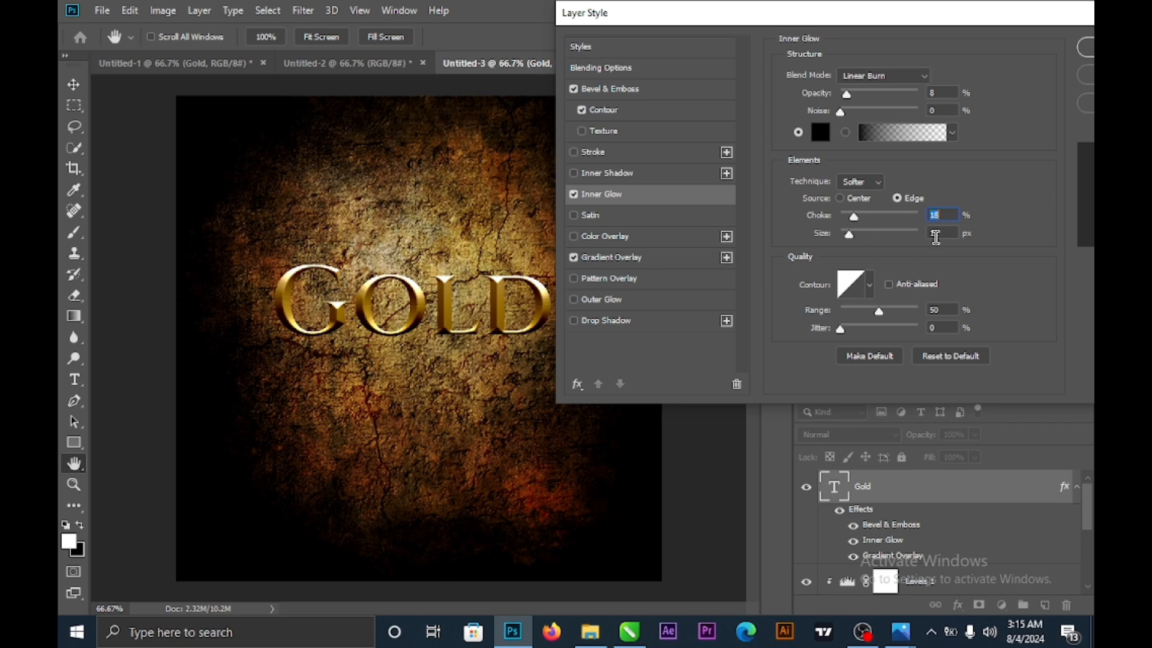
- Set the Inner Glow size to 12 px
left_click_drag(851, 240, 891, 243)
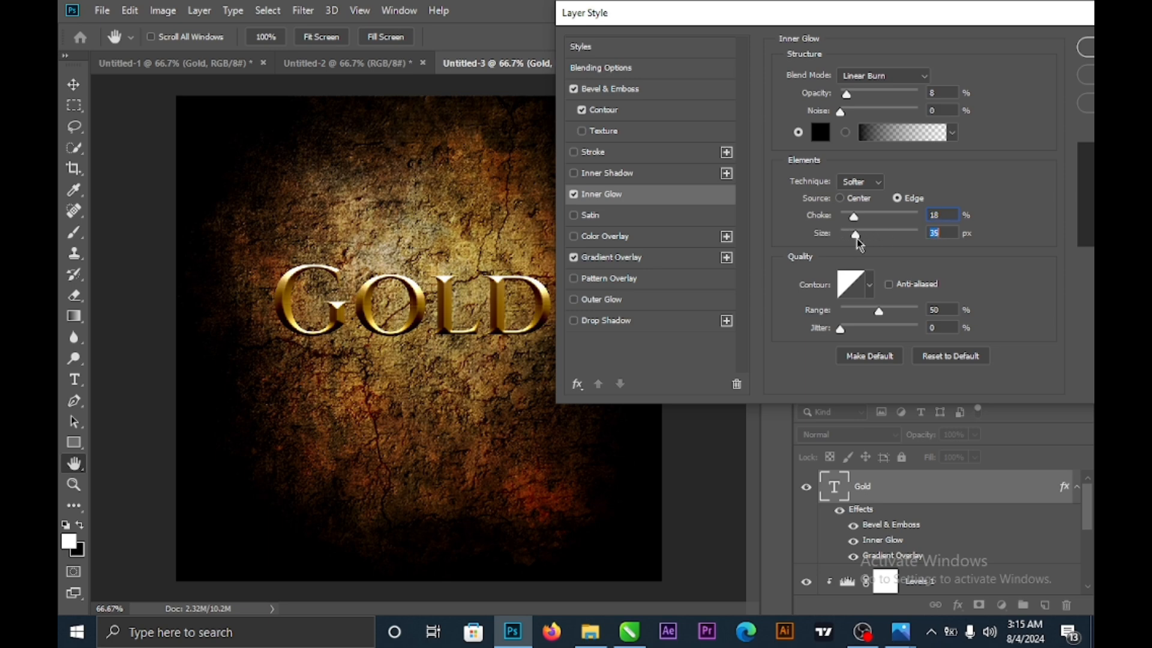
left_click_drag(856, 239, 839, 240)
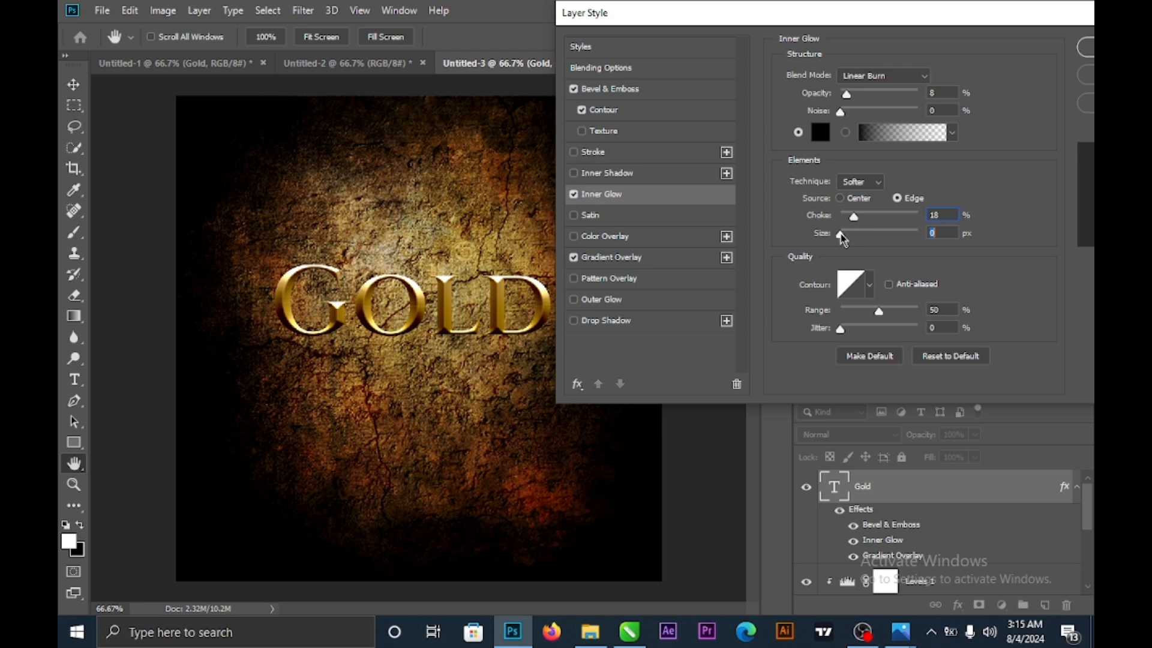
left_click_drag(841, 233, 849, 234)
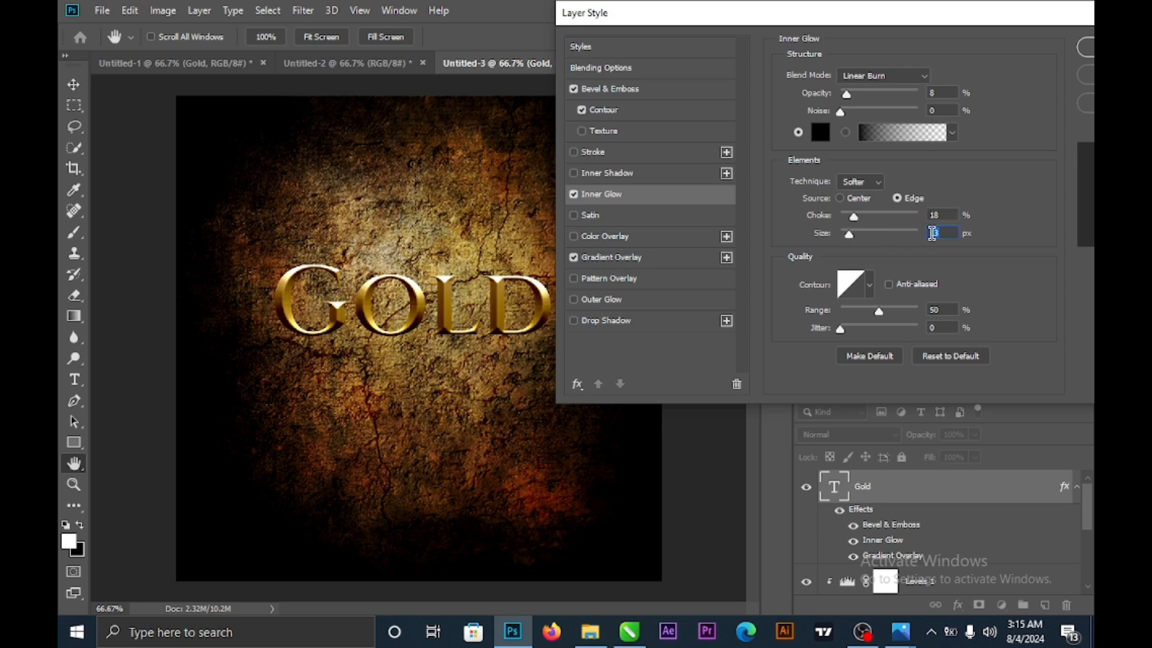
type("12")
- Add a Satin effect to GOLD in Linear Burn at 18% opacity
left_click(618, 216)
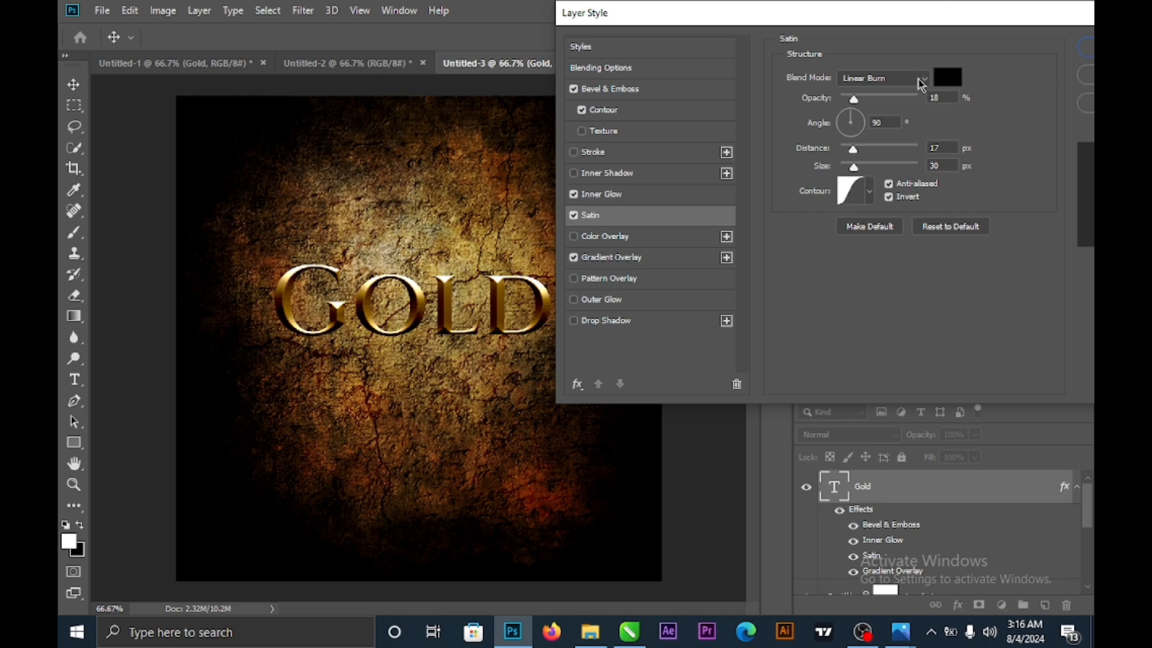
left_click(919, 80)
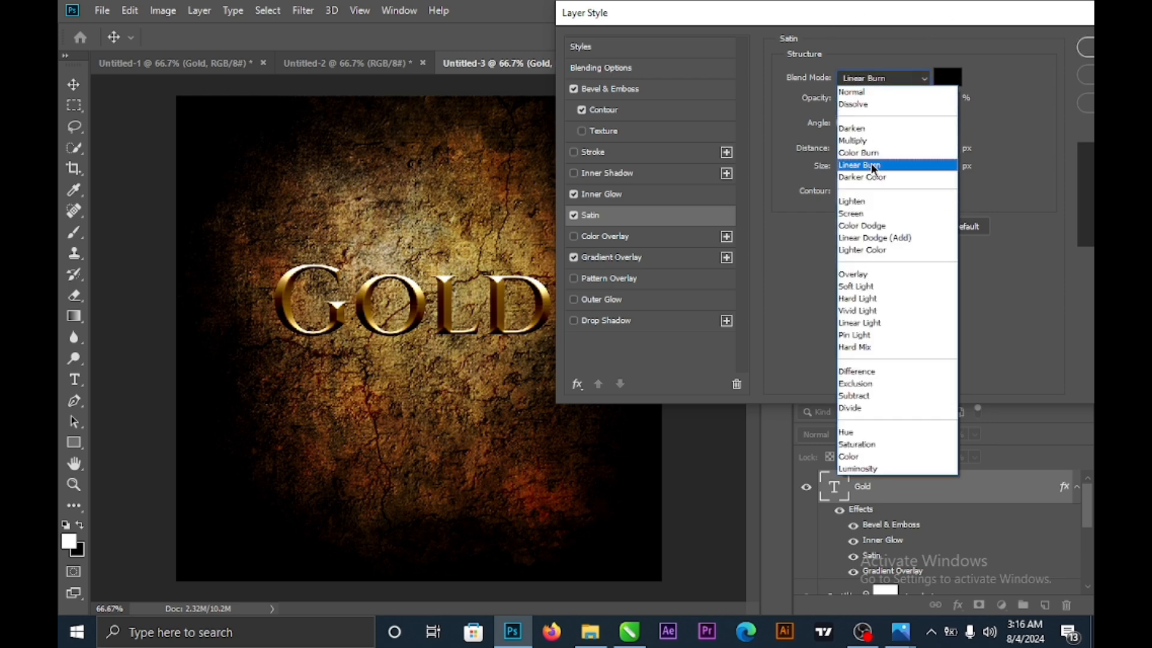
left_click(873, 168)
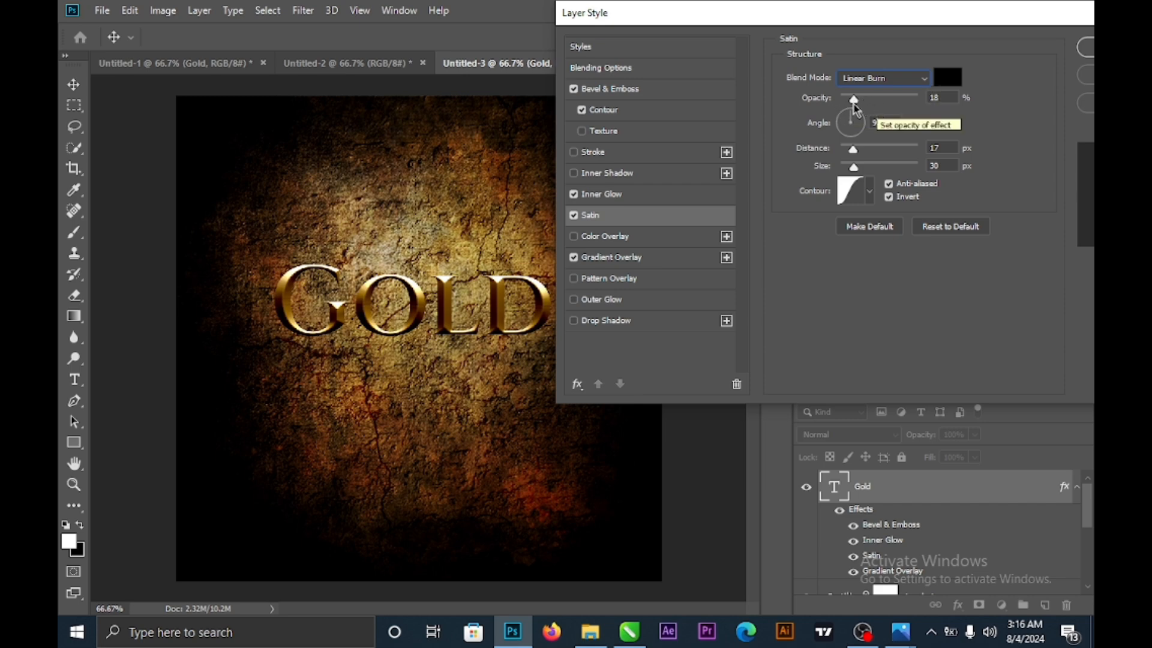
left_click_drag(853, 99, 854, 112)
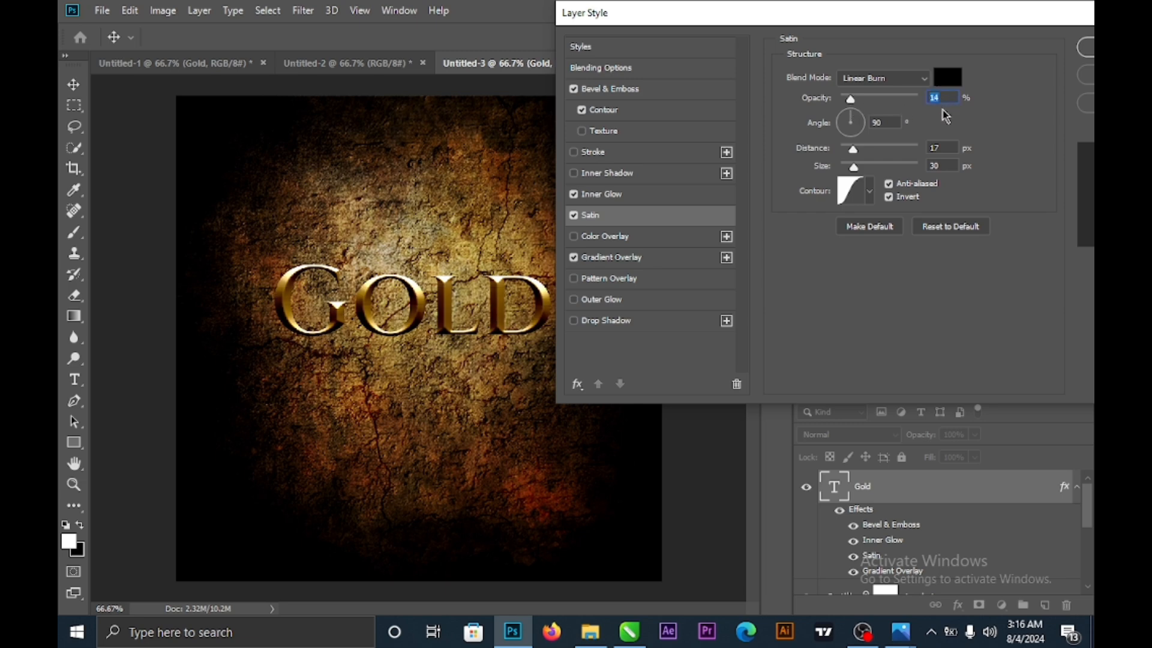
type("8")
- Add a dark brown Outer Glow to GOLD in Linear Burn at 12% opacity
left_click(613, 300)
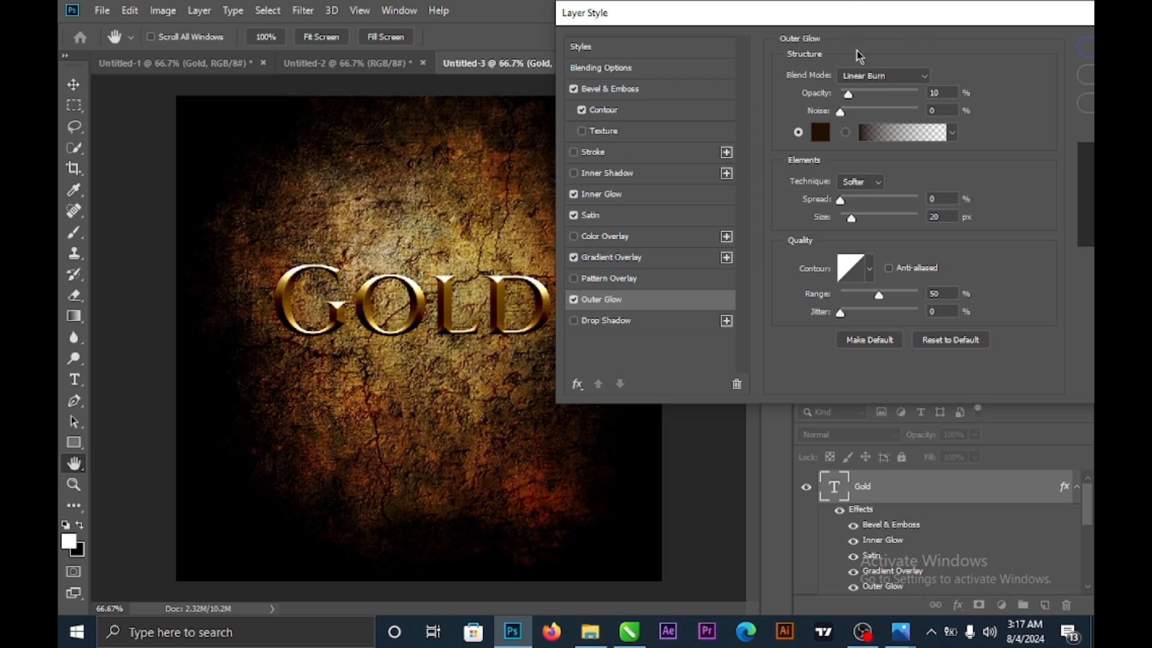
left_click(880, 76)
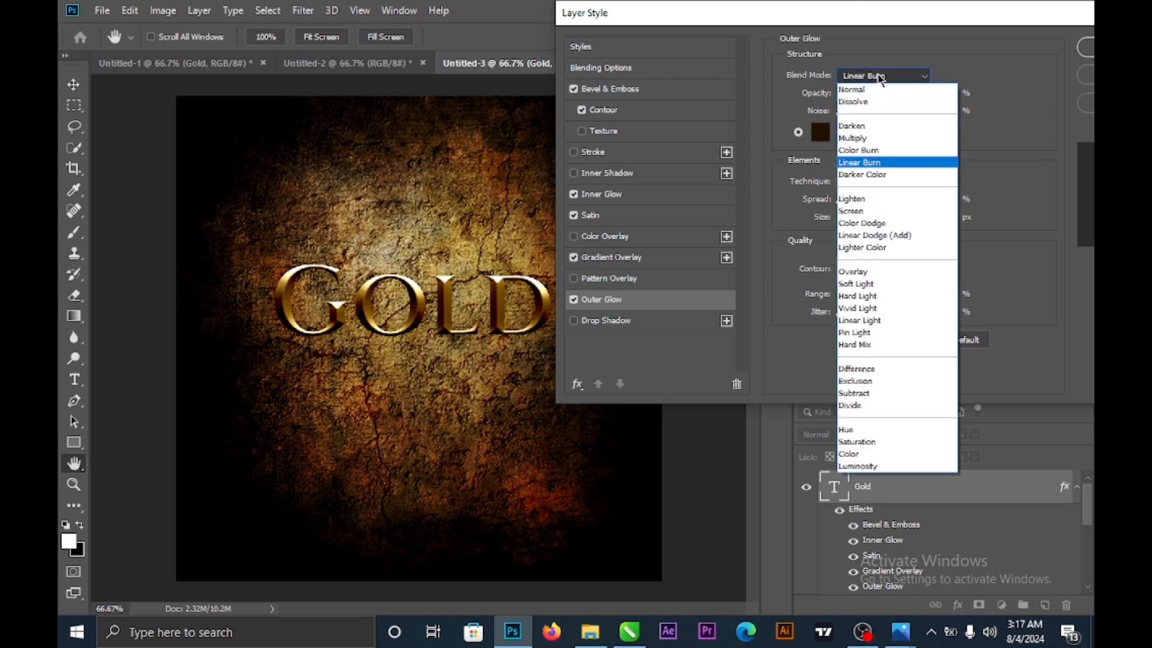
left_click(867, 163)
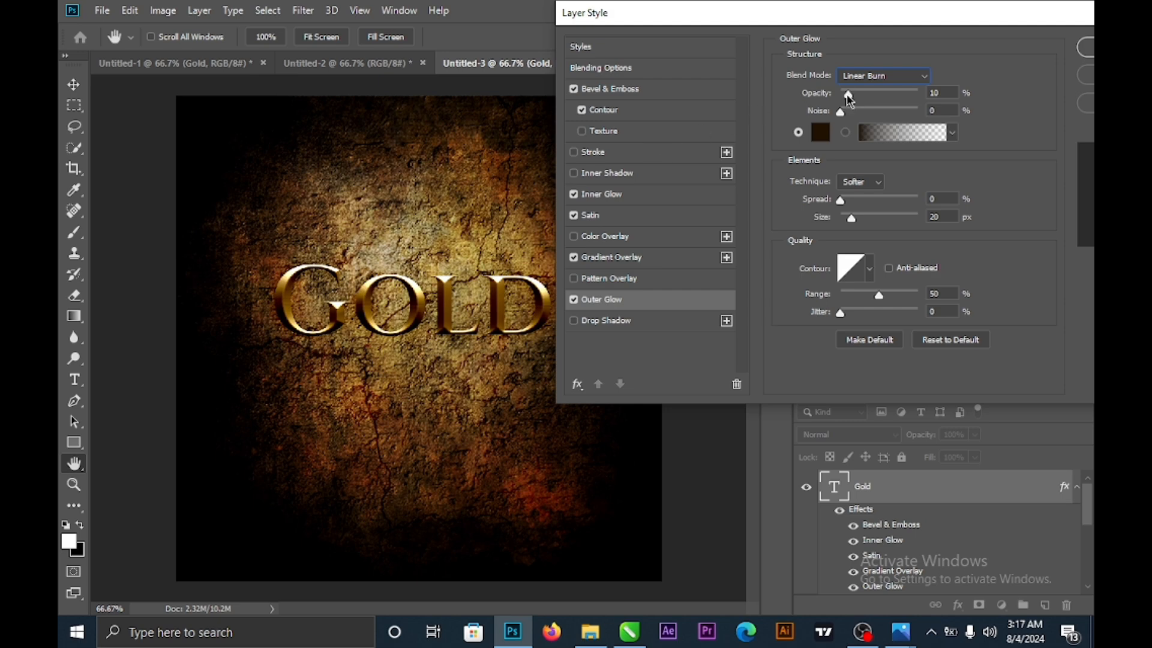
mouse_move(848, 96)
left_mouse_down()
mouse_move(862, 96)
mouse_move(851, 98)
left_mouse_up()
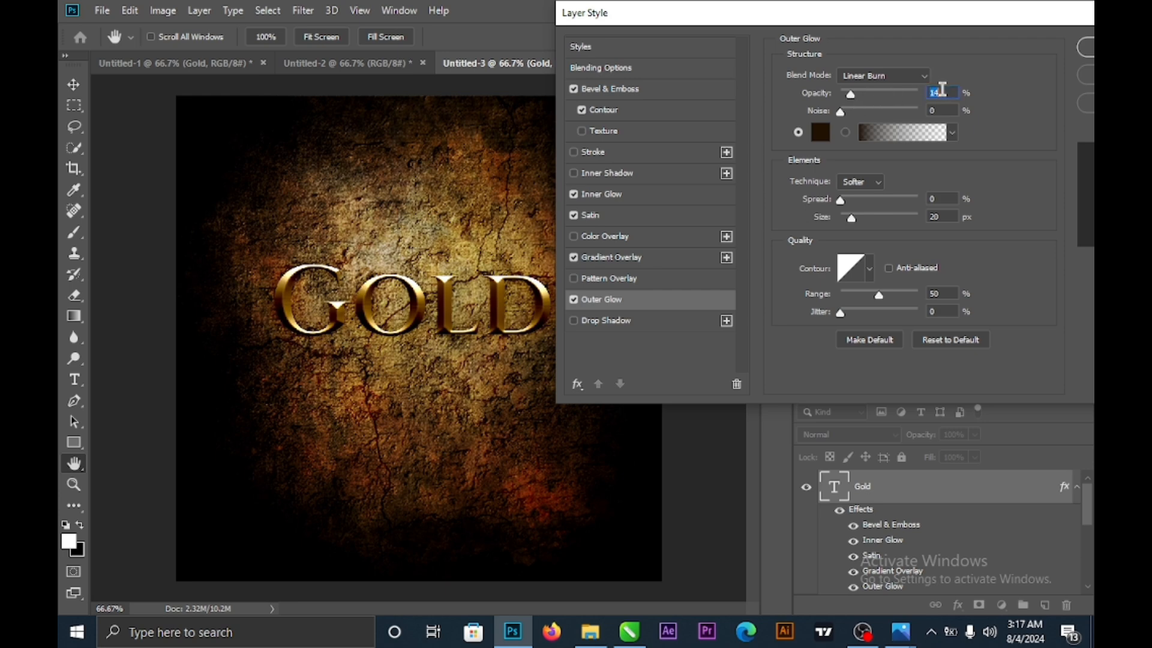
type("12")
left_click(820, 133)
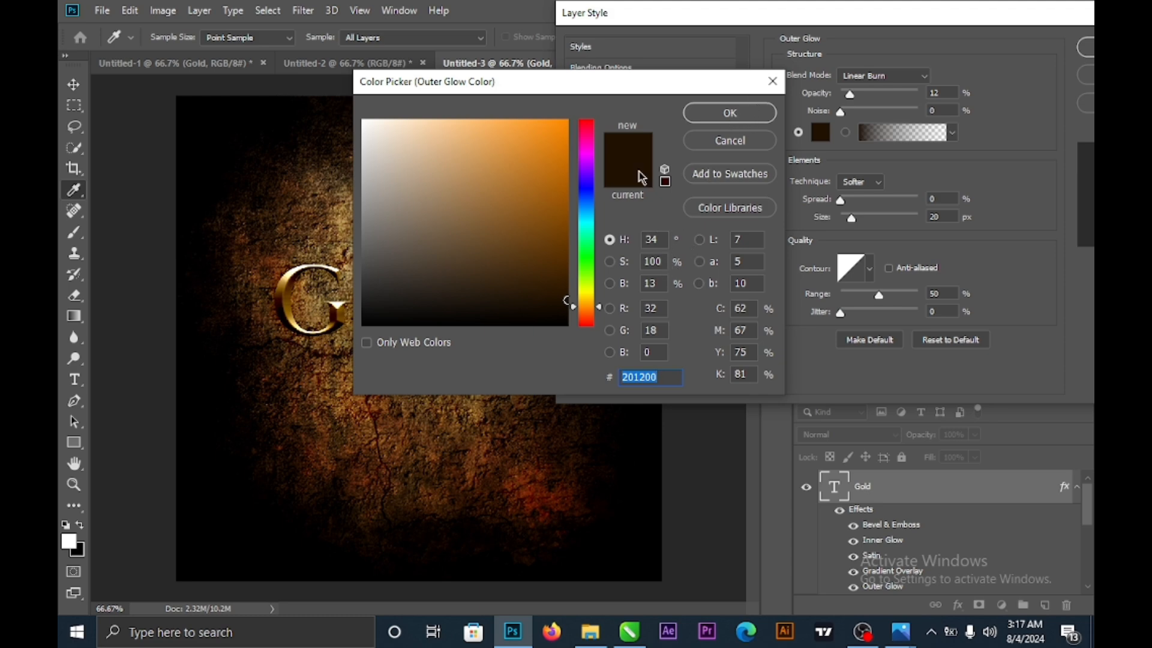
left_click(727, 115)
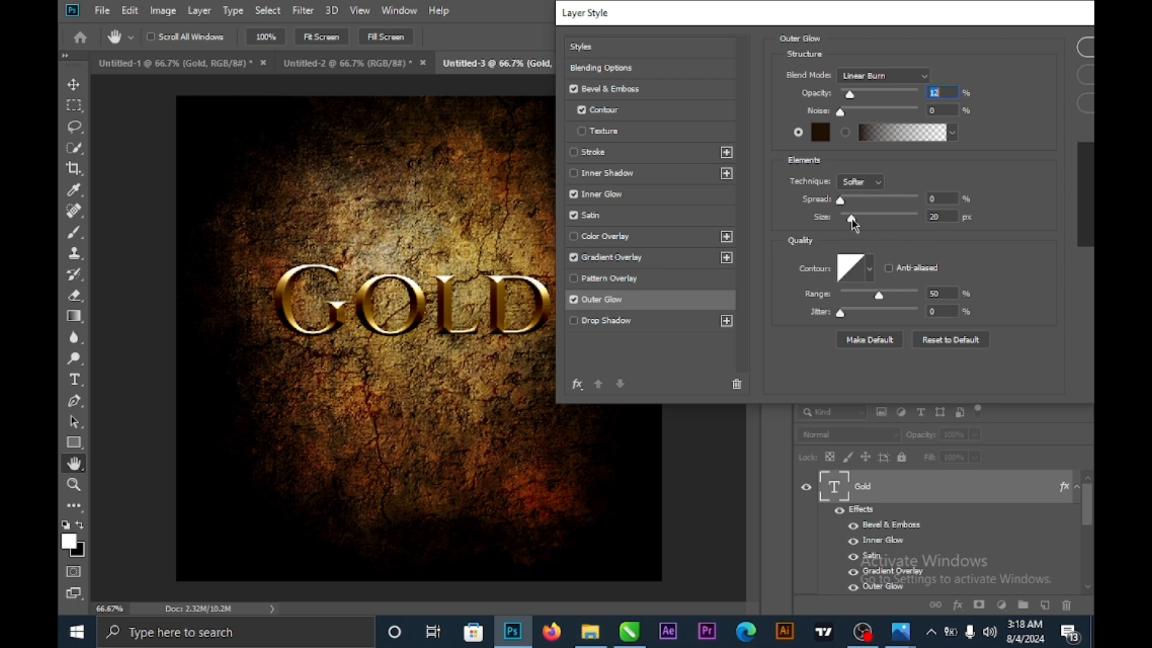
- Set the Outer Glow size to 20 px
left_click_drag(853, 223, 849, 222)
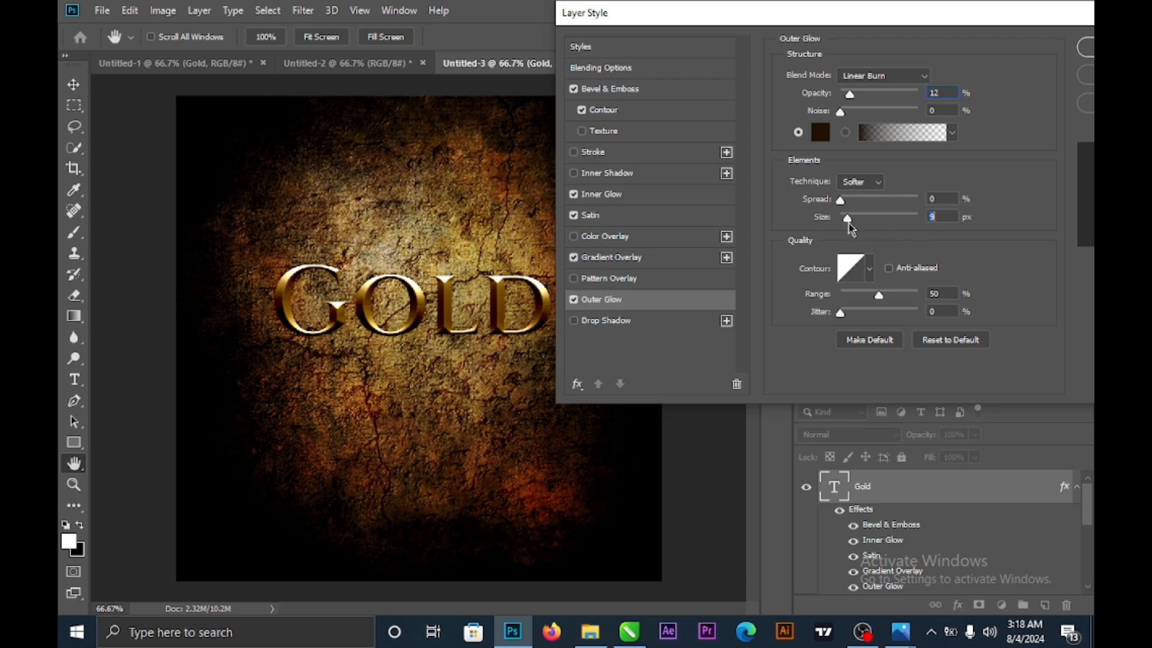
double_click(936, 216)
type("20")
left_click(938, 198)
- Add a Linear Burn drop shadow to GOLD at 13% opacity
left_click(620, 326)
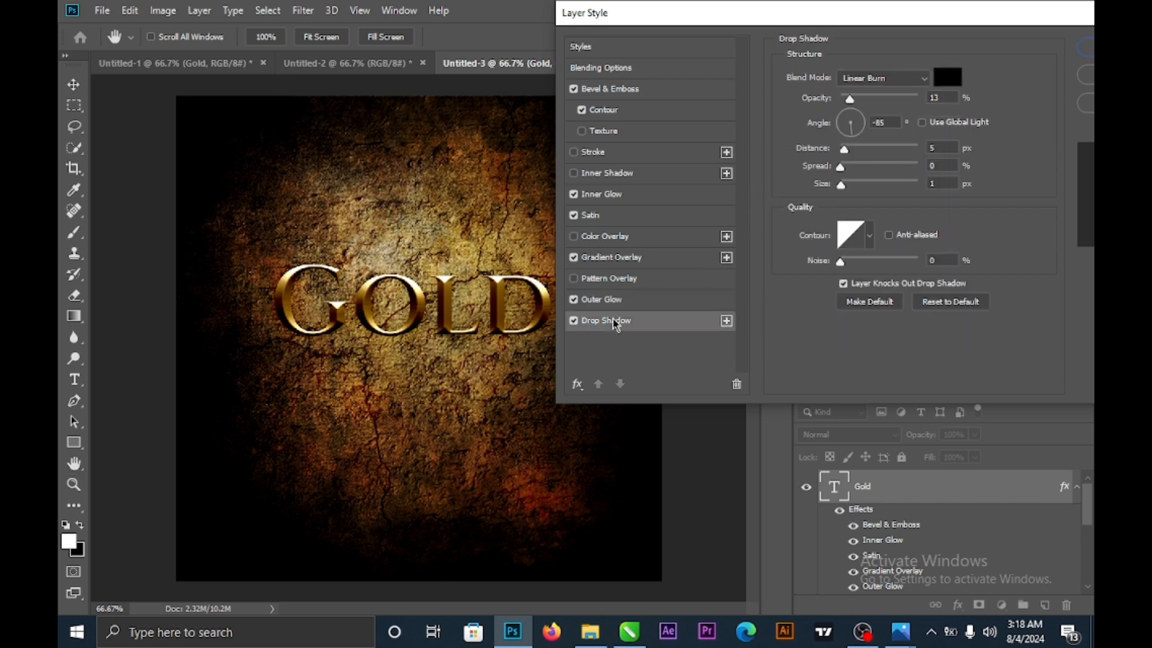
left_click(907, 79)
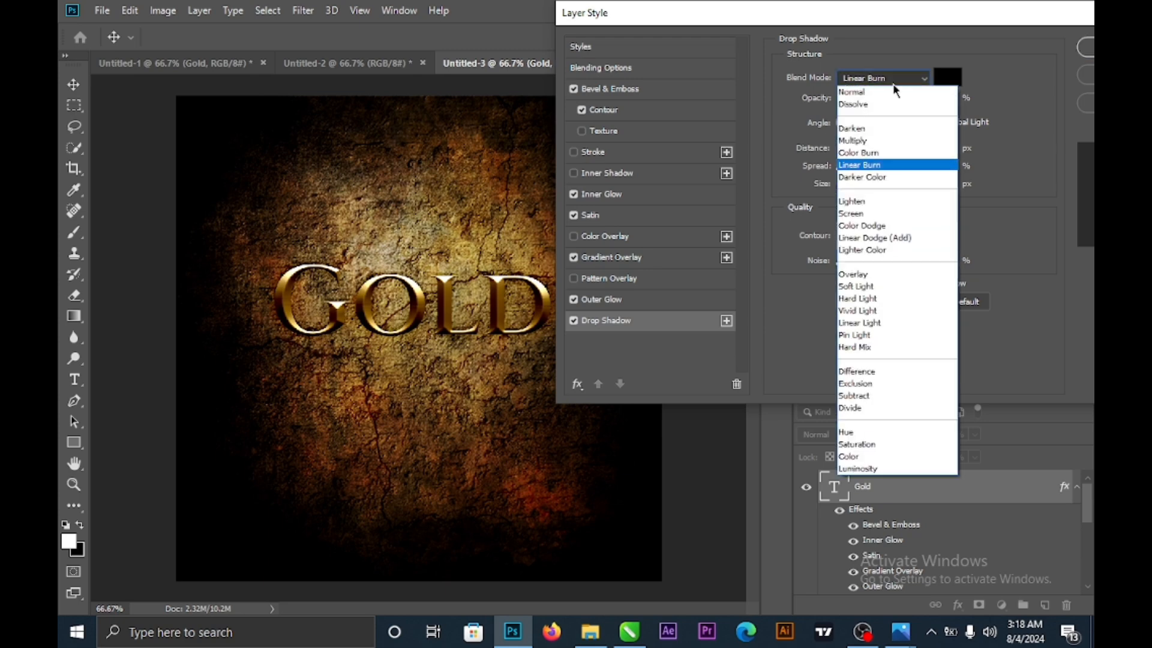
left_click(879, 166)
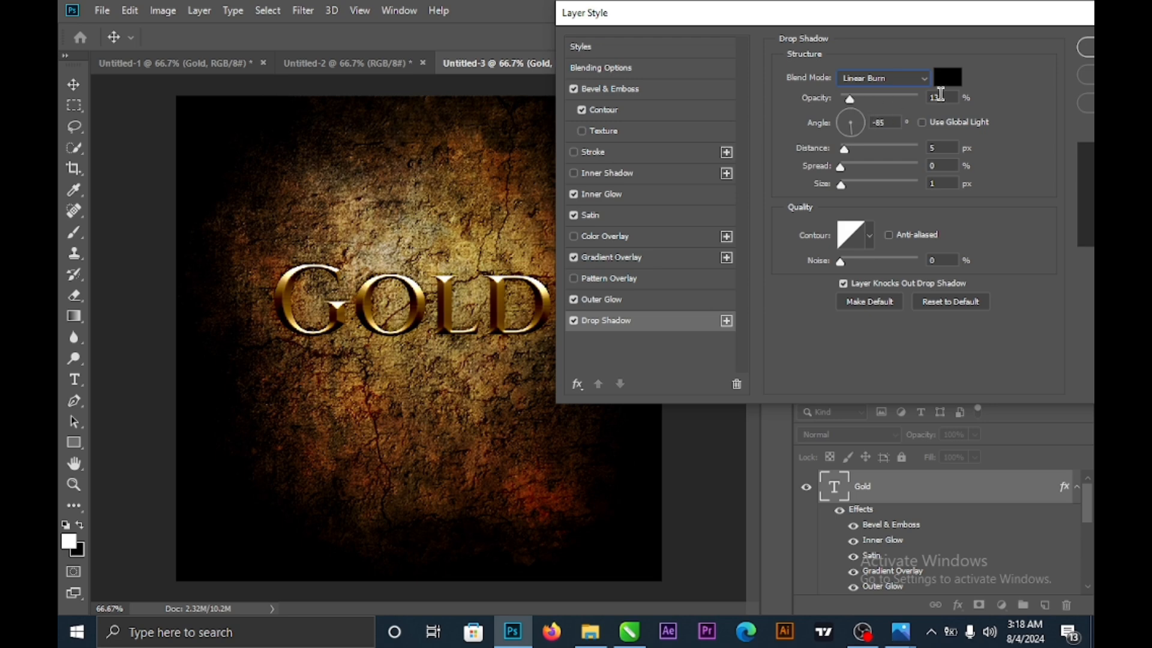
double_click(937, 97)
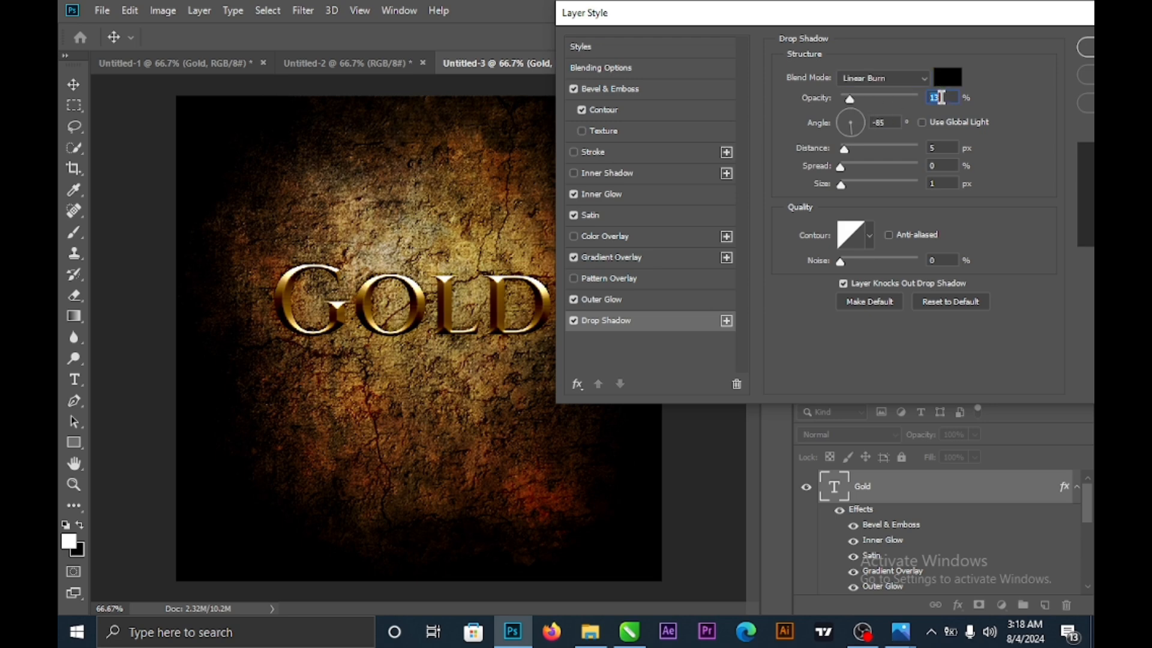
type("15")
key("BackSpace")
type("3")
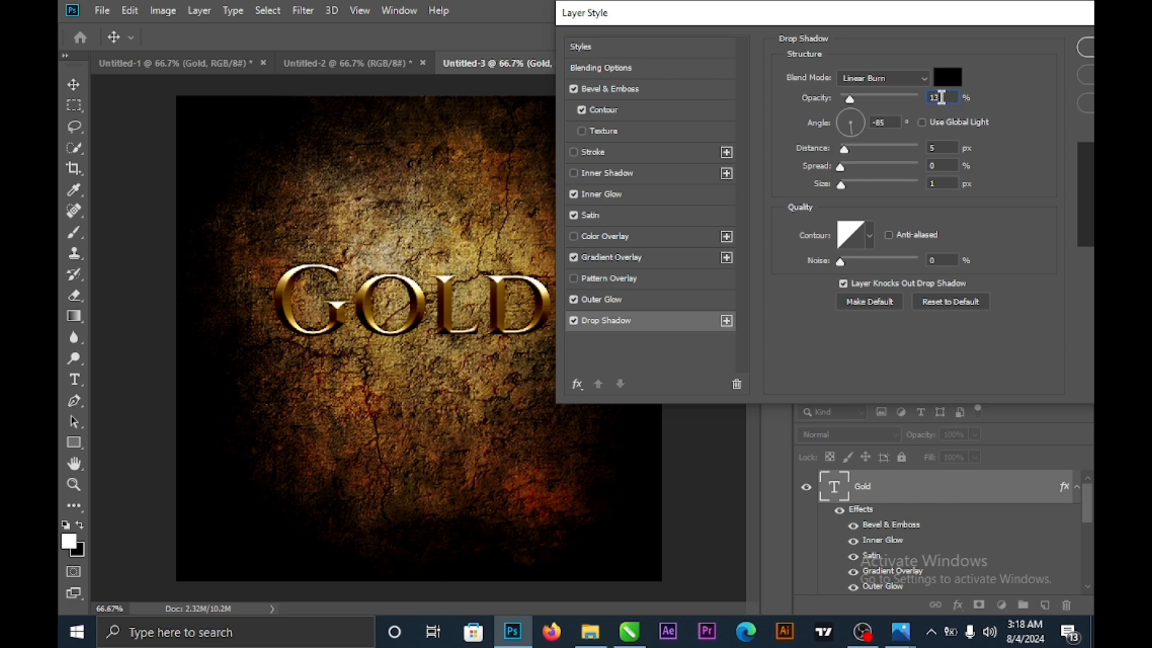
- Set the drop shadow angle to -85° and apply the layer styles
double_click(885, 121)
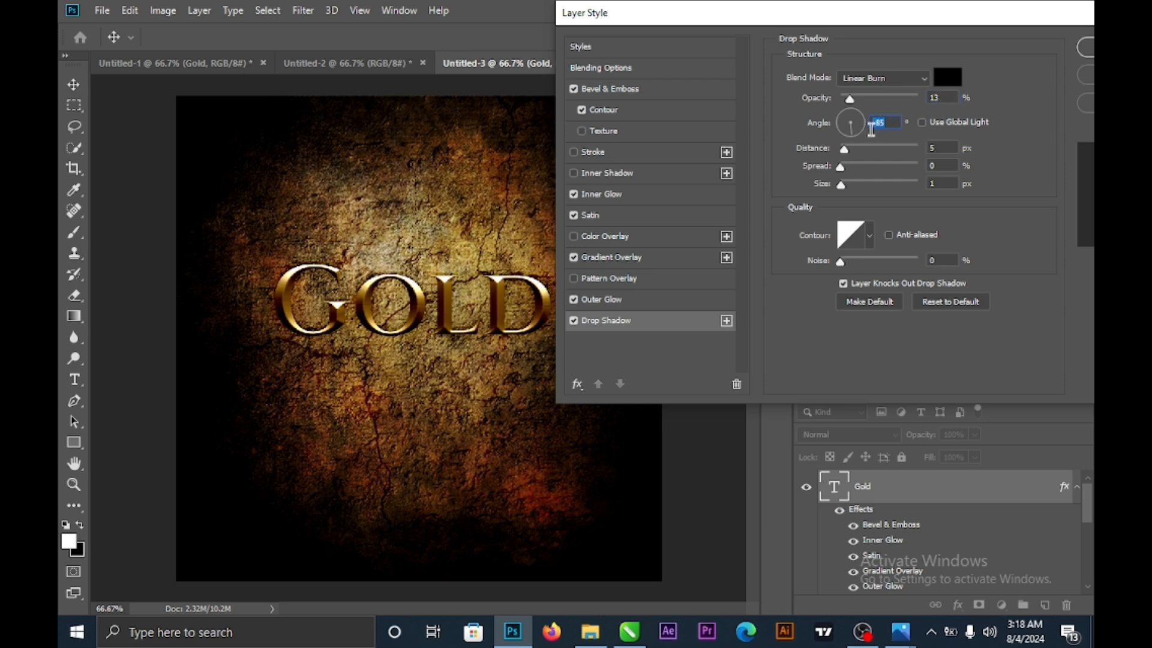
type("-90")
type("-80")
key("BackSpace")
type("5")
left_click_drag(984, 12, 834, 12)
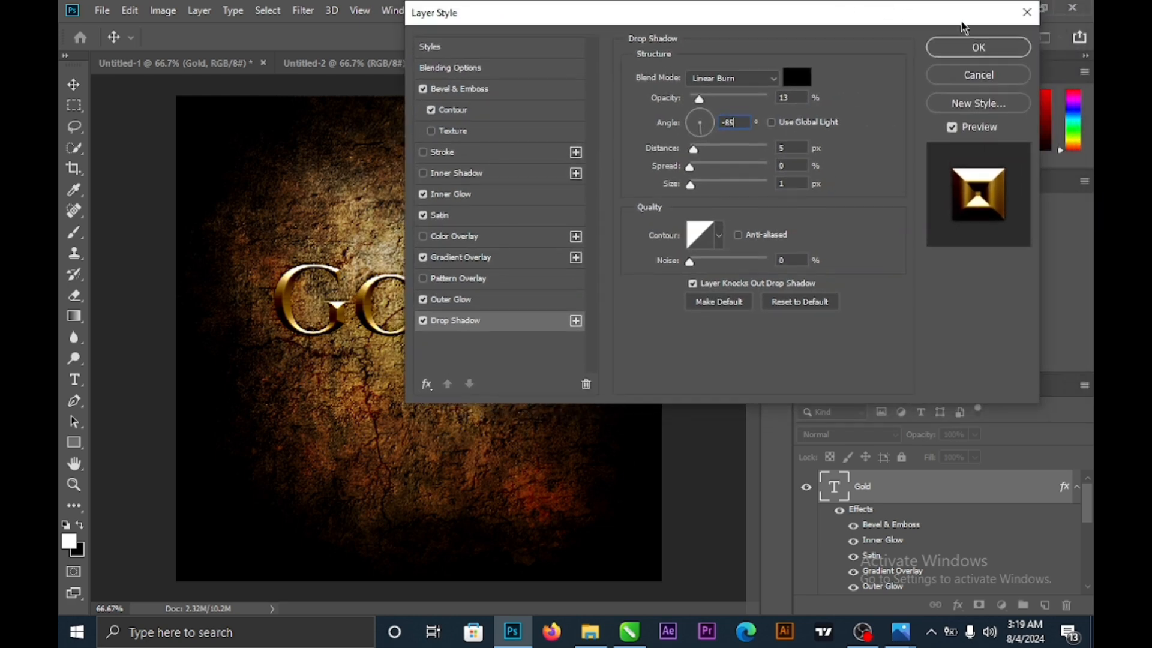
left_click(979, 48)
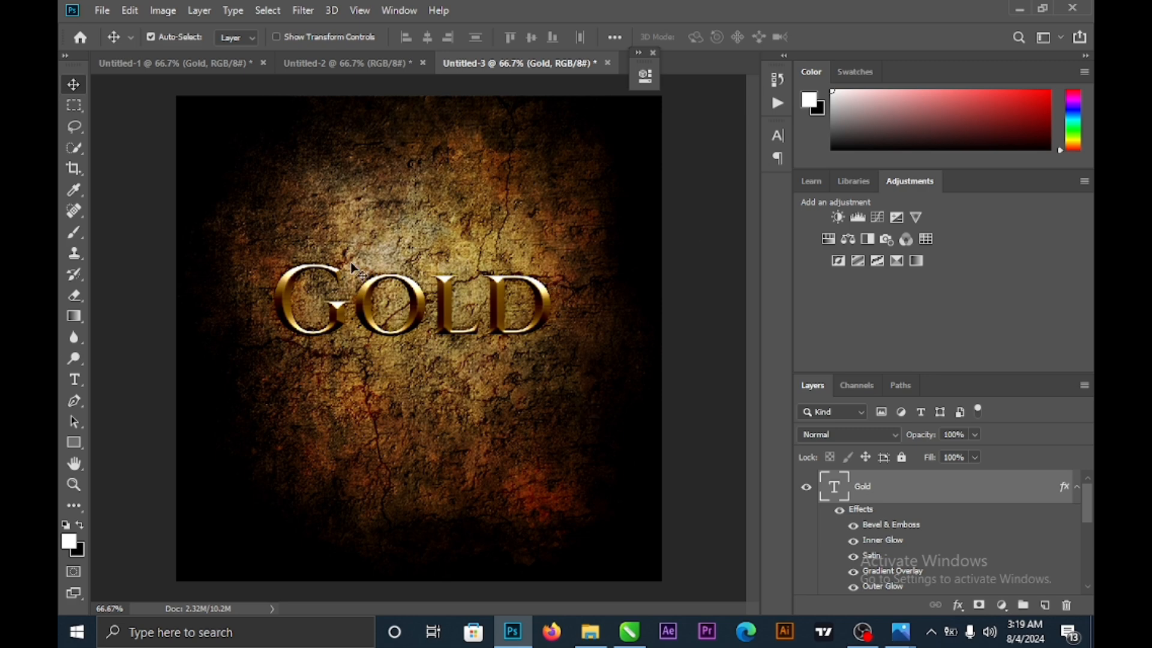
- Duplicate the Gold layer as 'Gold copy' and drag the copy directly beneath the original GOLD
left_click_drag(440, 300, 444, 302)
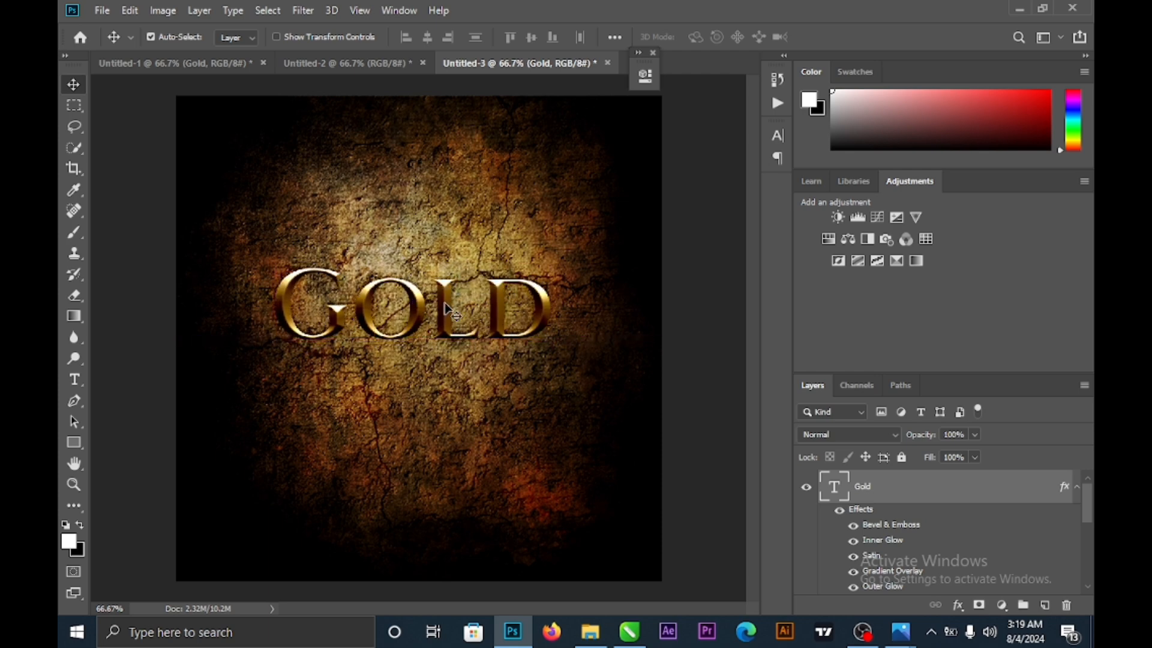
right_click(924, 498)
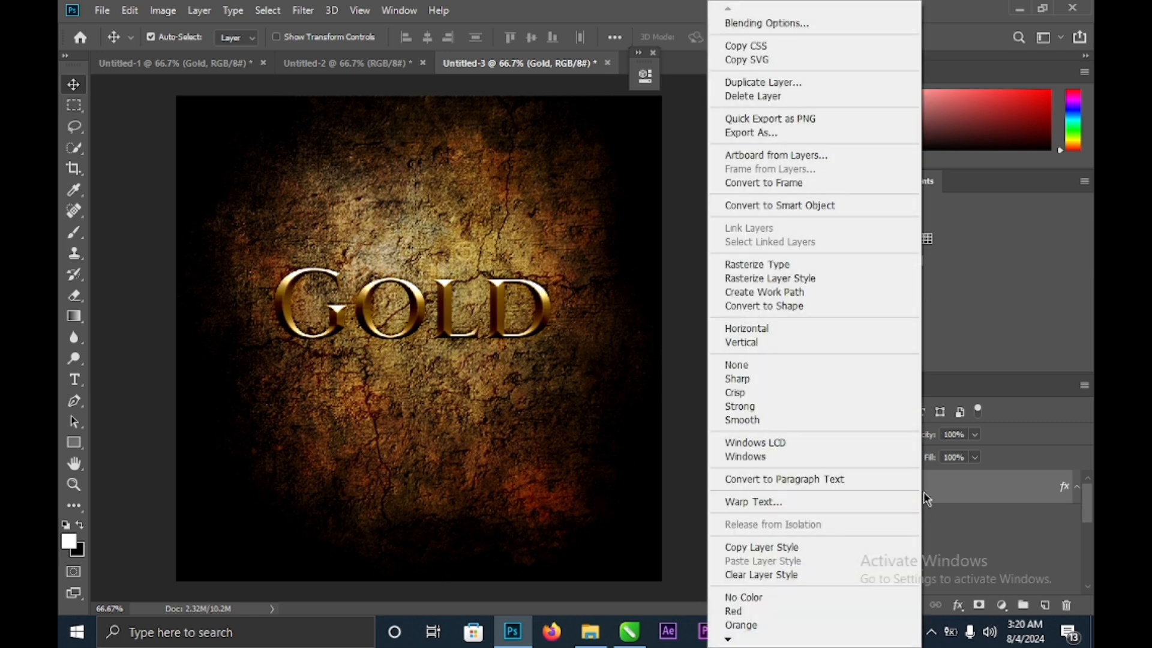
left_click(789, 84)
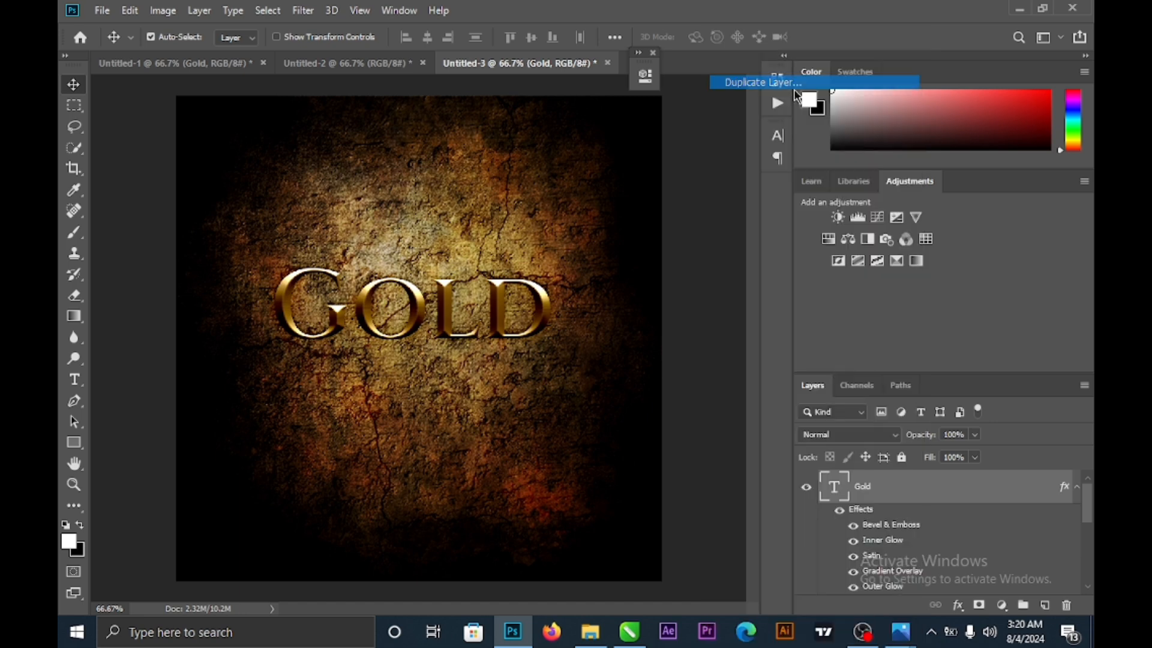
left_click(709, 165)
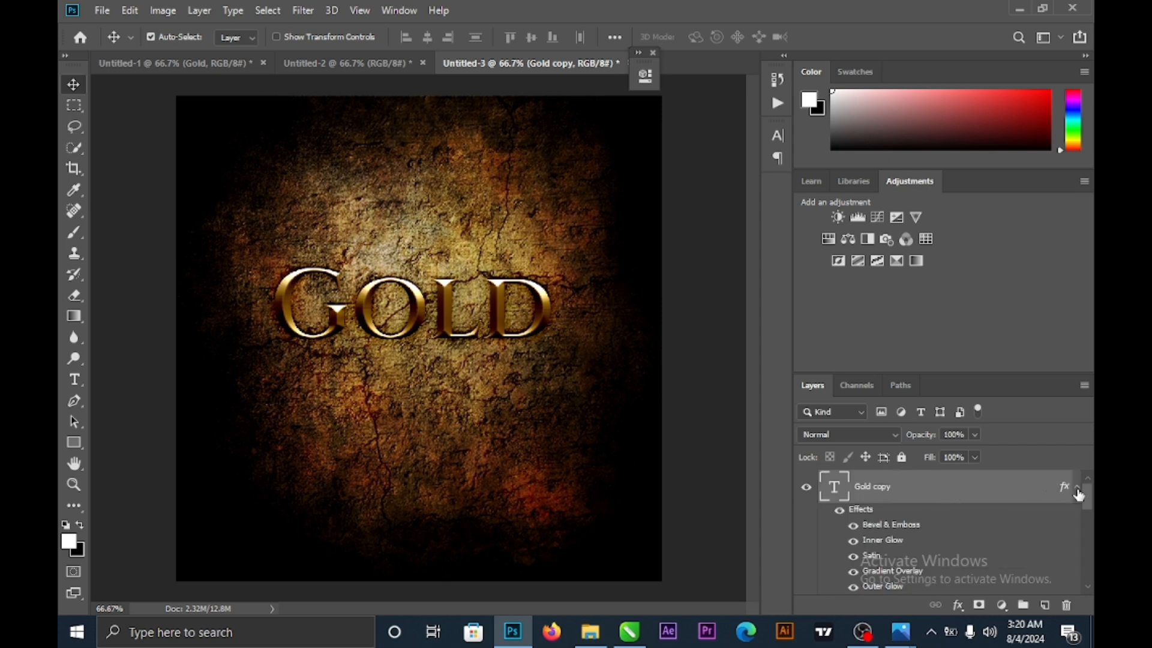
left_click_drag(1089, 499, 1074, 463)
left_click_drag(420, 311, 419, 393)
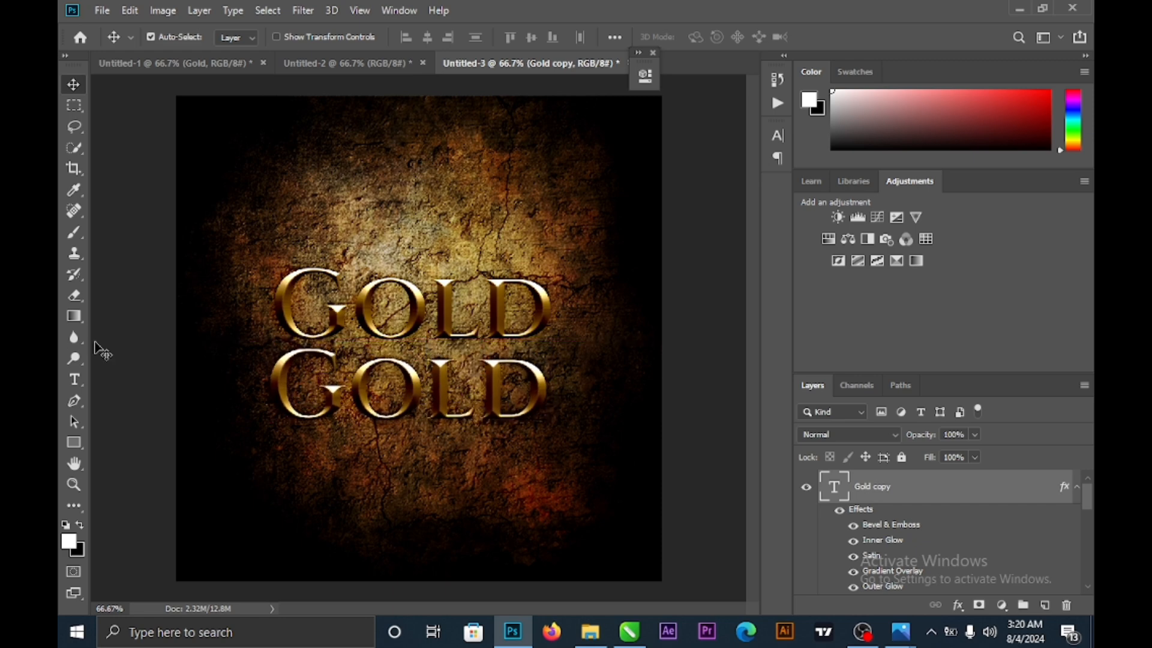
left_click(73, 379)
- Retype the lower GOLD line as "DON'T CRACK" and commit the text
left_click(414, 381)
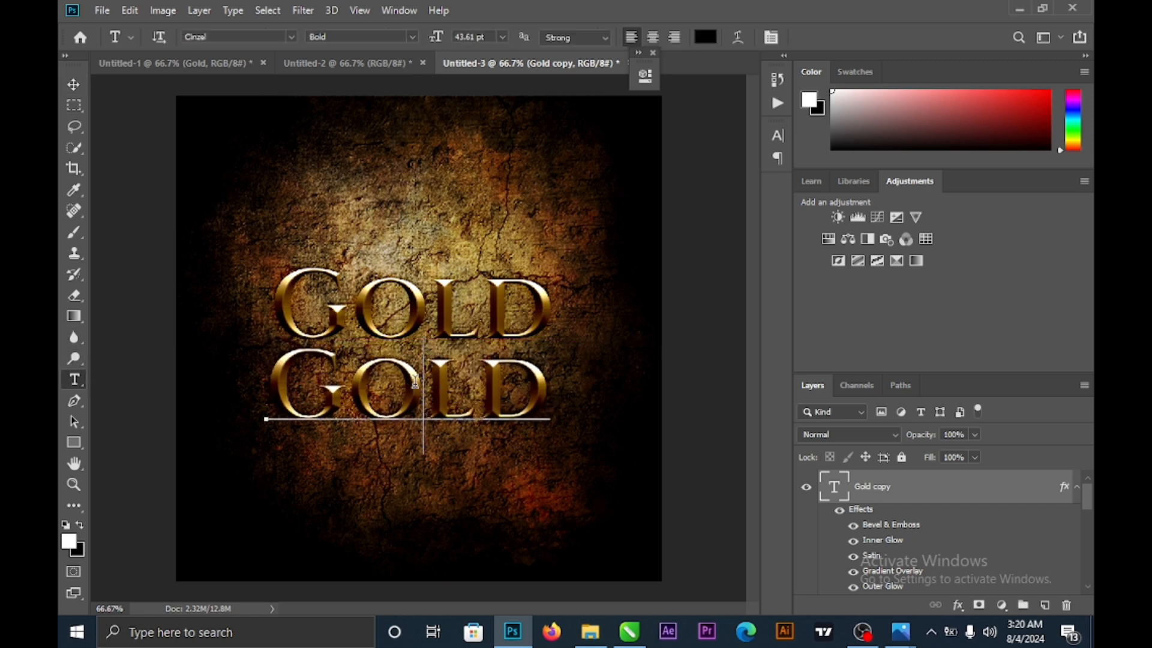
key("ctrl+a")
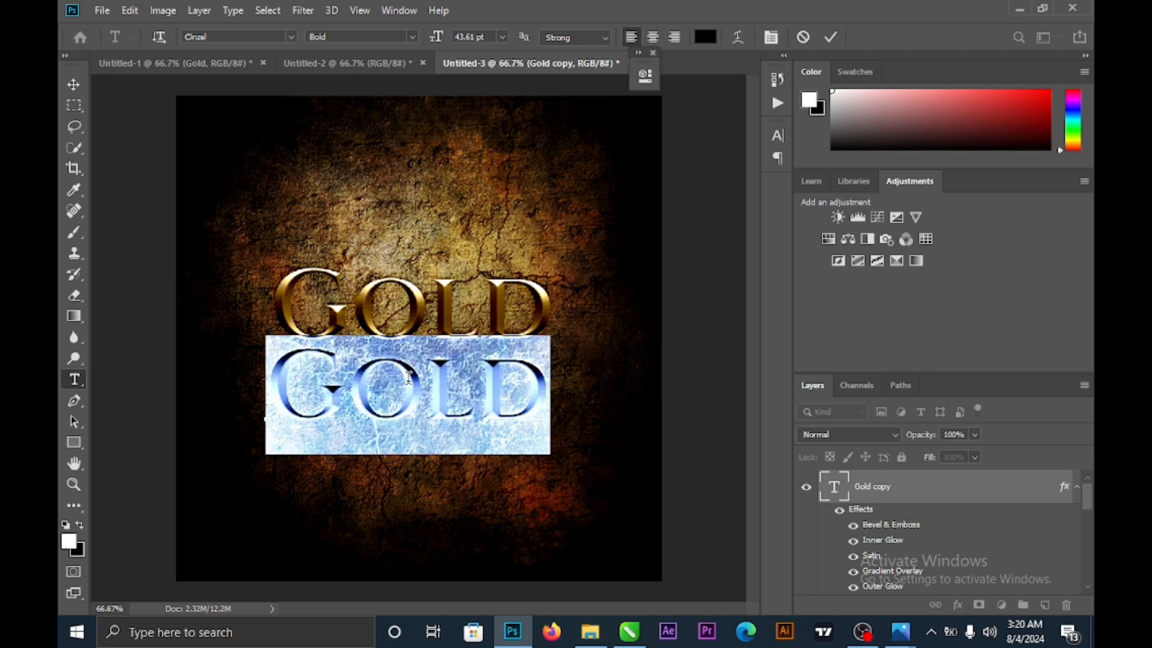
type("D")
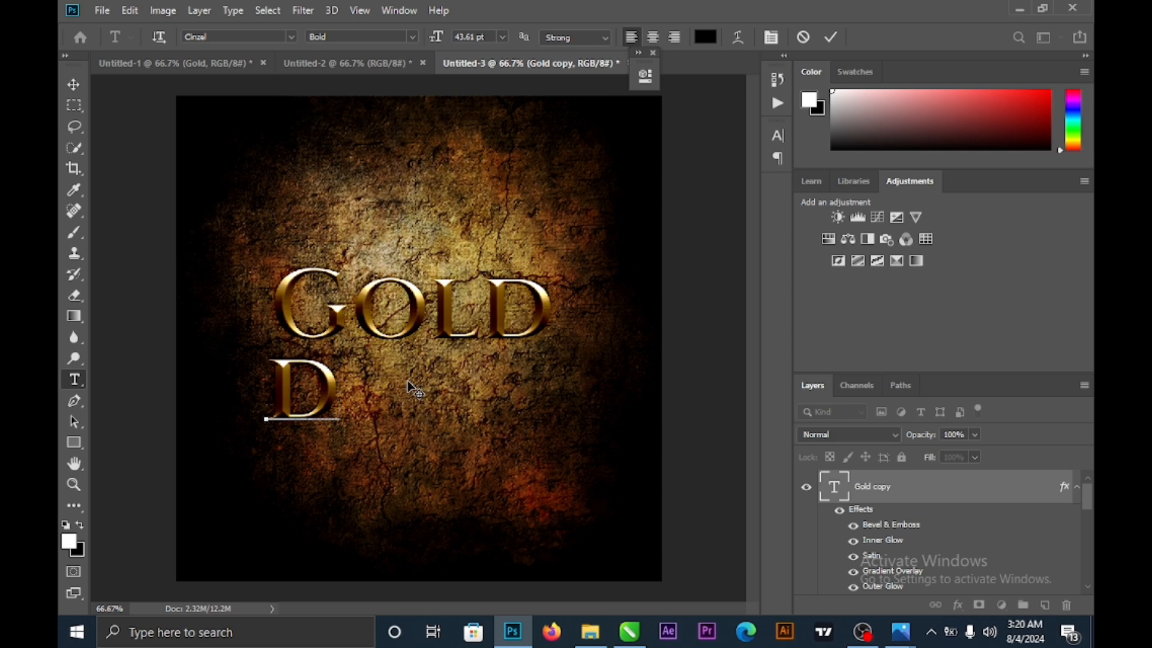
key("BackSpace")
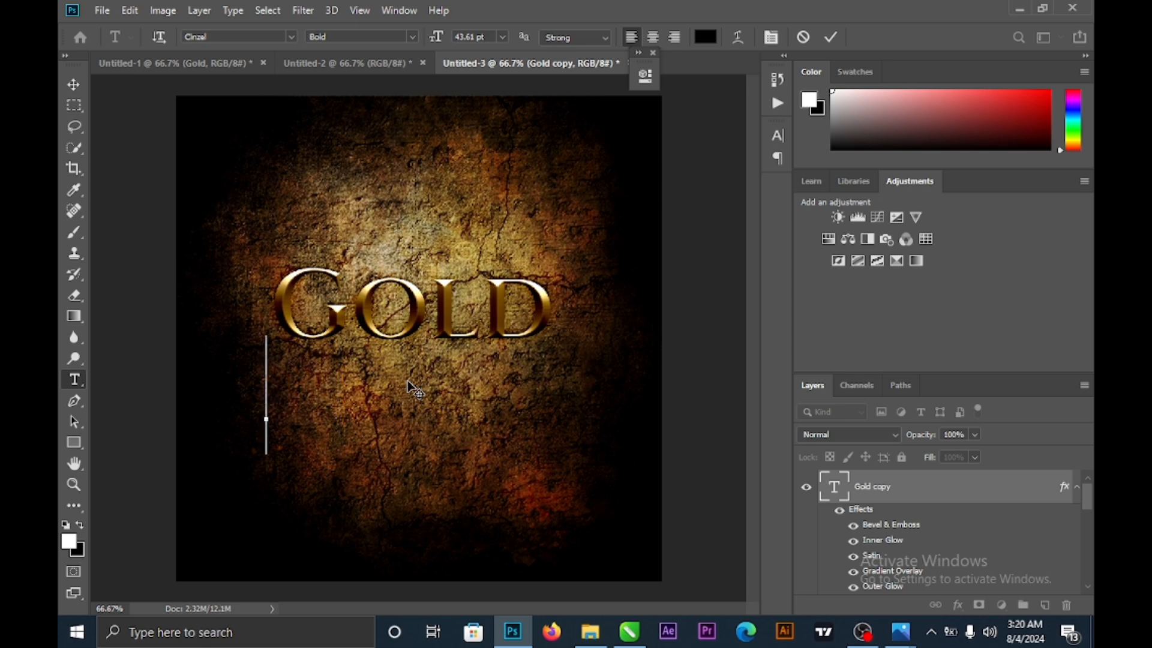
type("D")
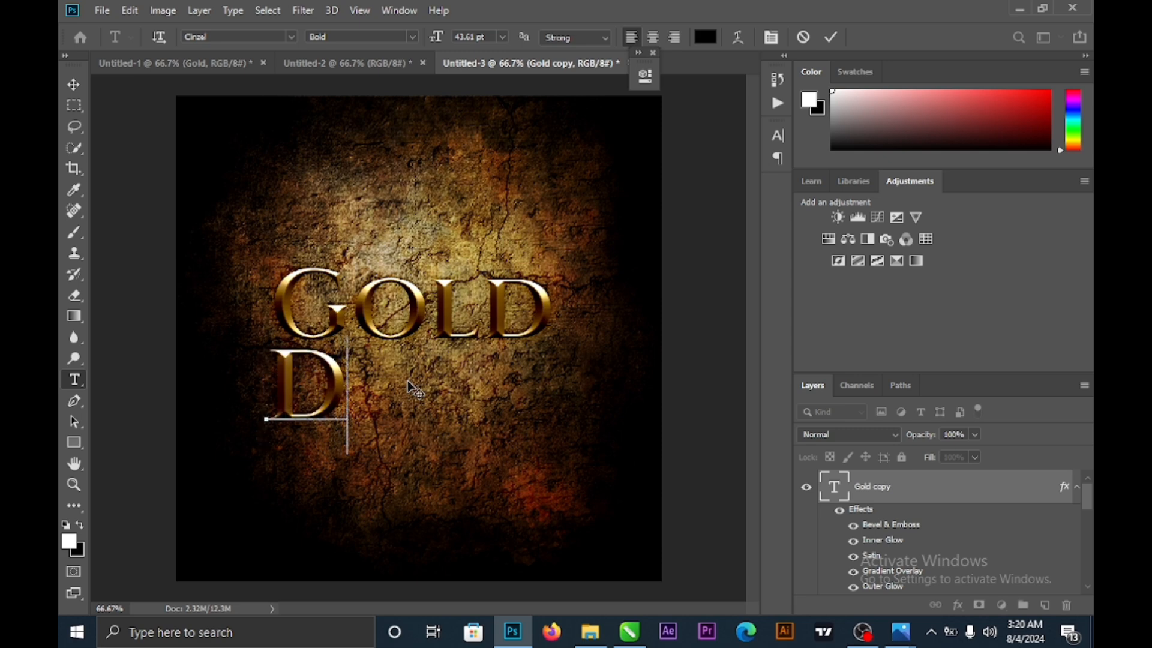
type("ON'T")
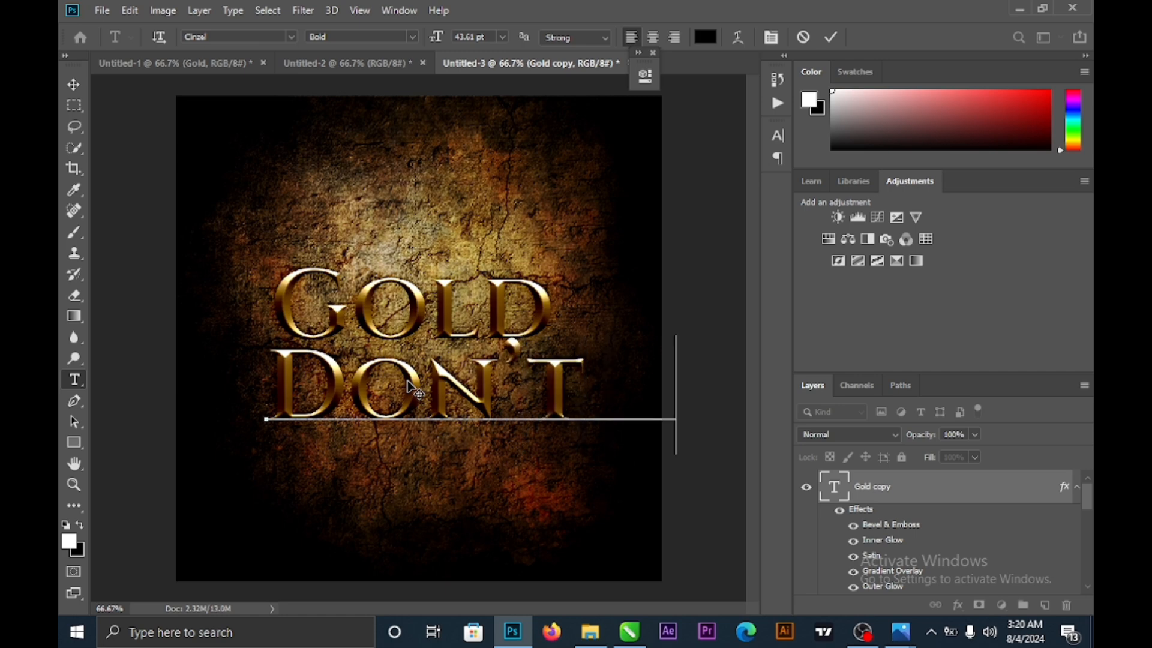
type("    C")
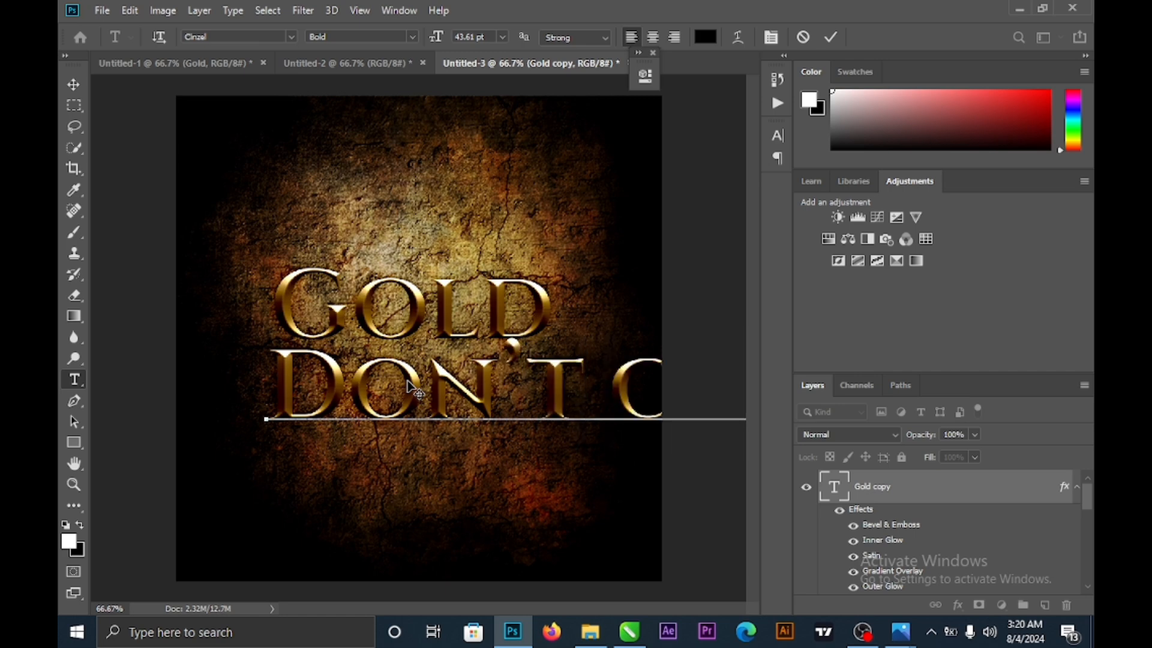
left_click(73, 87)
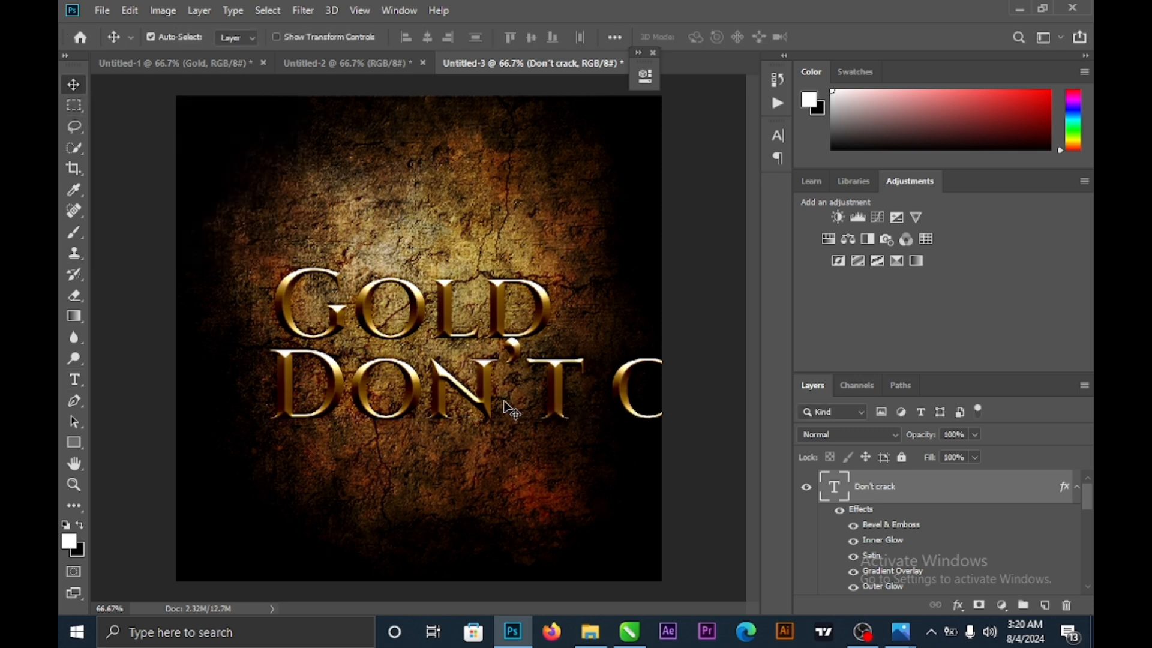
- Free-transform the DON'T CRACK line smaller, centre it under GOLD, and apply
left_click_drag(483, 403, 306, 409)
key("ctrl+t")
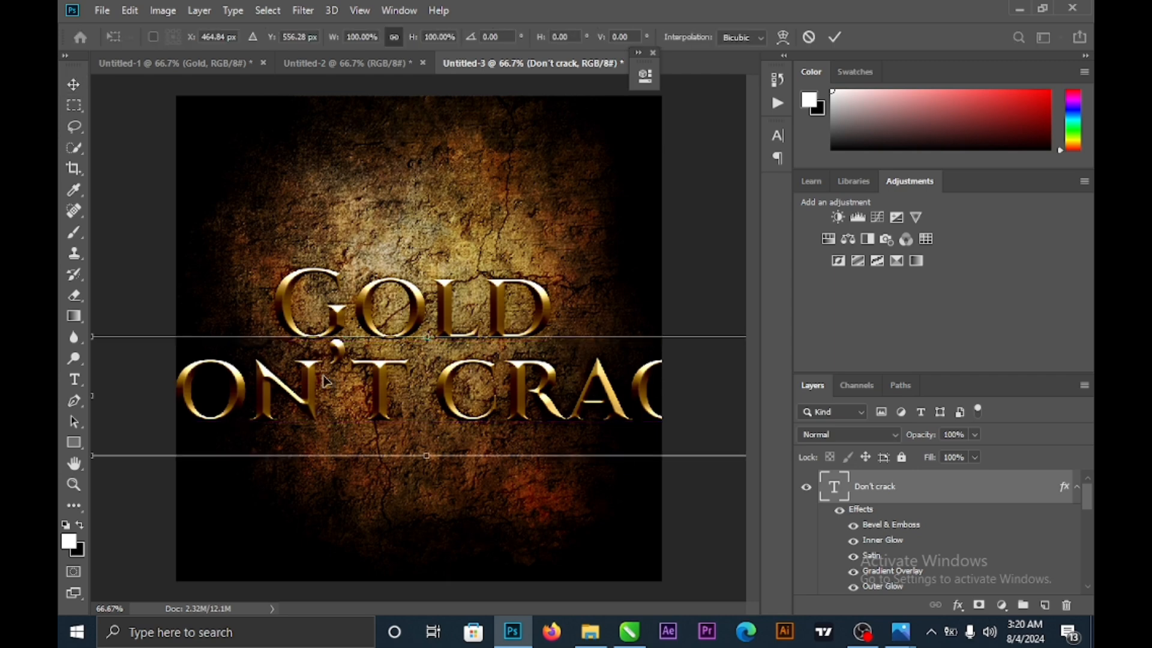
left_click_drag(575, 403, 343, 429)
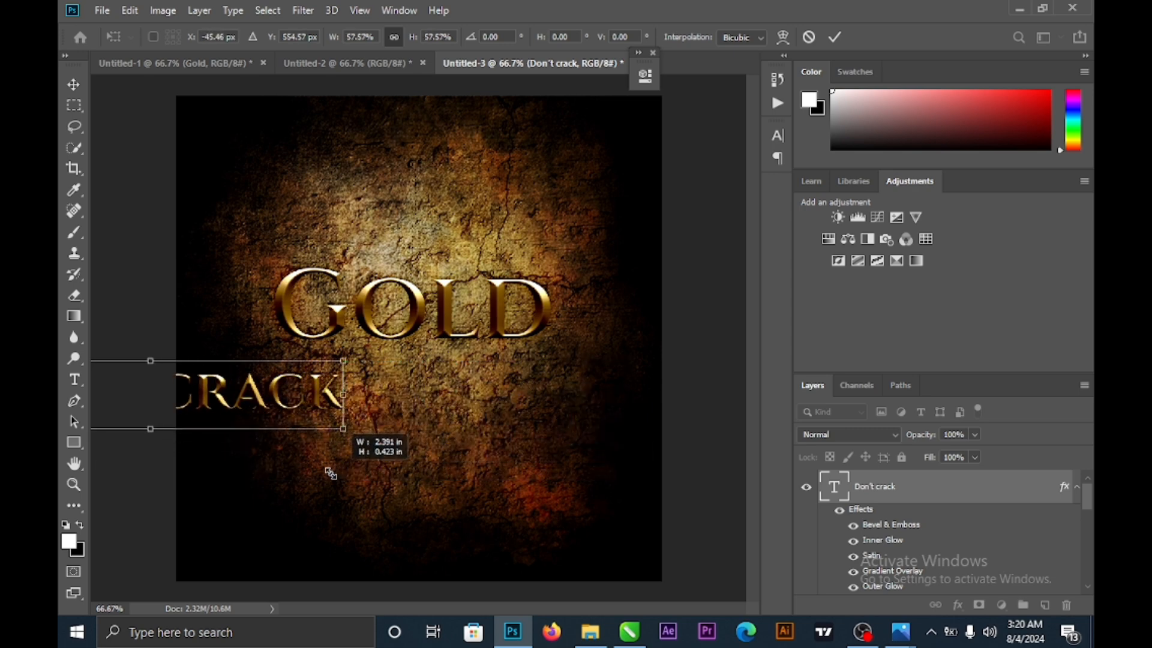
left_click_drag(264, 399, 527, 379)
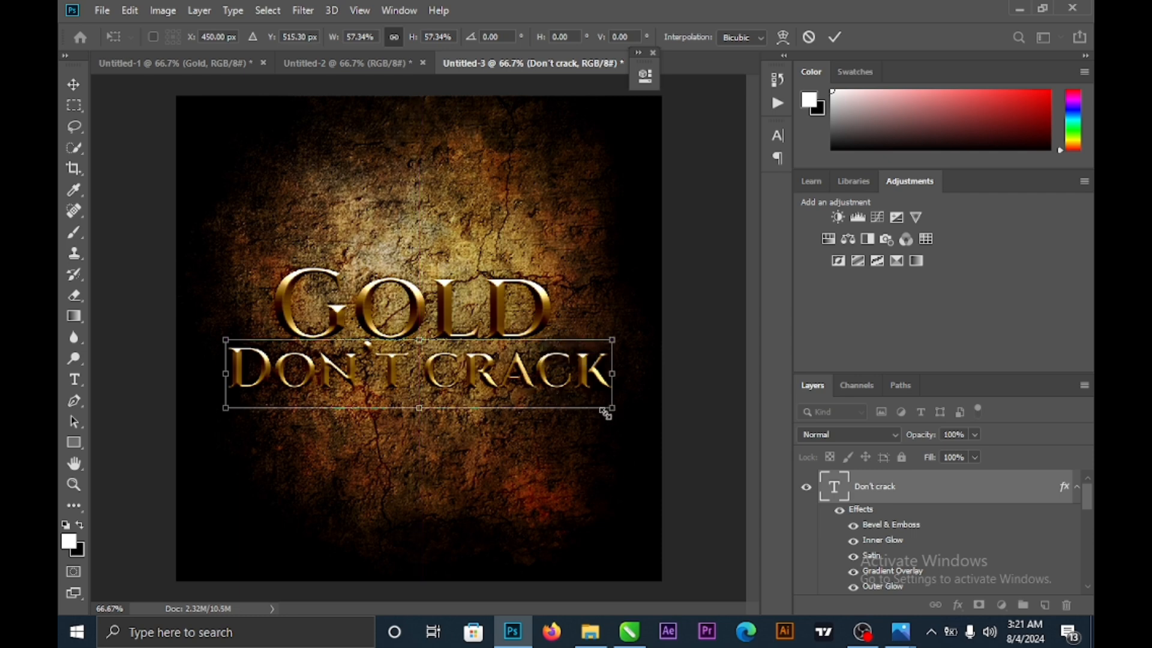
left_click_drag(605, 411, 576, 423)
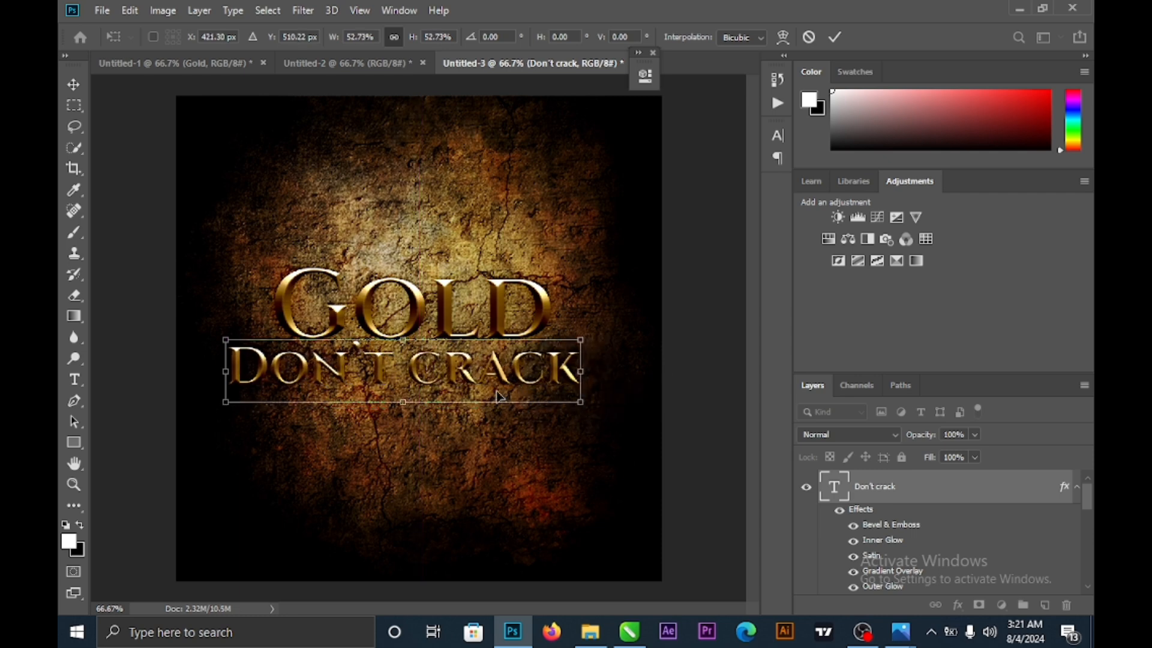
left_click_drag(449, 383, 462, 383)
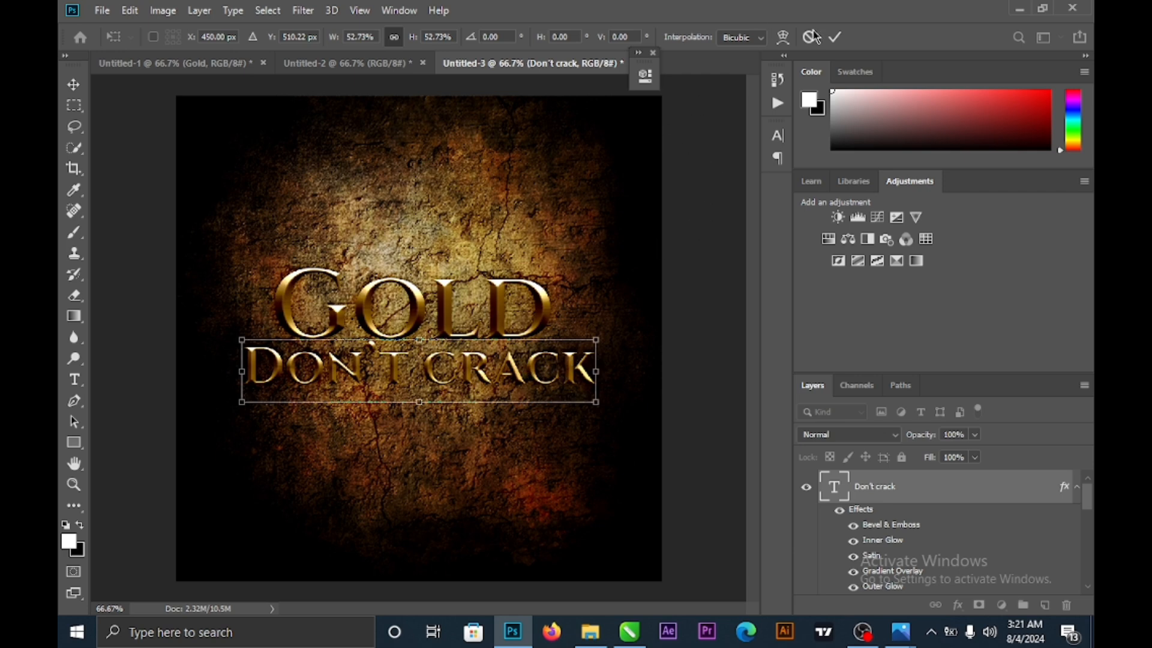
left_click(835, 37)
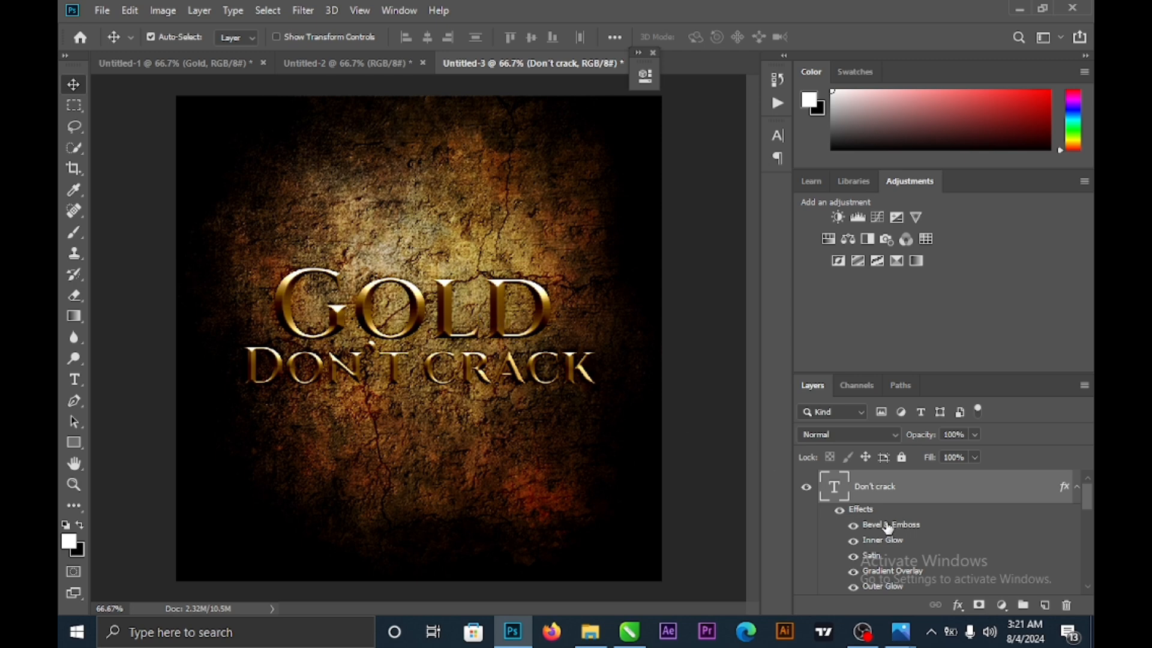
mouse_move(903, 639)
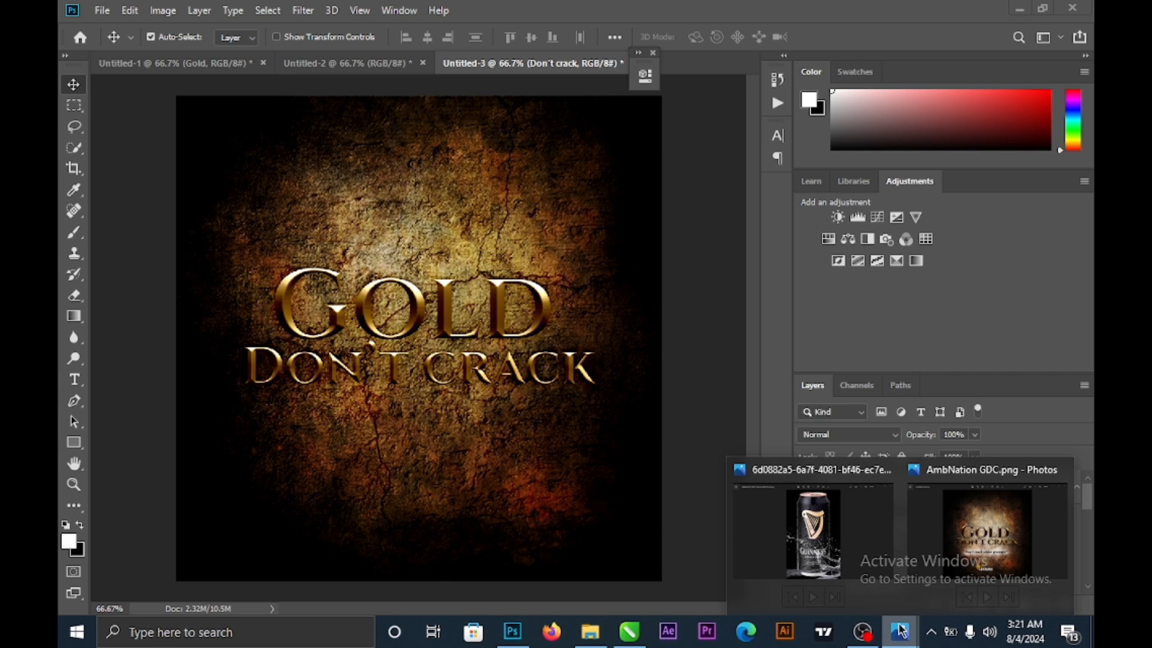
left_click(986, 528)
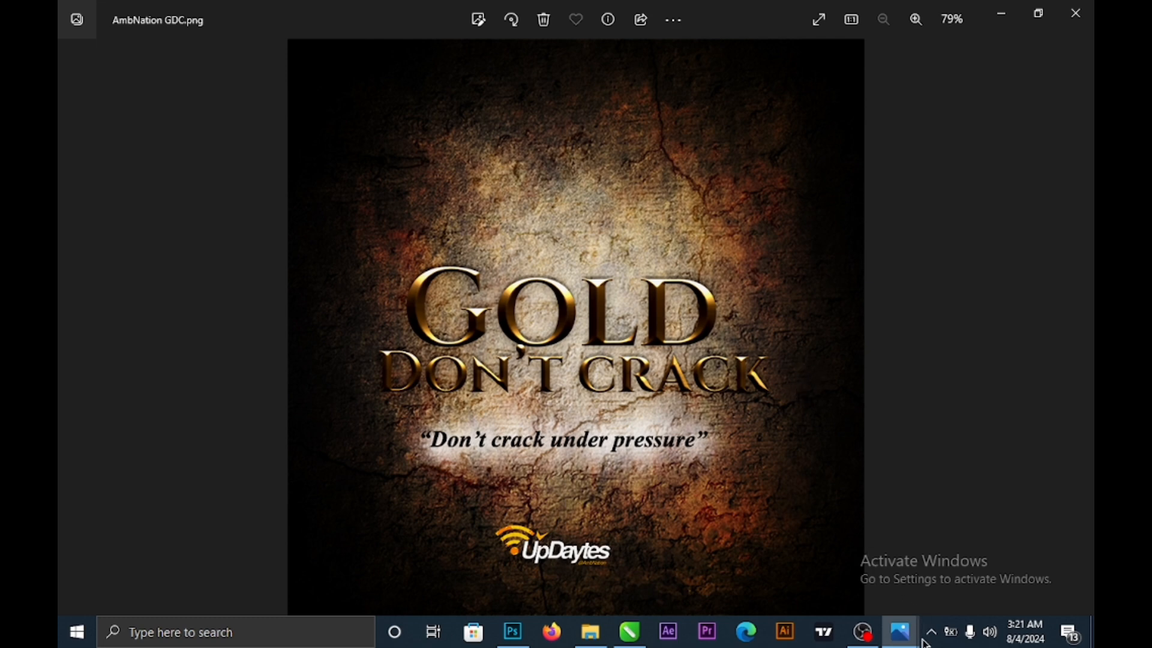
left_click(513, 632)
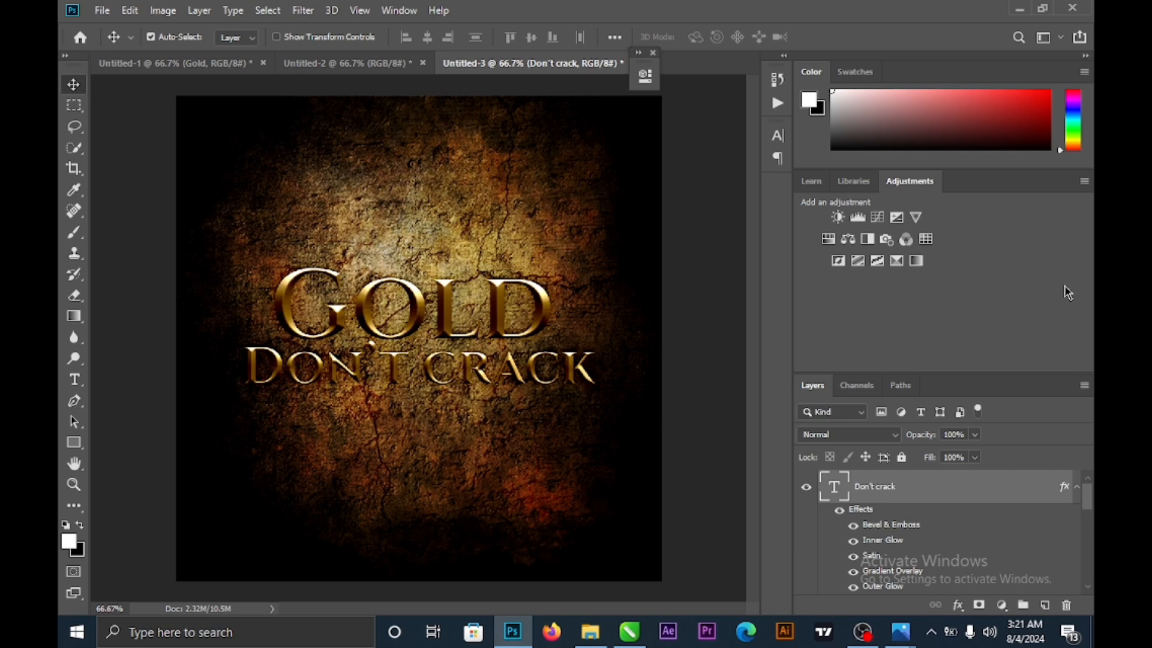
- Select the brown cracked texture layer and choose a soft round brush
scroll(911, 514, "down", 5)
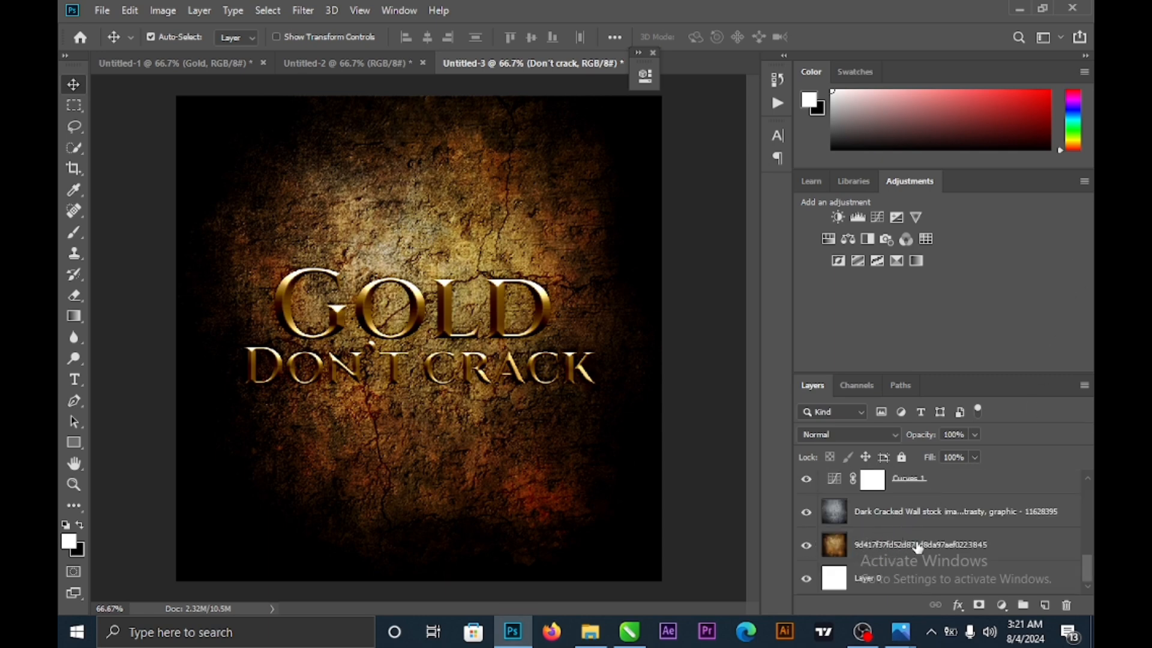
left_click(932, 555)
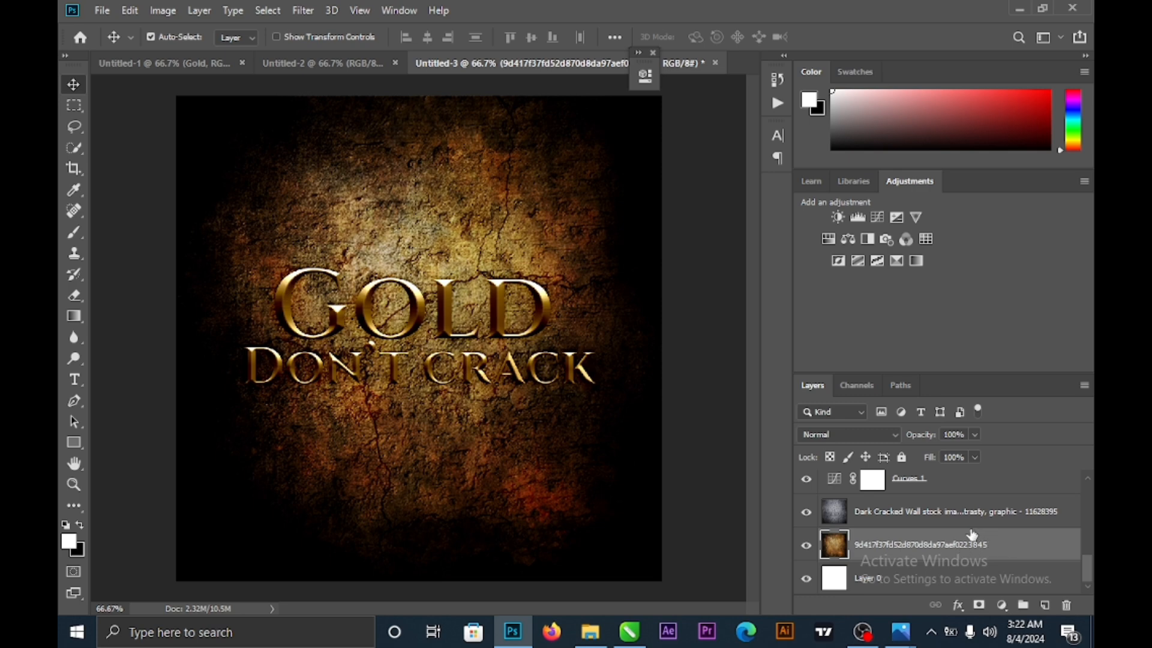
left_click(75, 235)
left_click(75, 235)
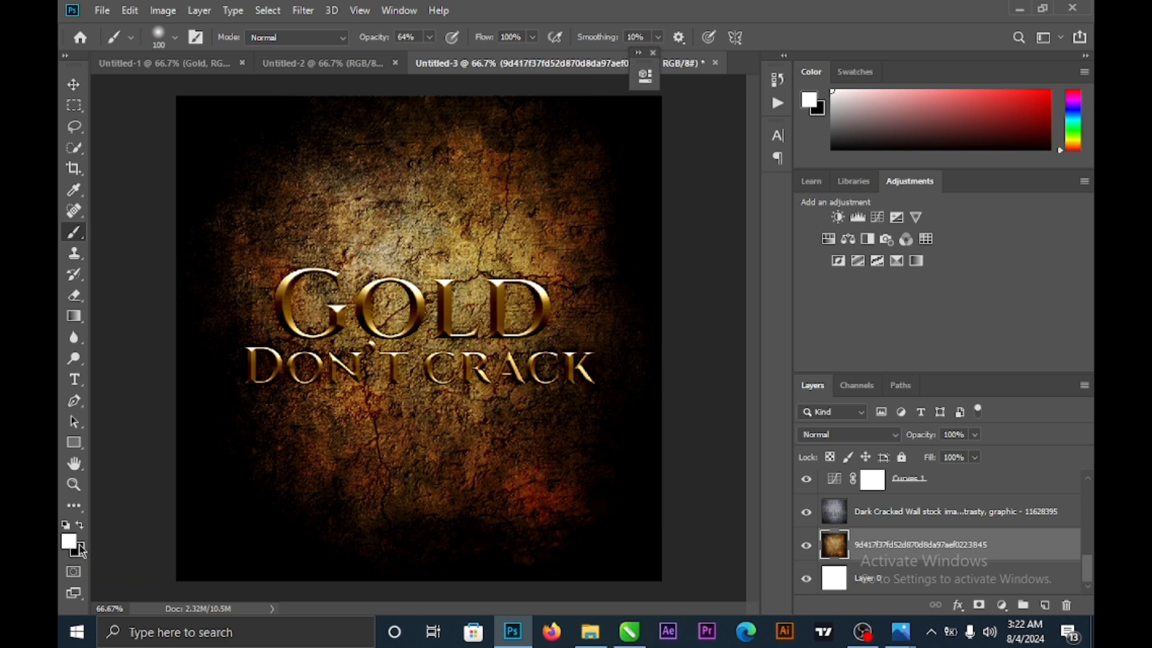
left_click(176, 39)
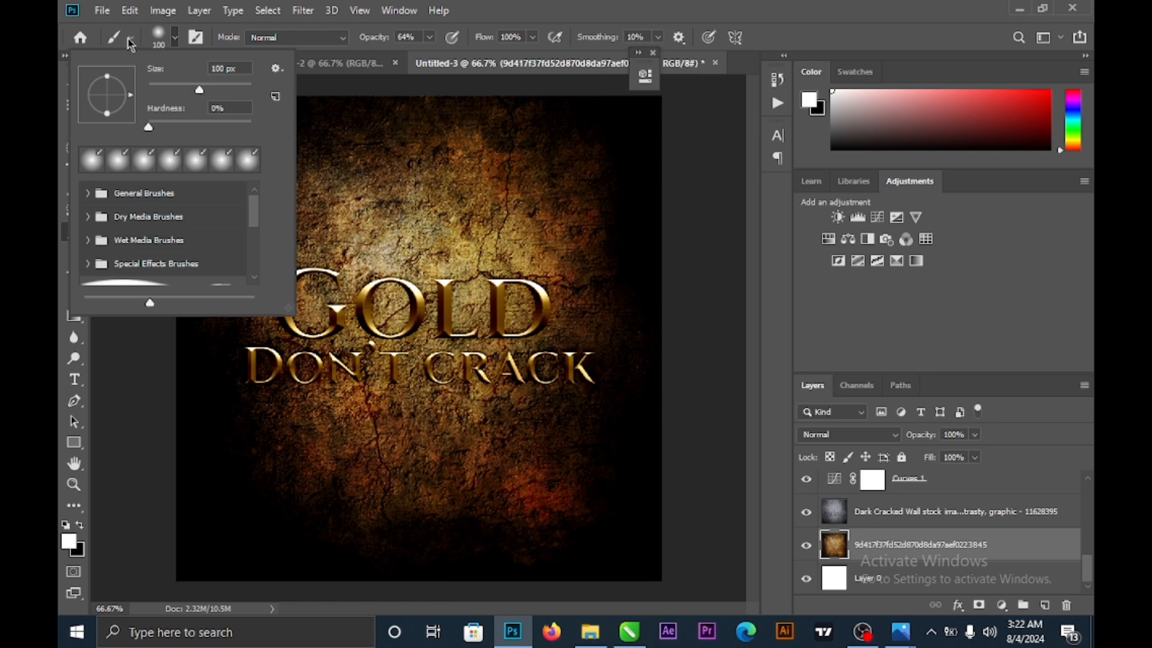
left_click(174, 37)
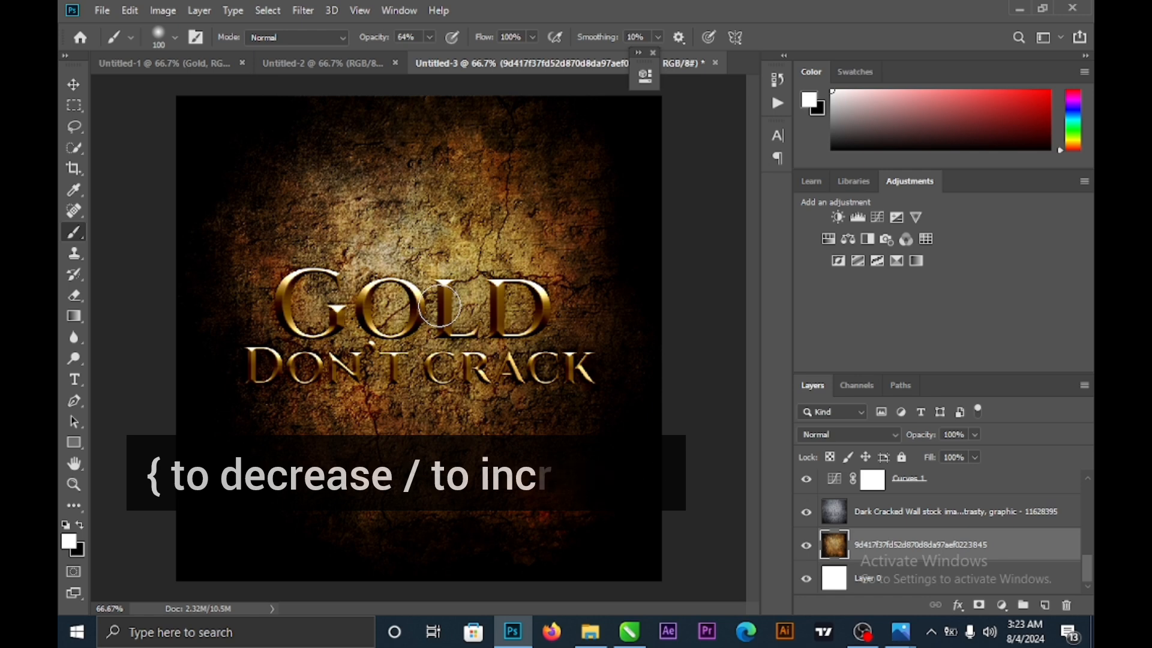
- Enlarge the brush to about 800 px and dab white once at the canvas centre
key("bracketright")
key("bracketright")
key("bracketright")
key("bracketright")
key("bracketright")
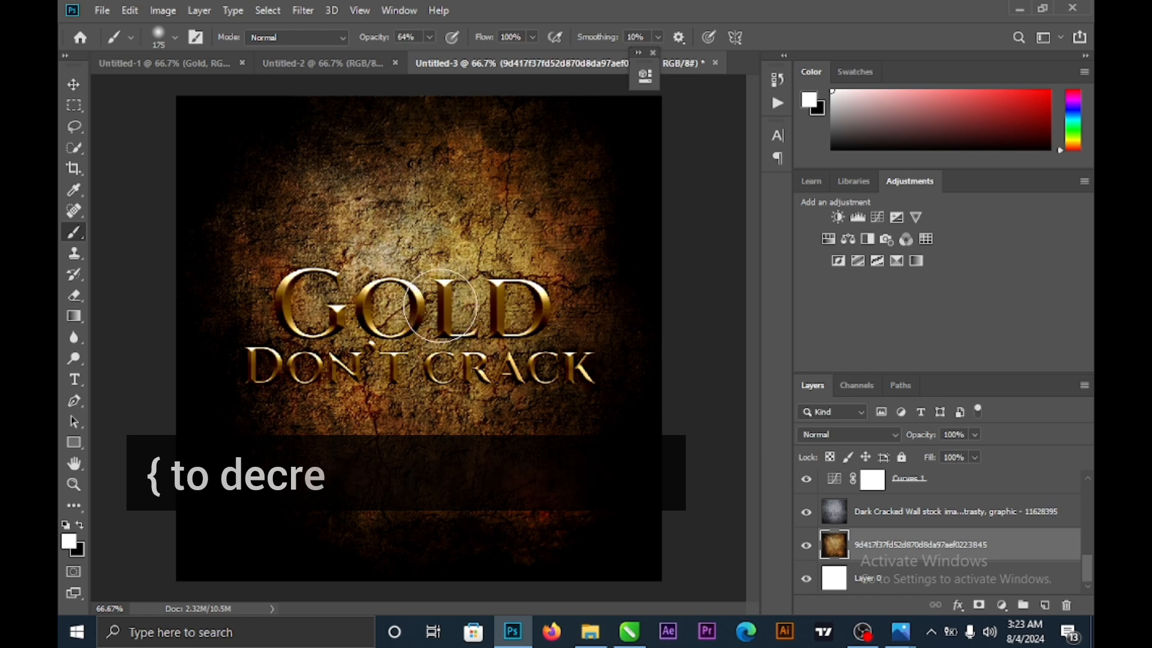
key("bracketright")
key("bracketright")
key("bracketright")
key("bracketright")
key("bracketright")
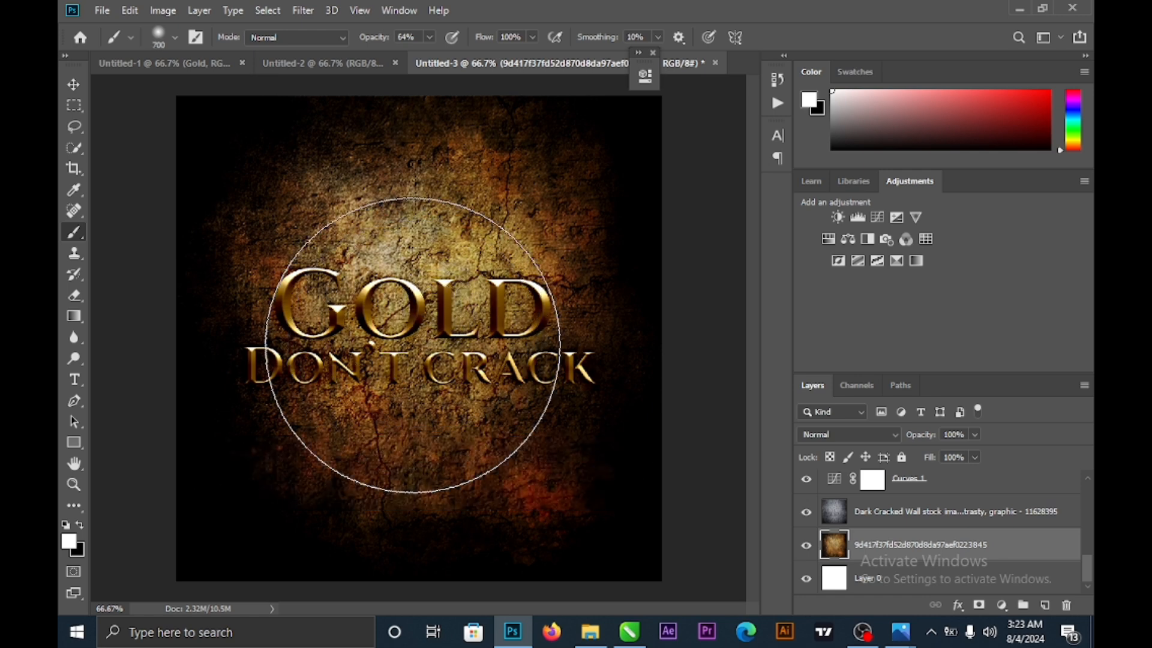
key("bracketright")
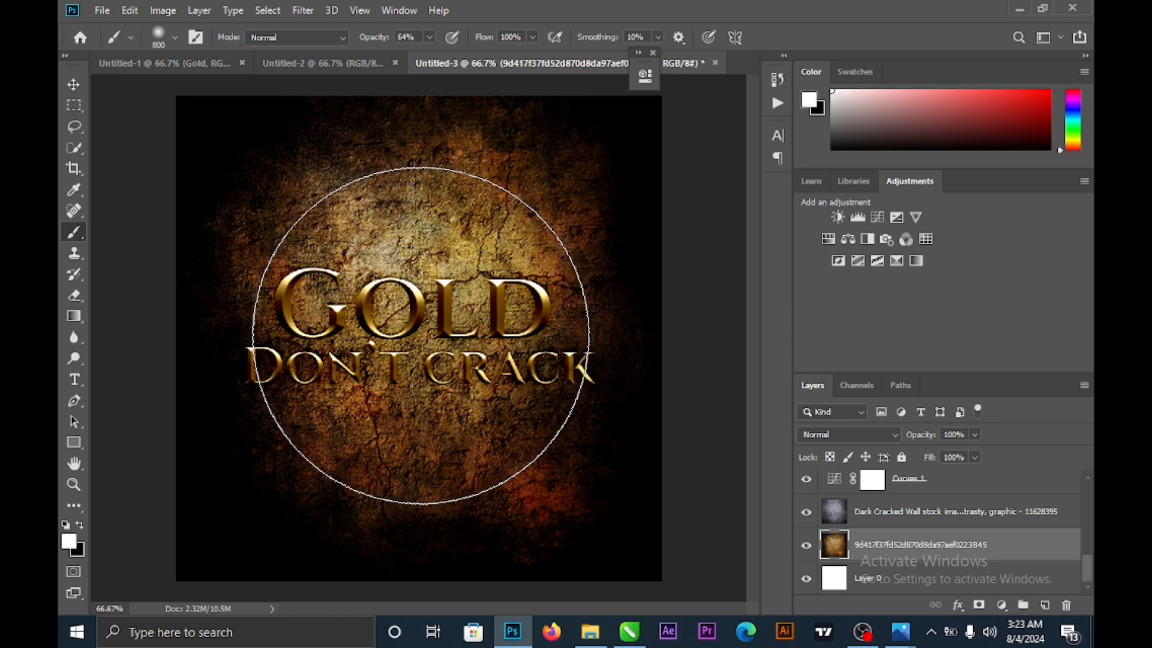
left_click(420, 336)
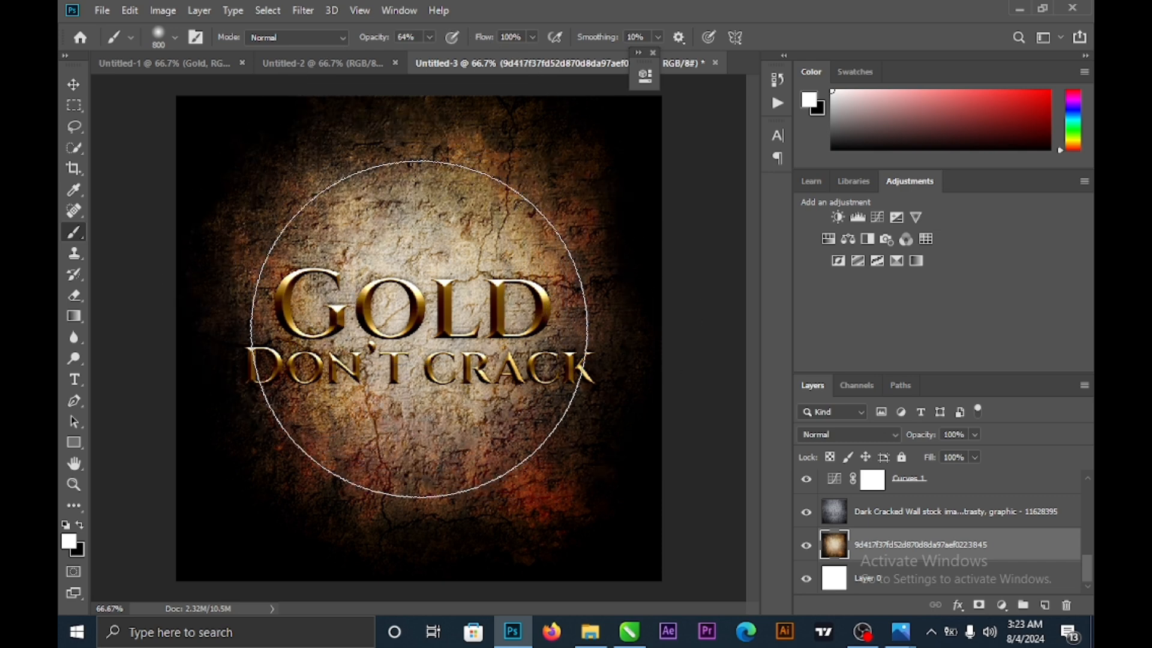
left_click(73, 85)
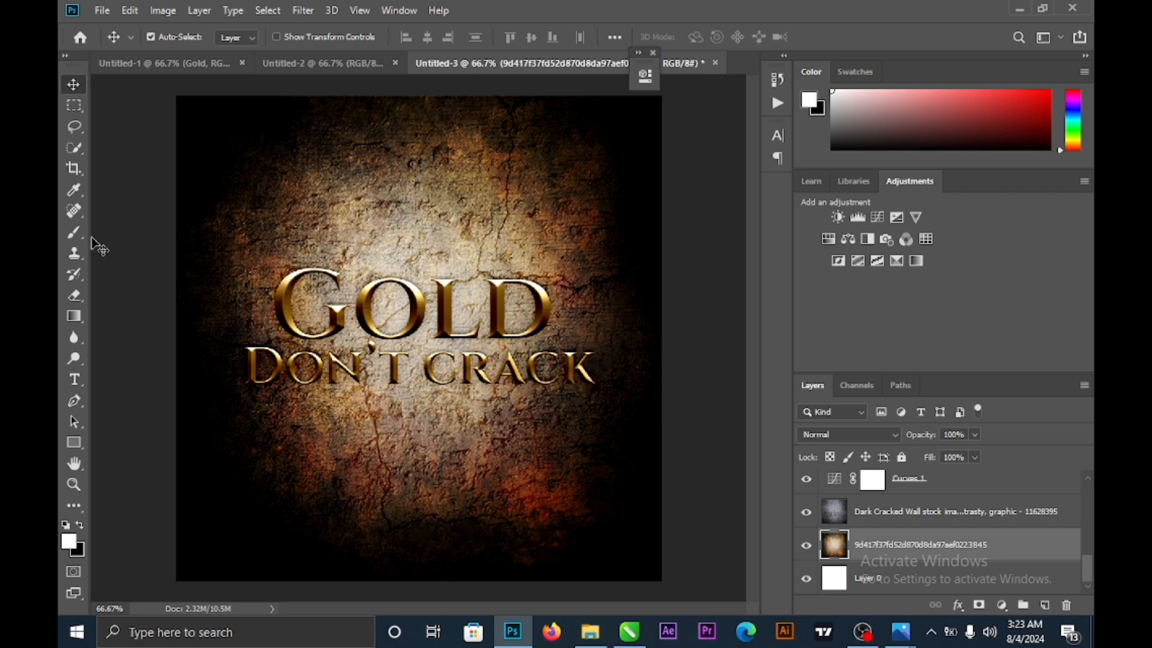
- Add a text line below the headline reading "DON'T CRACK UNDER PRESSURE" in place of the placeholder
left_click(74, 380)
left_click(280, 437)
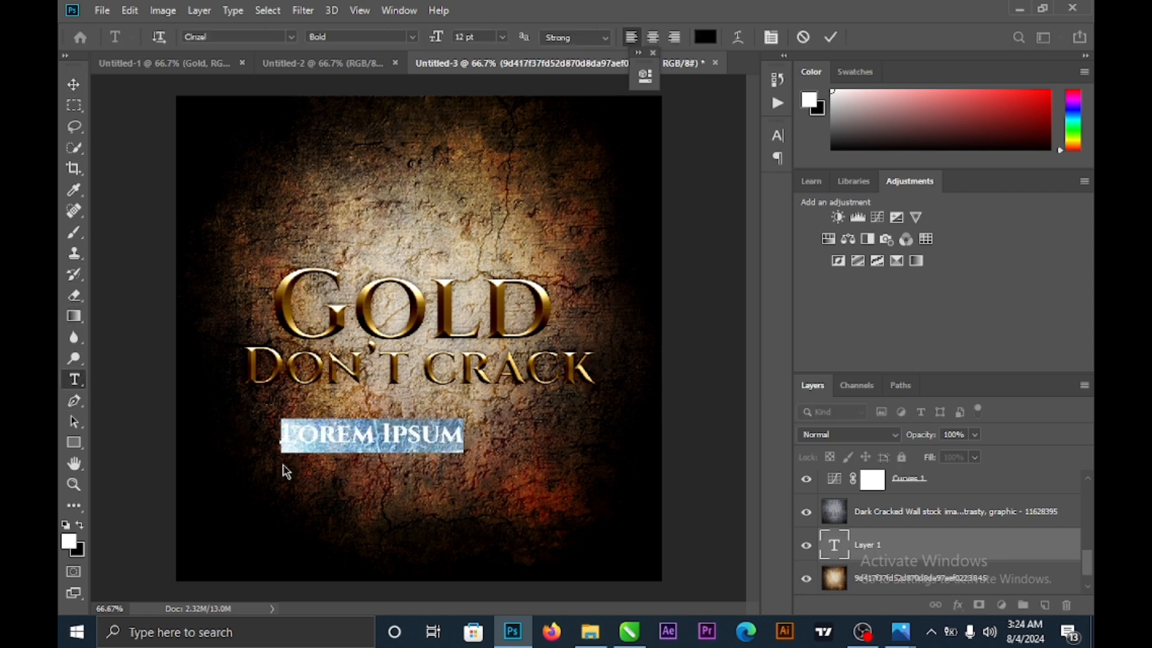
key("BackSpace")
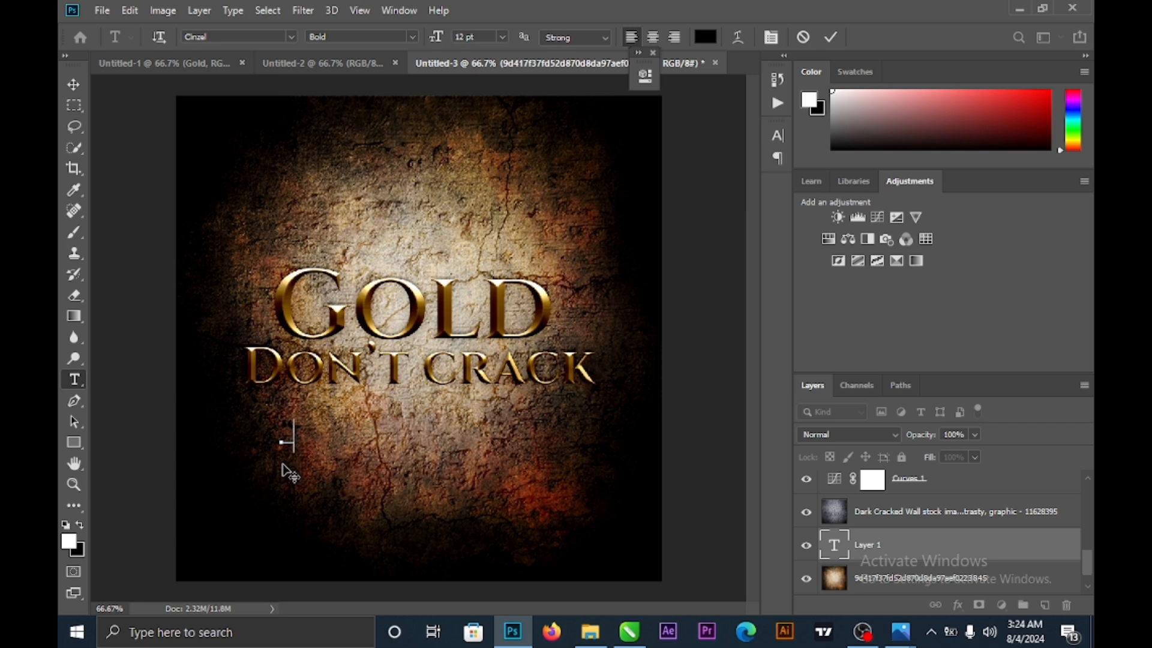
type("3D")
type("ON'T")
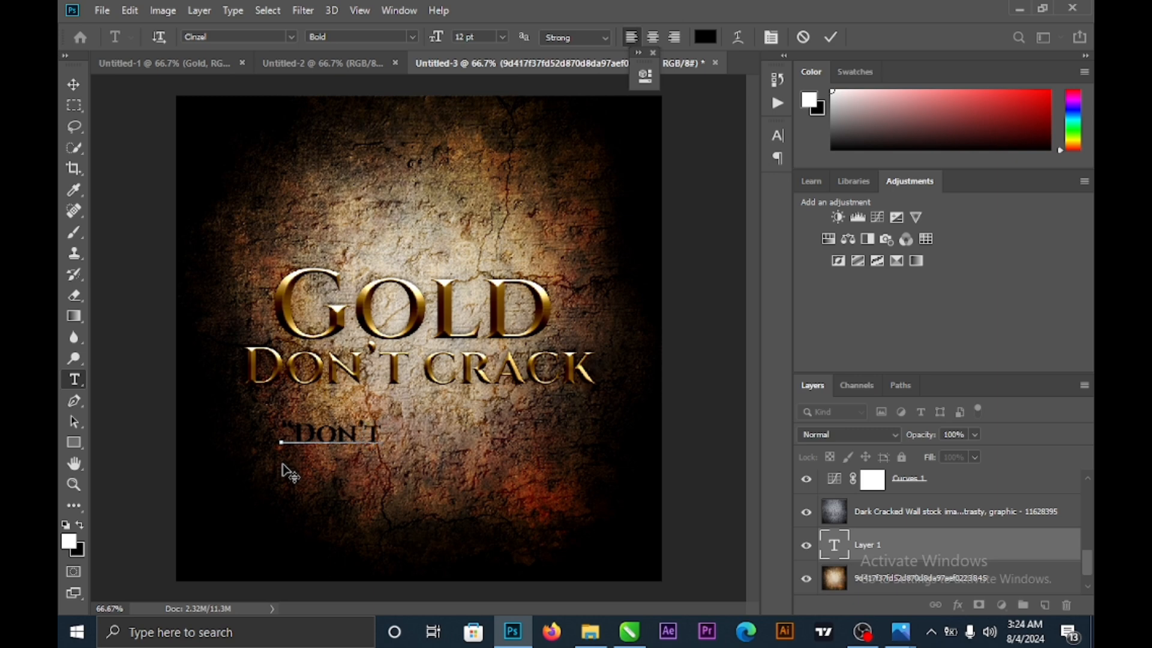
type("CRACK")
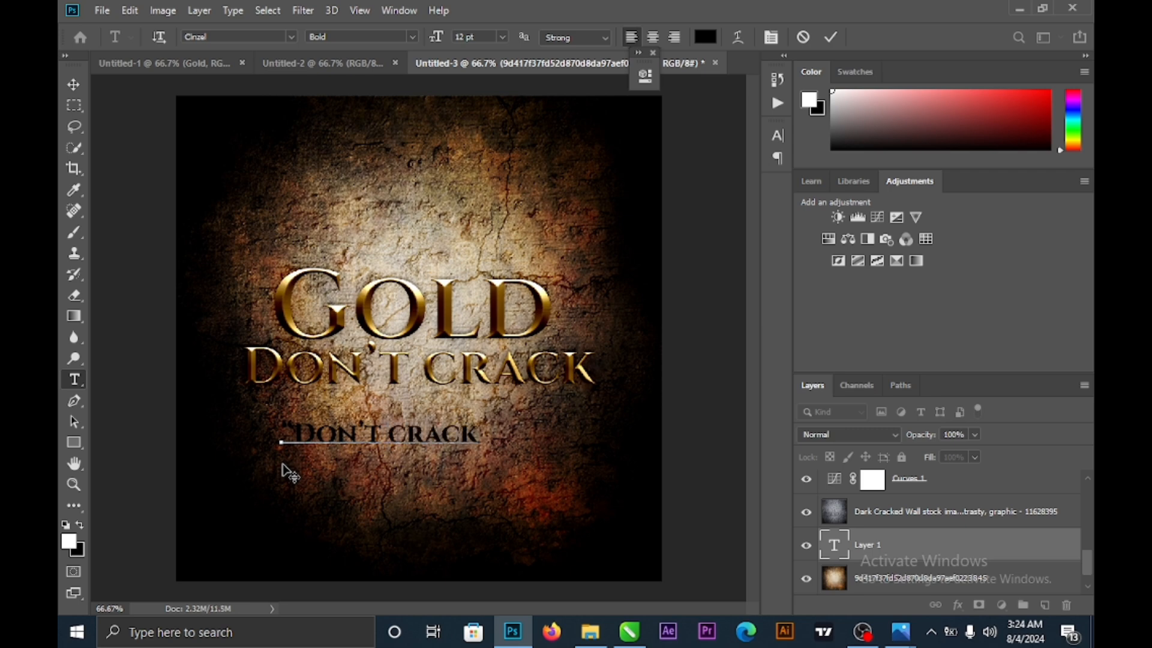
type(" UND")
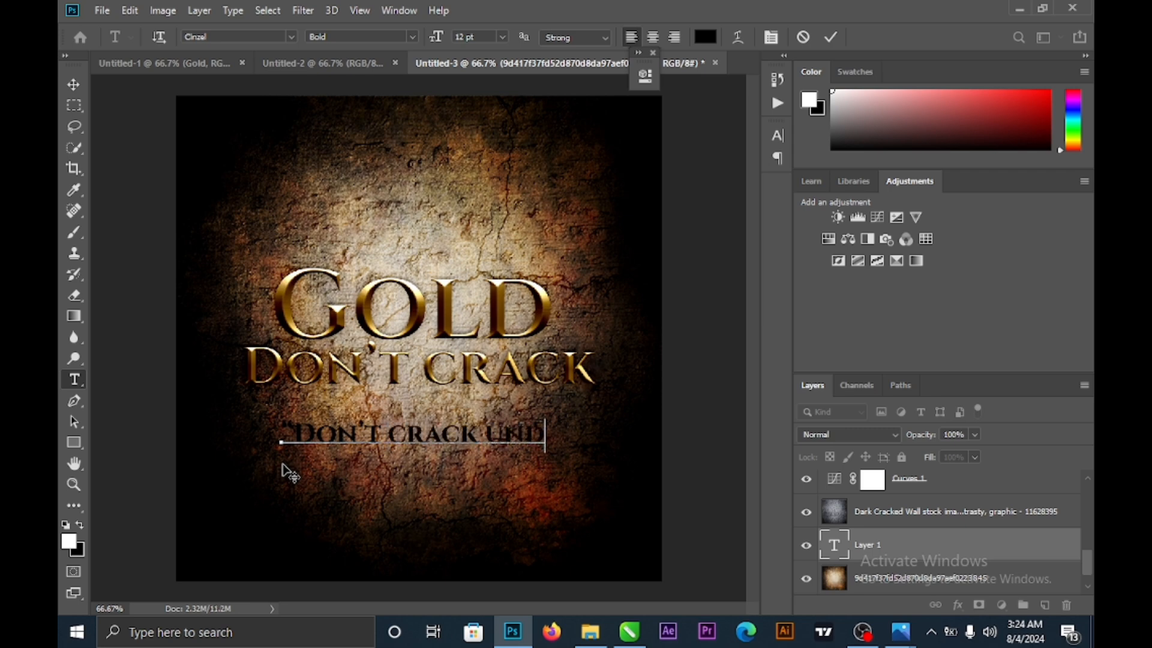
type("ER PRE")
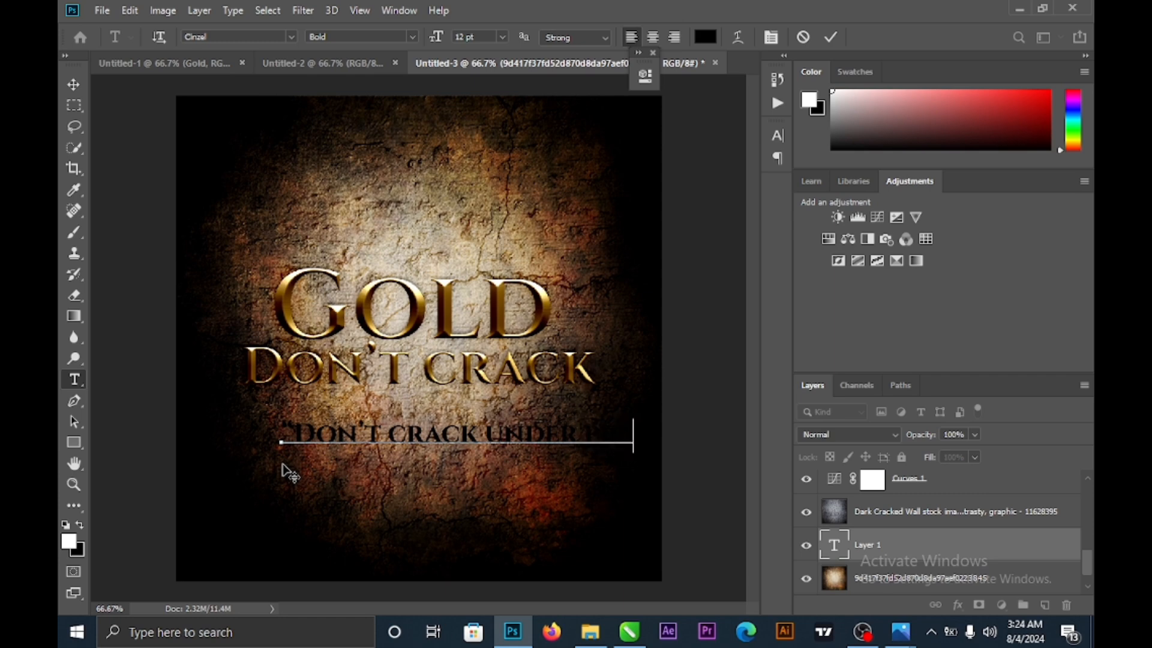
type("SSURE")
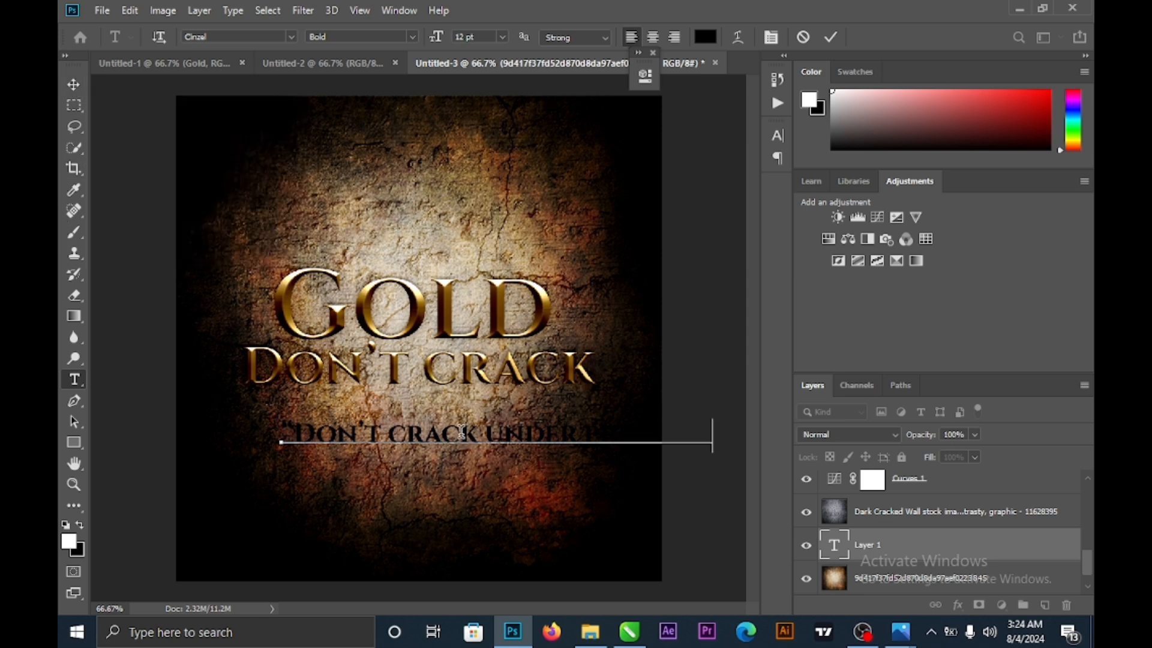
- Set the whole tagline to Times New Roman Bold Italic and commit it
key("ctrl+a")
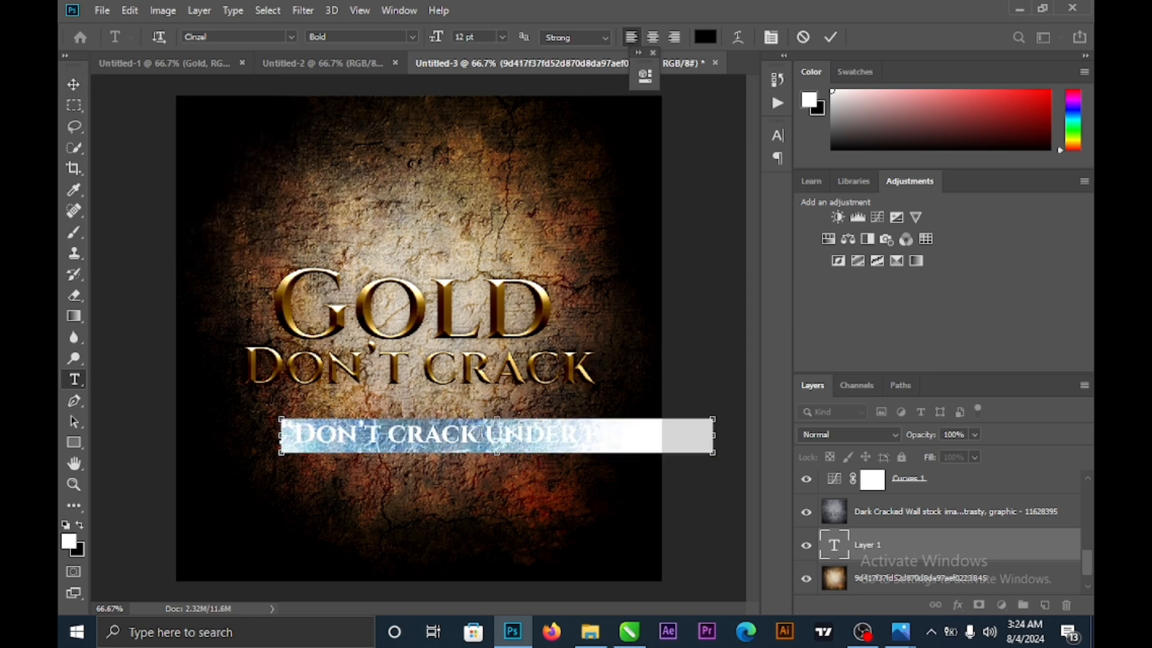
left_click(293, 37)
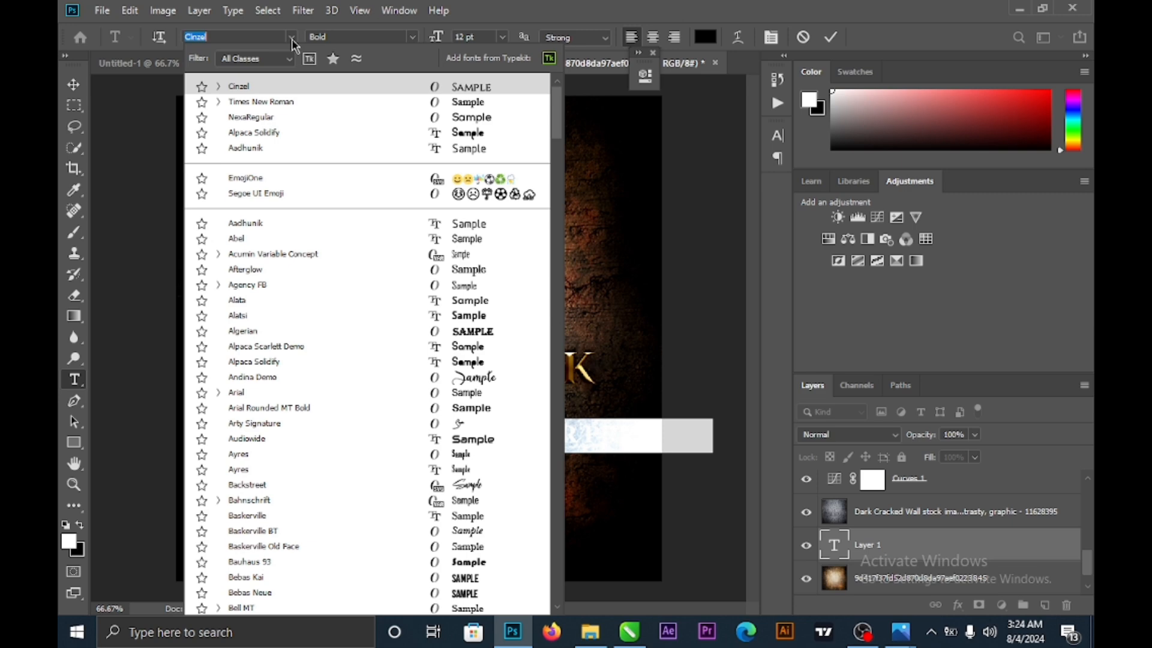
left_click(268, 103)
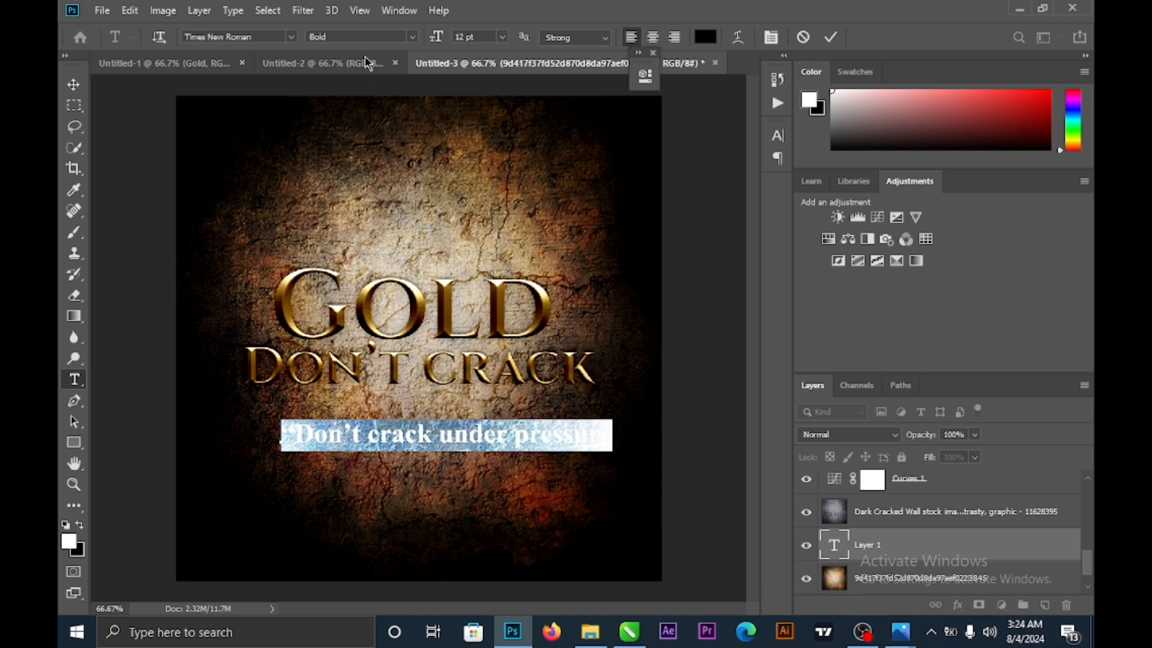
left_click(414, 38)
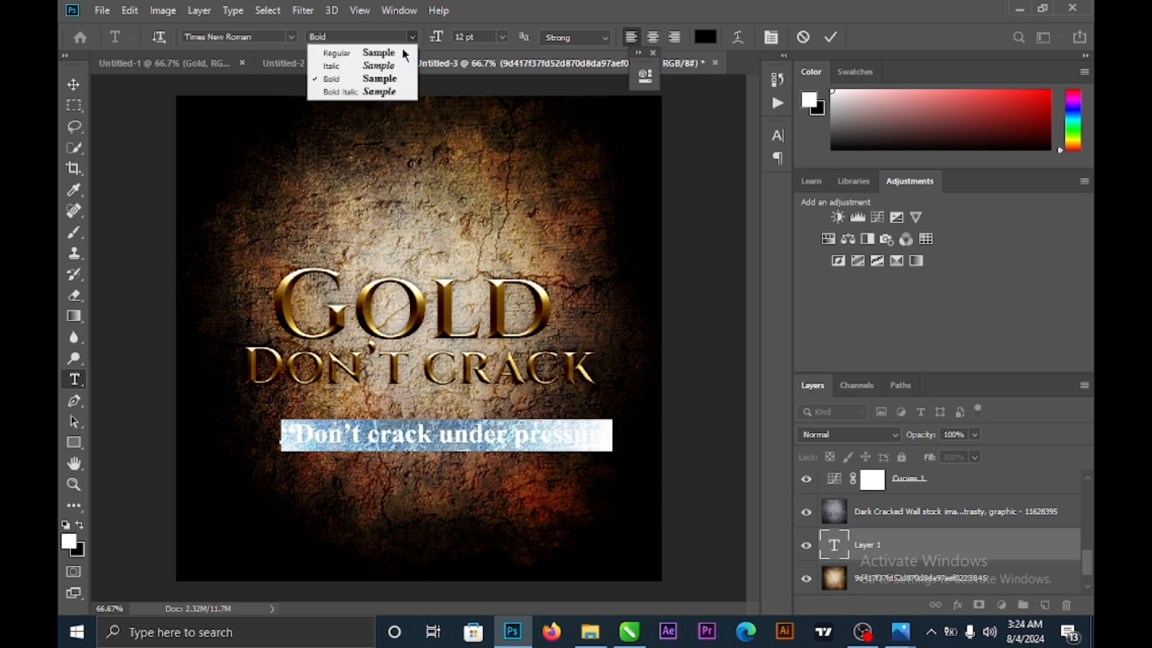
left_click(384, 92)
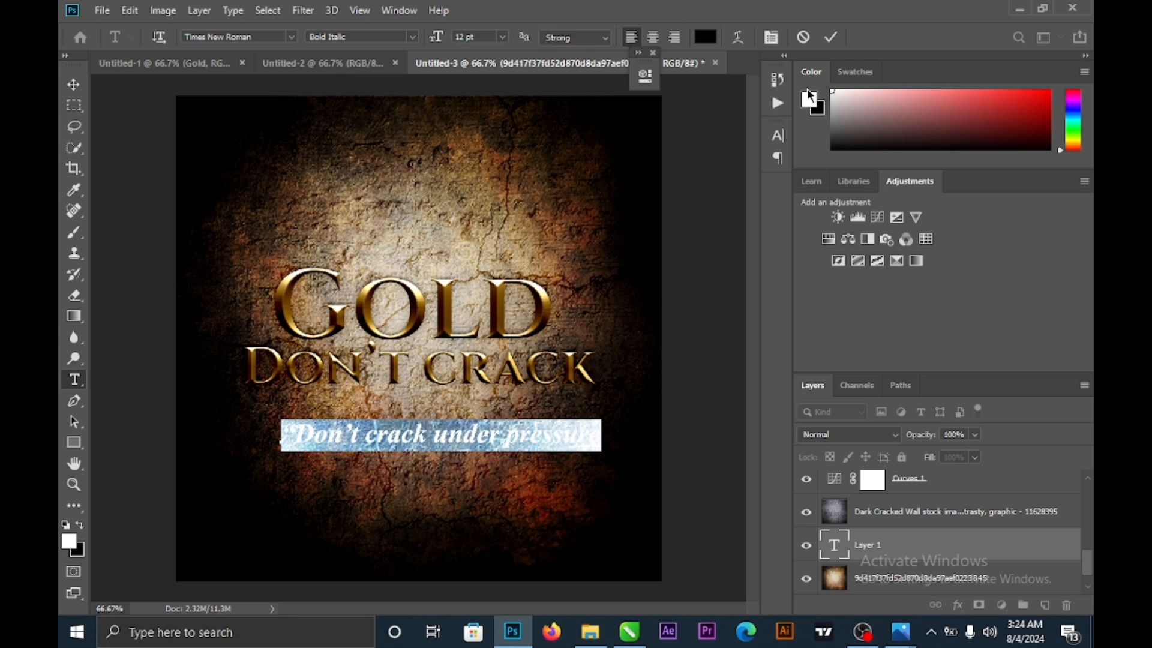
left_click(74, 84)
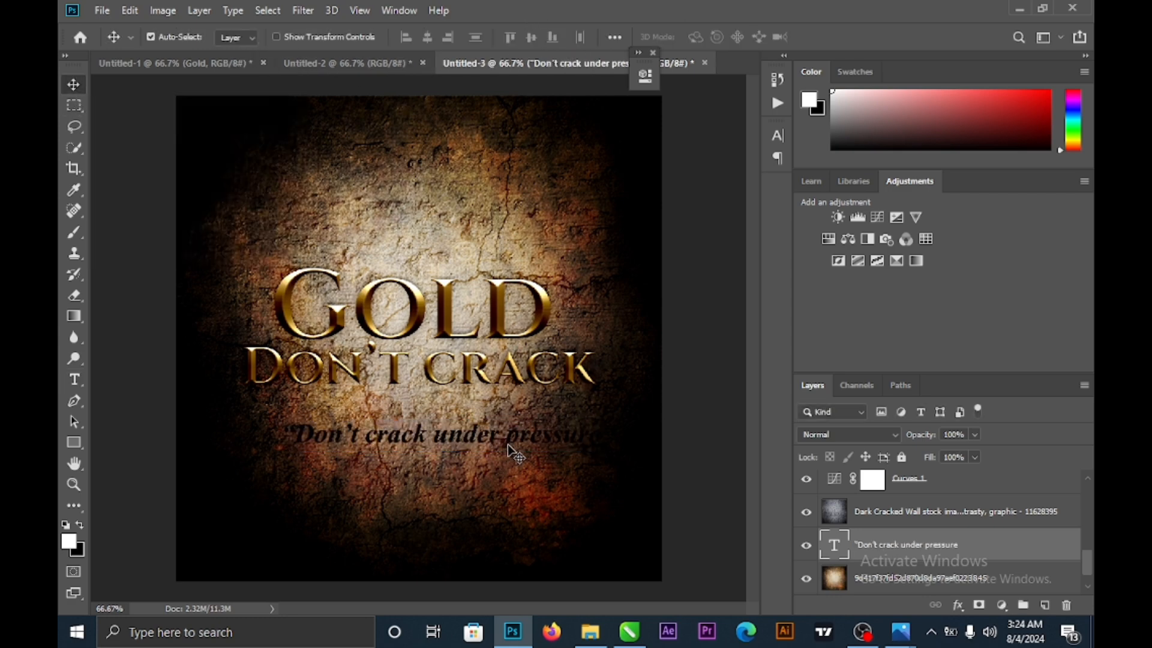
- Scale the tagline to about 81% and move it up closer to DON'T CRACK
left_click_drag(509, 451, 524, 449)
key("ctrl+t")
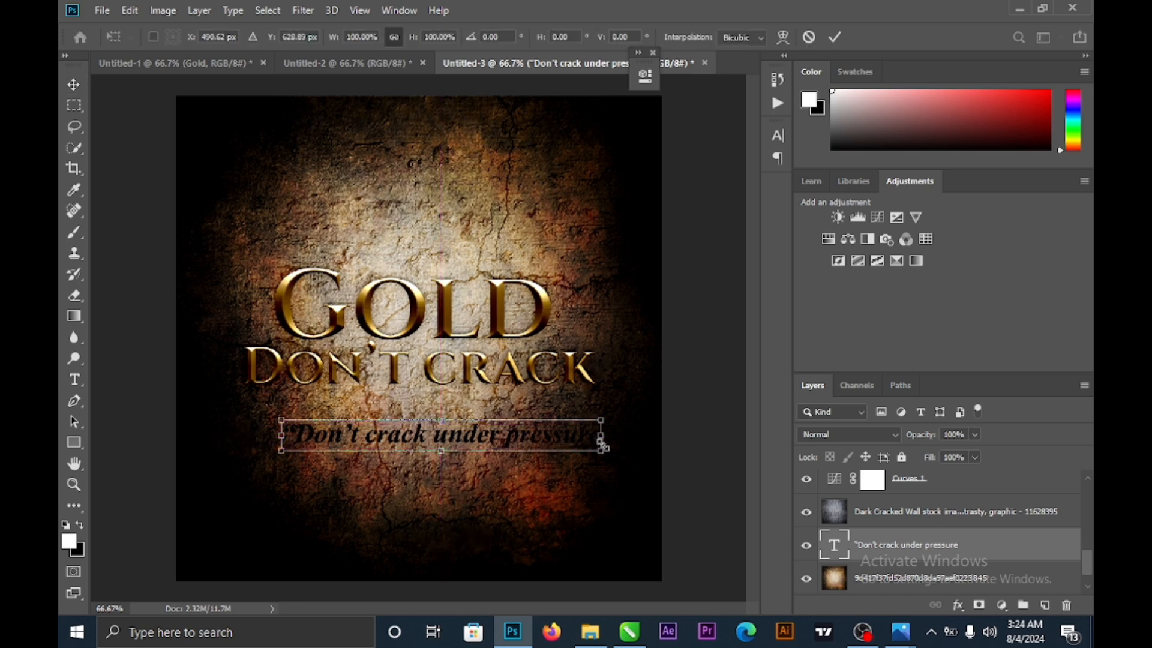
left_click_drag(600, 451, 537, 466)
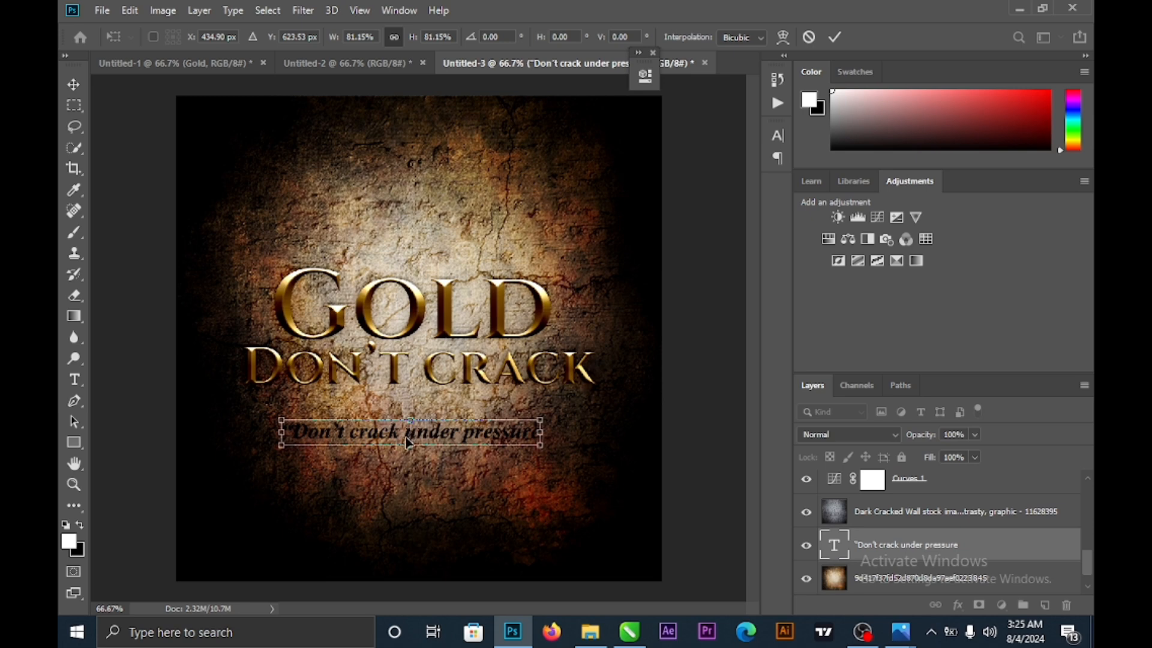
left_click_drag(408, 443, 411, 432)
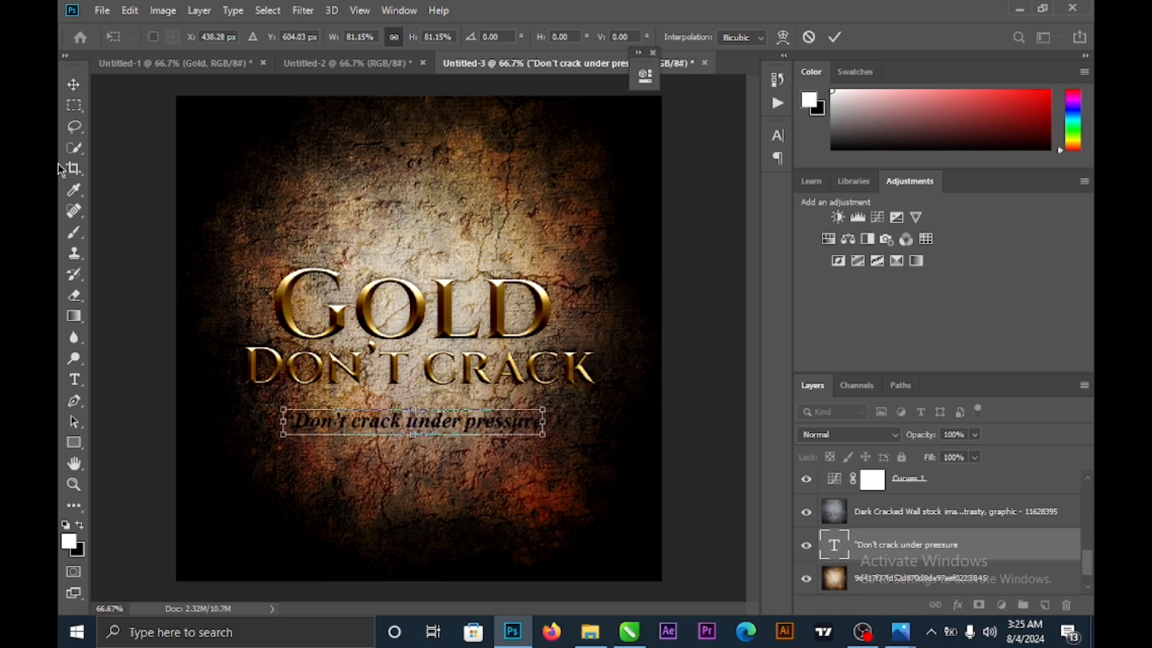
- Commit the tagline's transform and finish the stray text edits beside it
left_click(74, 379)
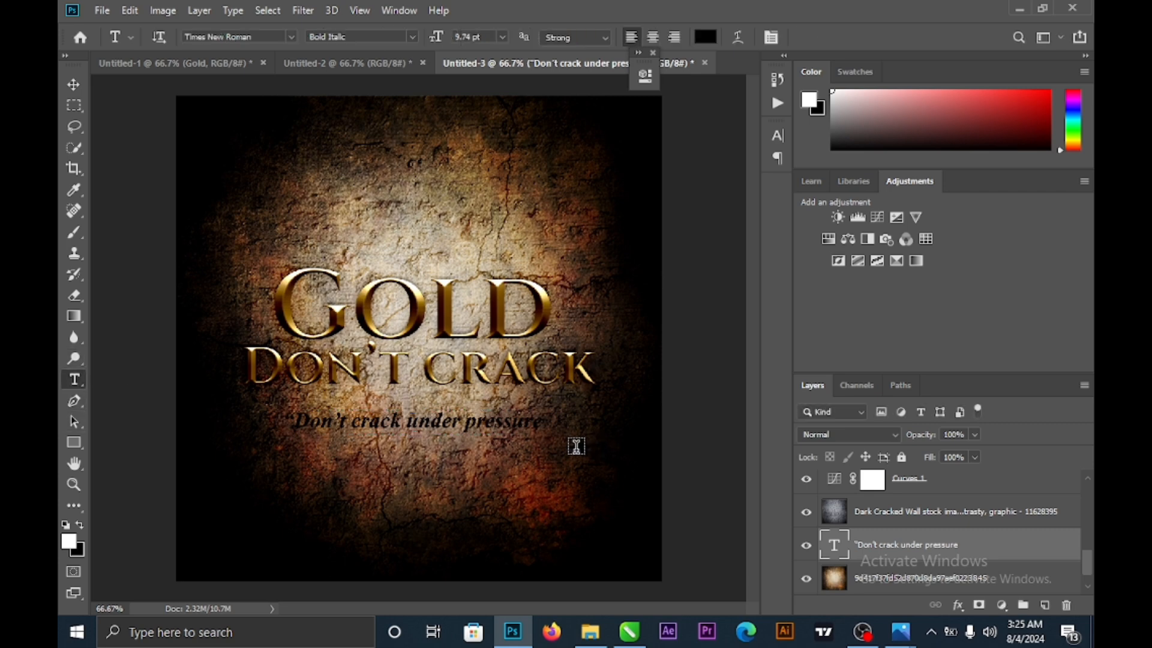
left_click(543, 432)
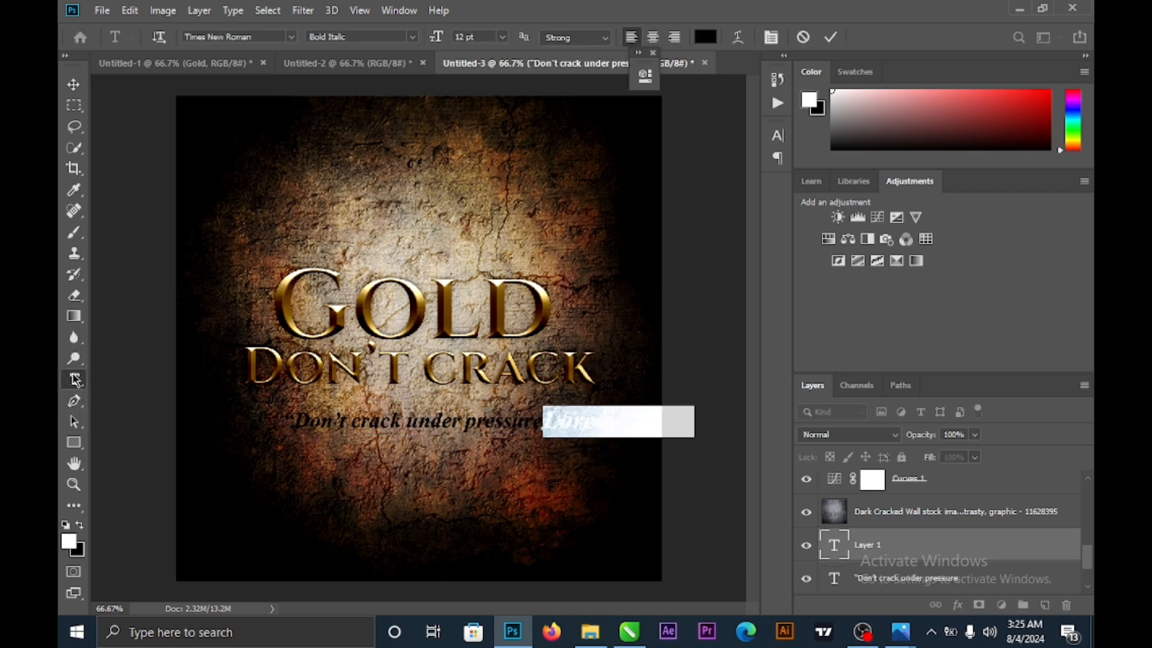
left_click(372, 431)
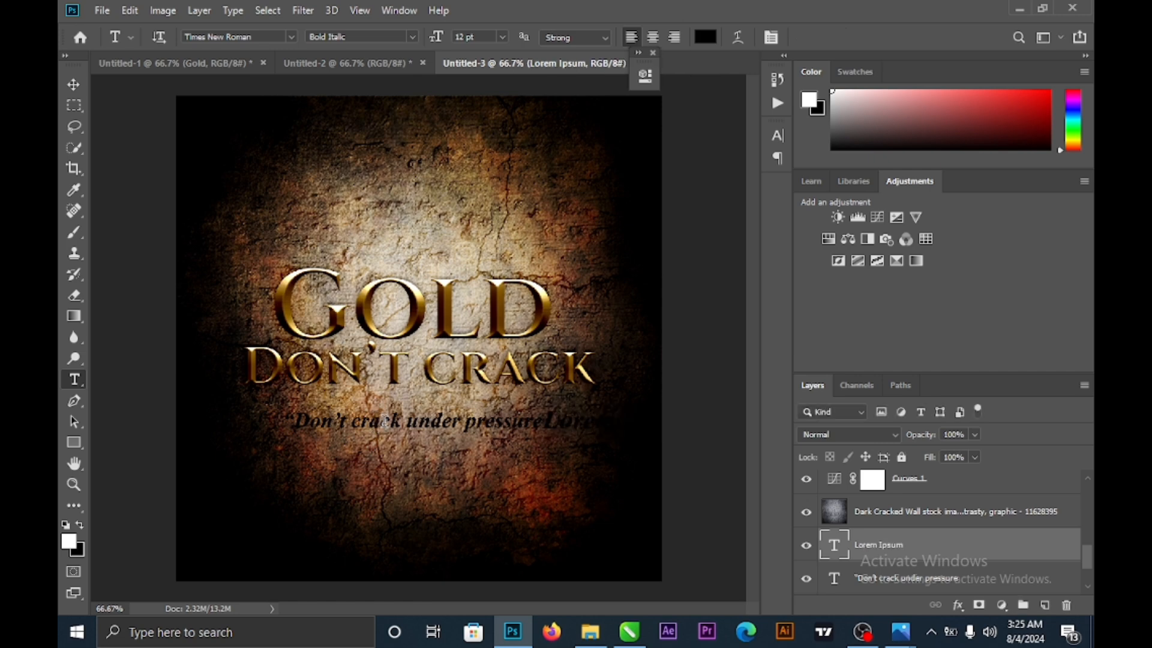
left_click(540, 427)
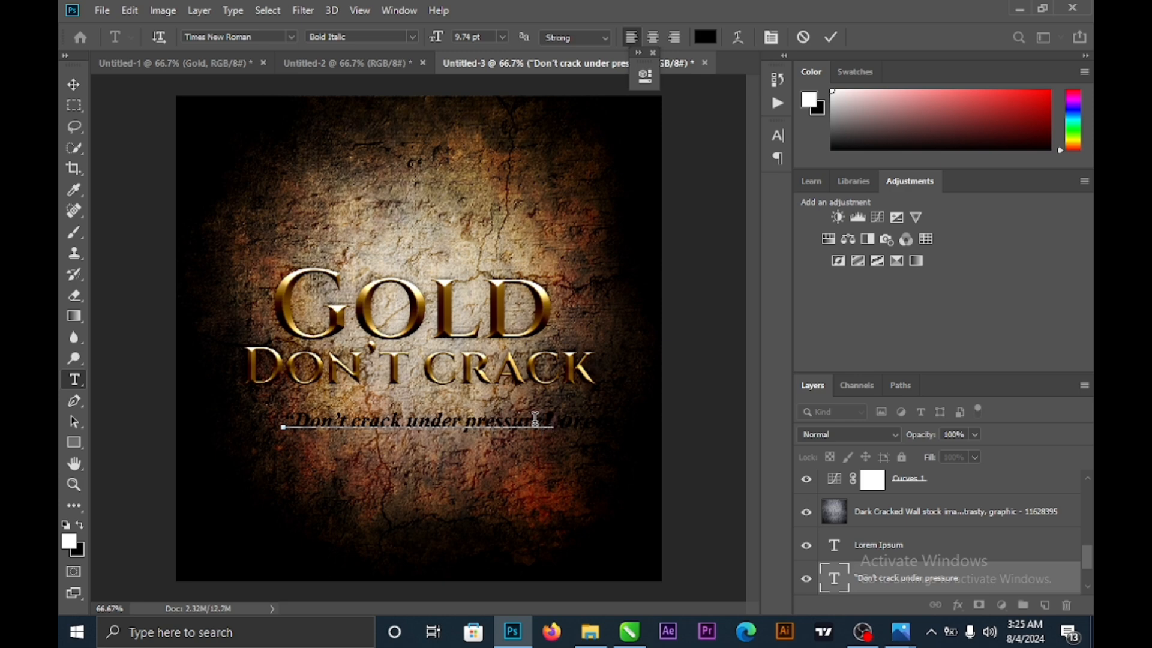
left_click(74, 84)
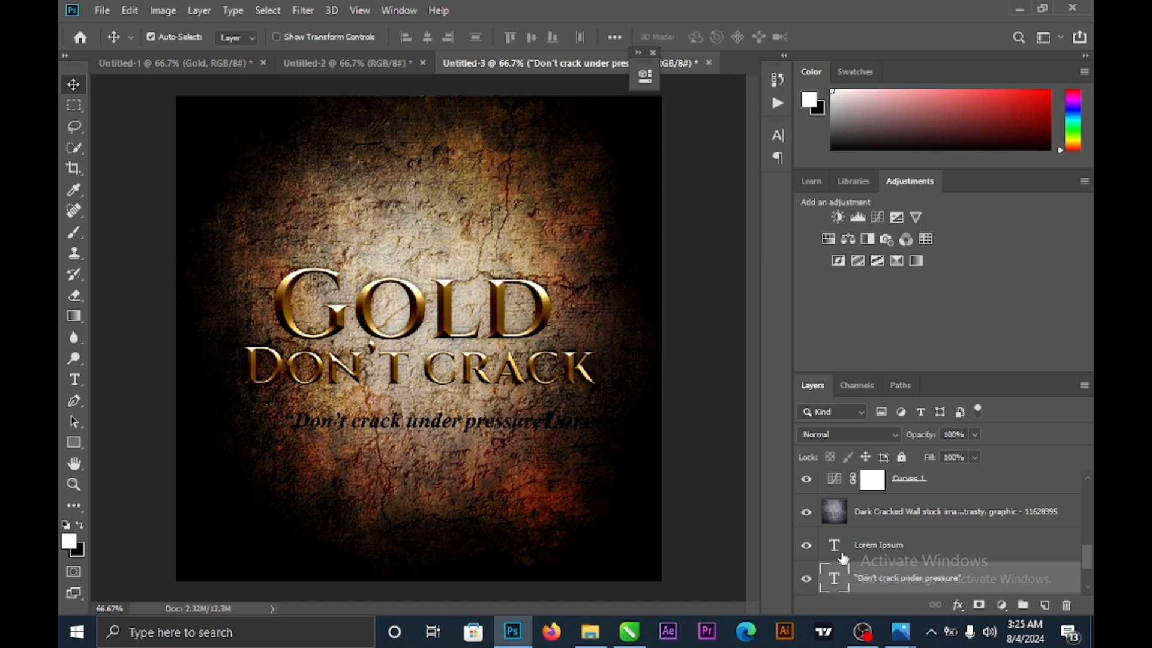
- Remove the accidental Lorem Ipsum placeholder layer from the Layers panel
left_click(918, 546)
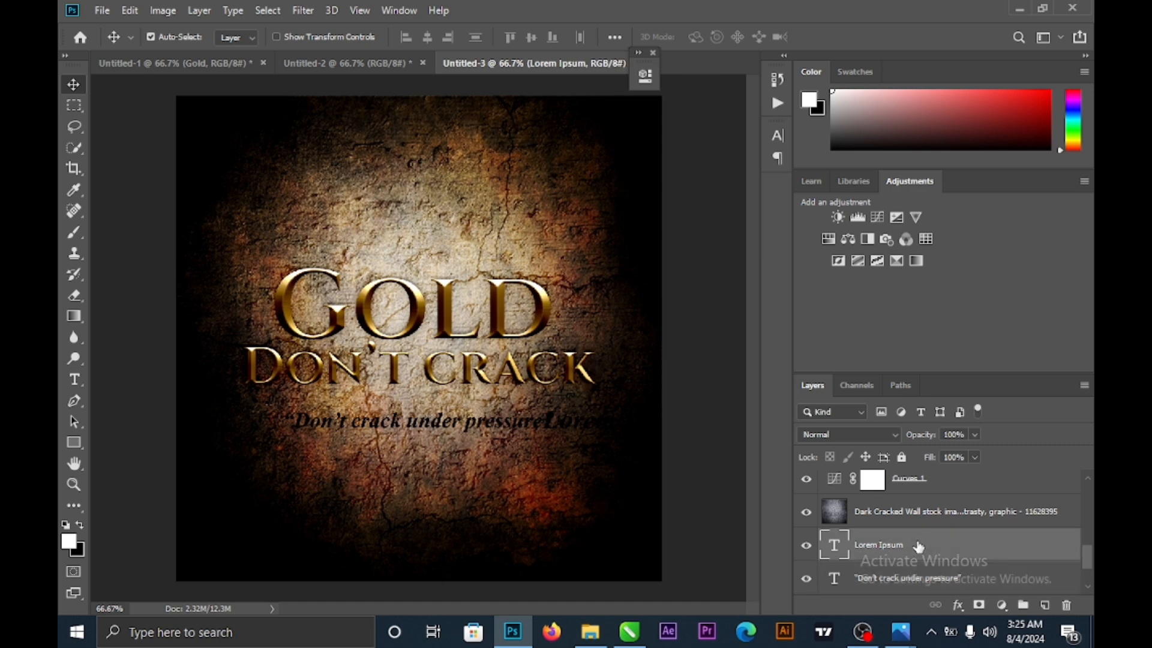
key("Delete")
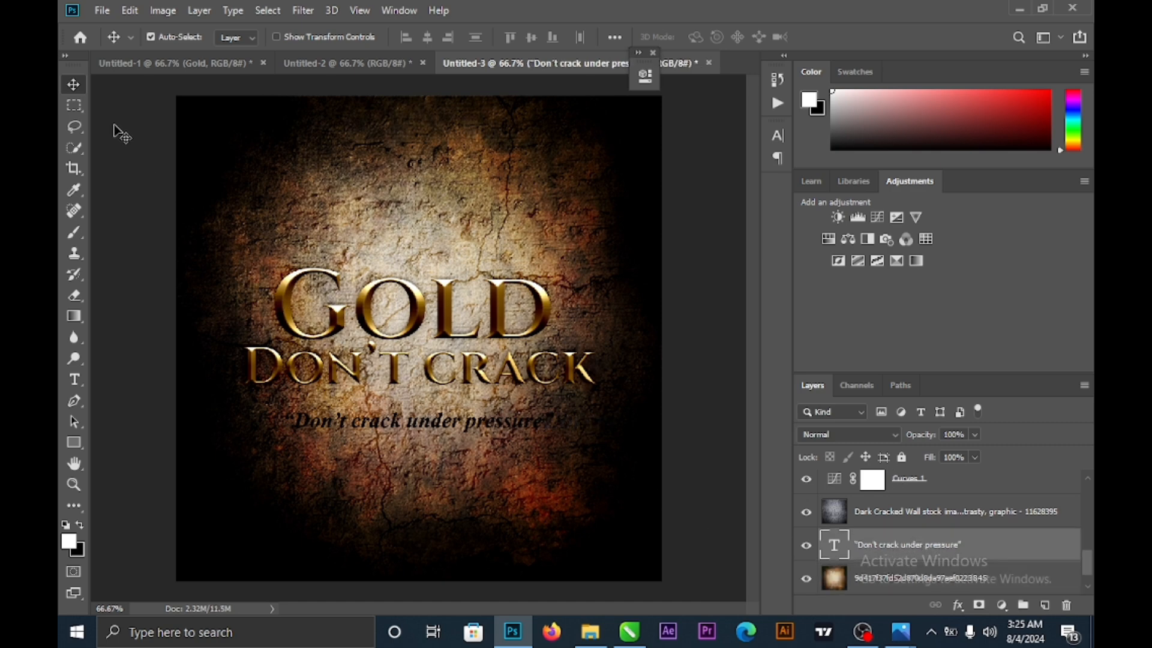
key("shift+alt+o")
key("ctrl+z")
key("ctrl+z")
key("ctrl+z")
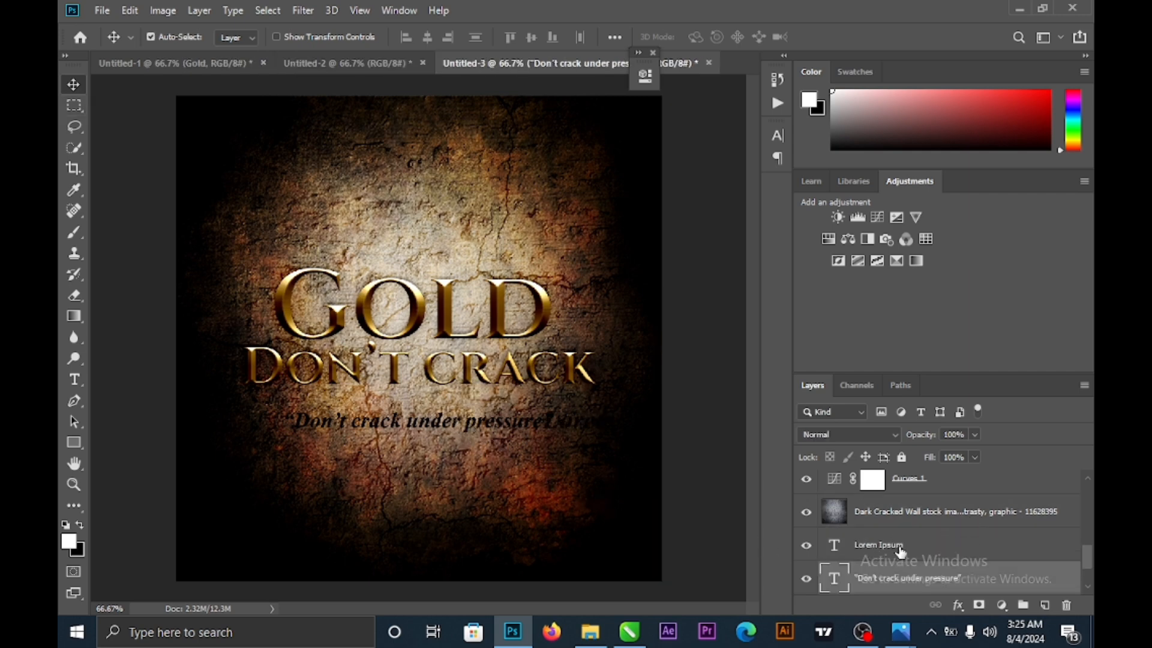
left_click_drag(899, 549, 891, 499)
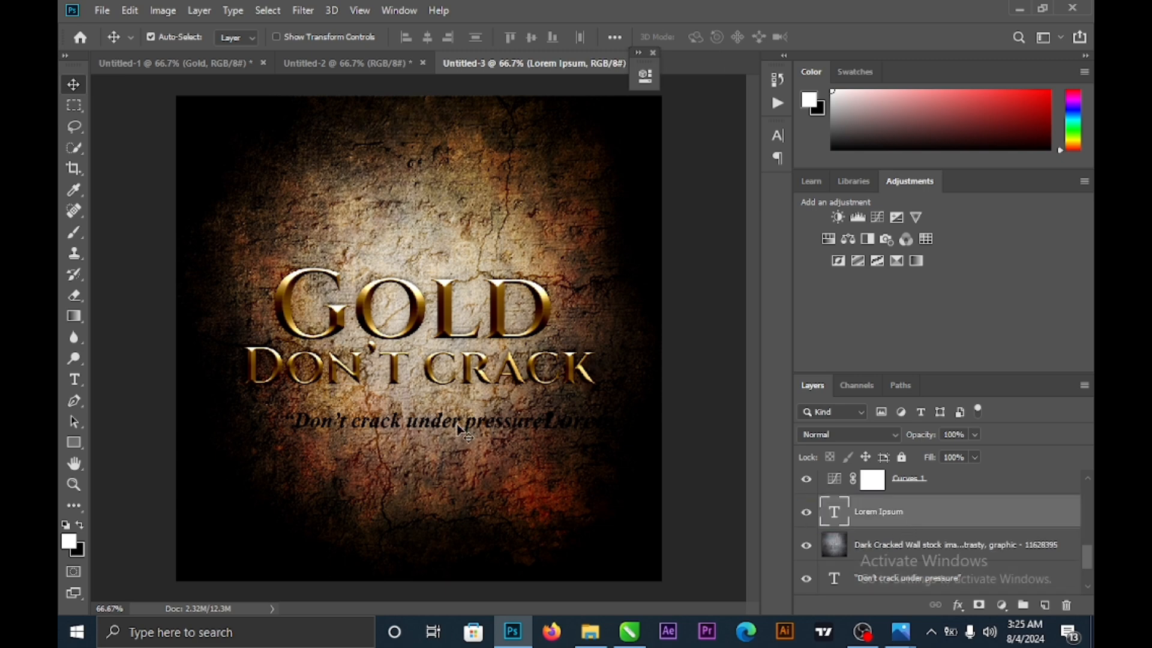
left_click(408, 424)
left_click_drag(408, 422, 445, 436)
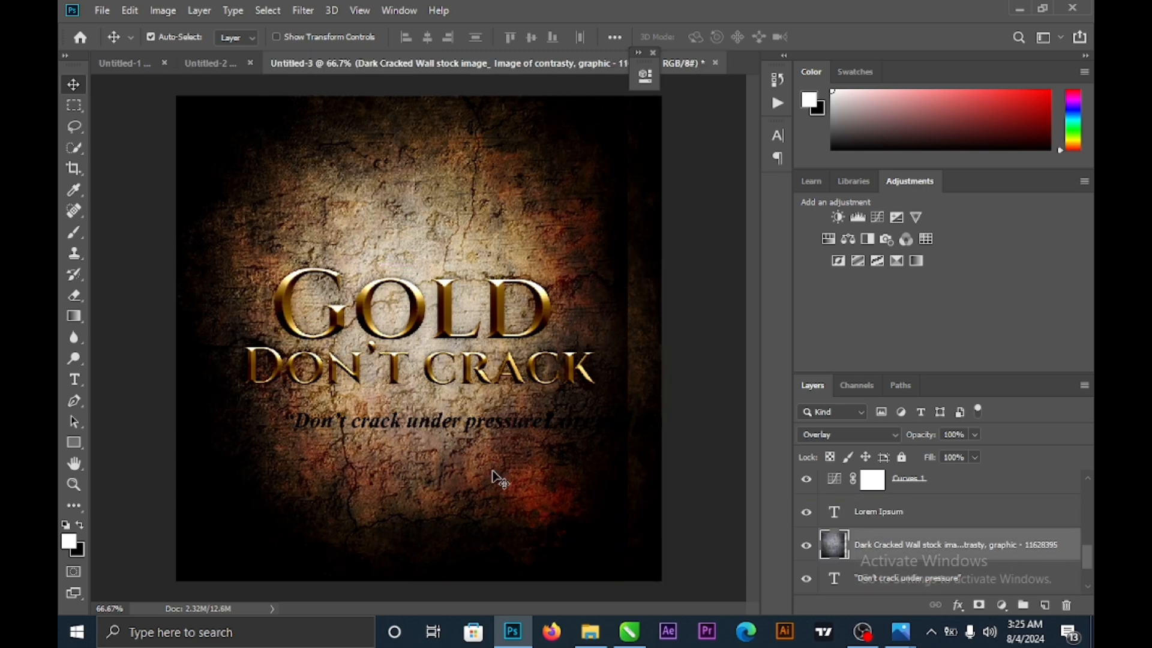
left_click_drag(496, 476, 540, 491)
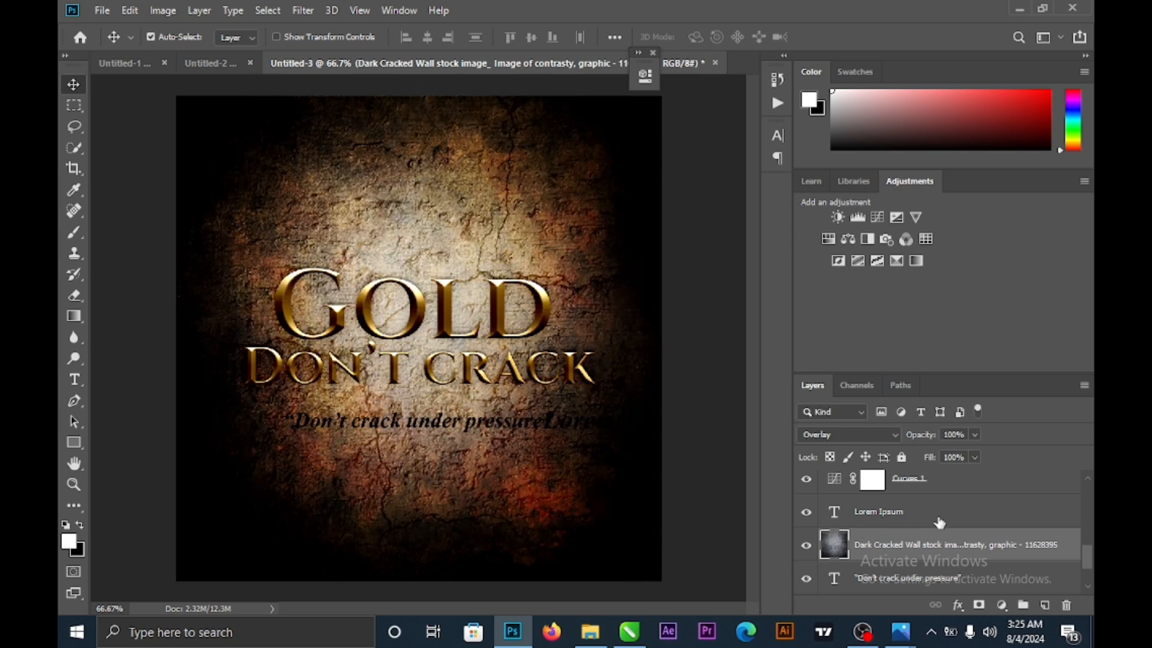
left_click(903, 516)
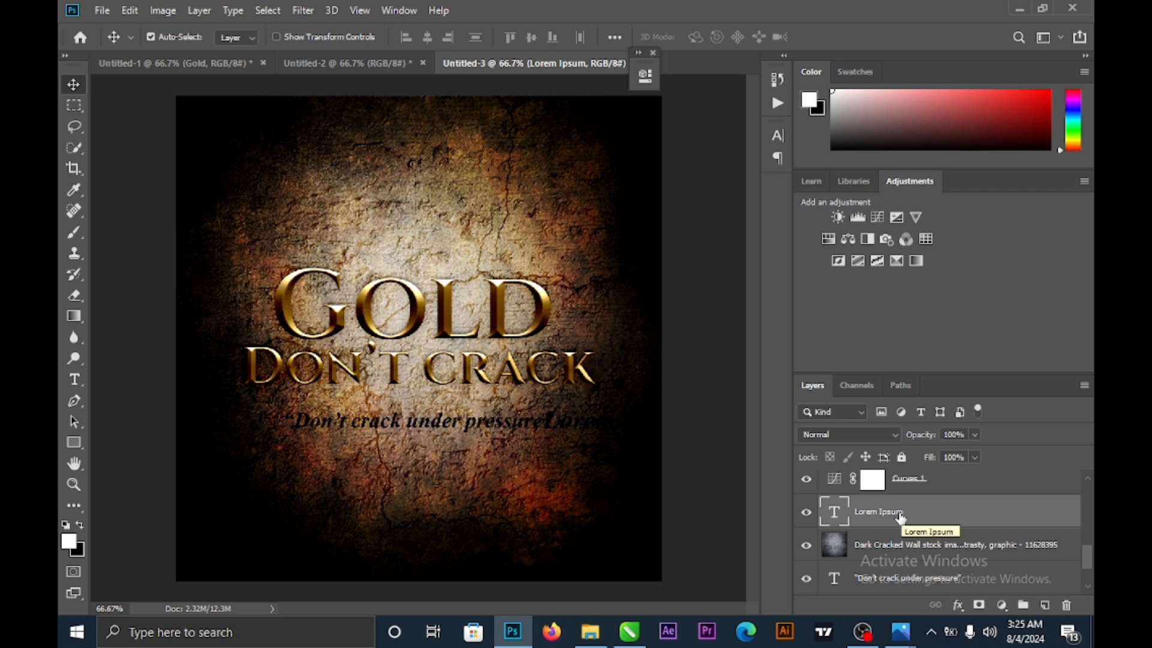
key("Delete")
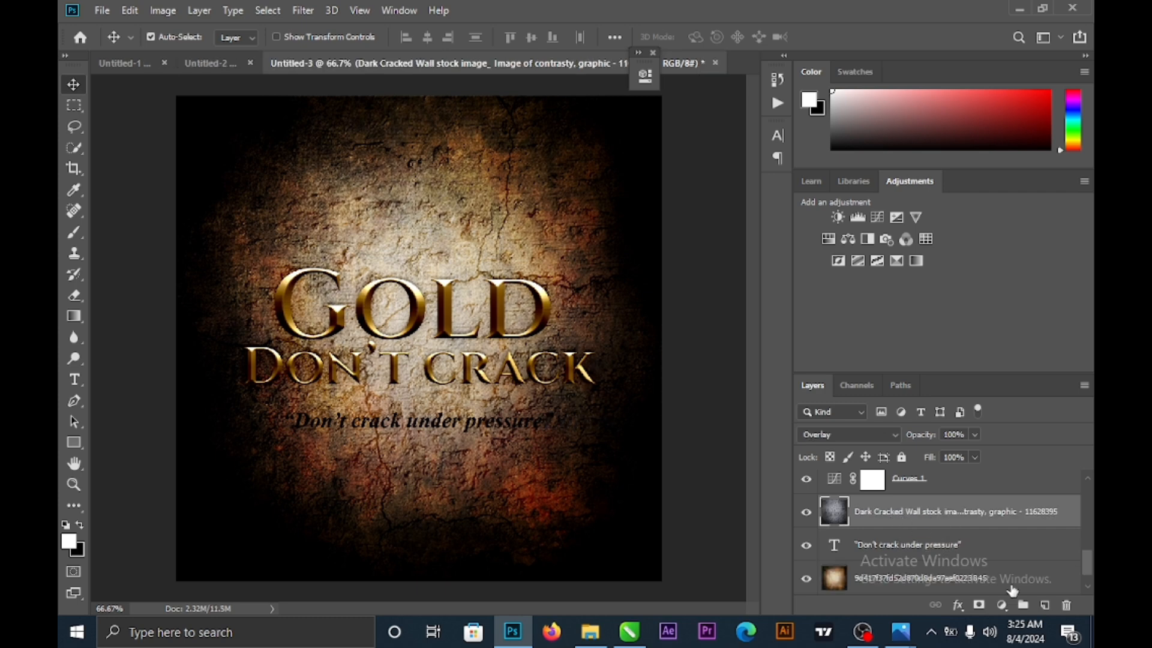
- Move the tagline layer above Dark Cracked Wall, shrink it slightly and recentre it under DON'T CRACK
left_click(921, 553)
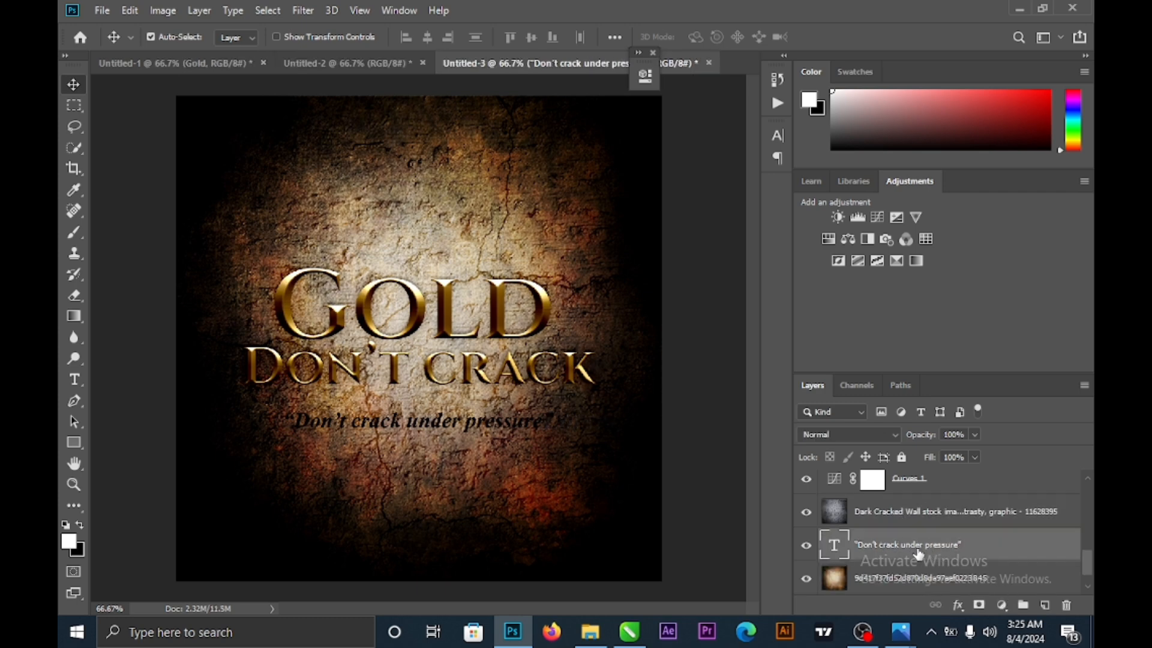
left_click_drag(919, 551, 908, 507)
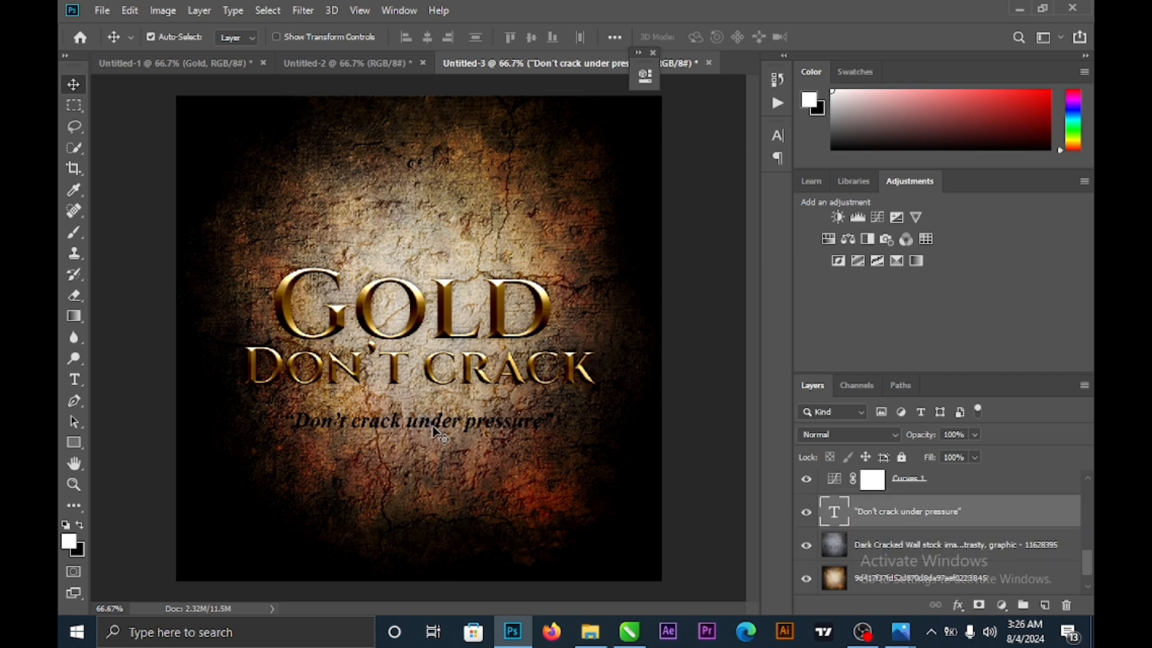
left_click_drag(433, 430, 421, 420)
key("ctrl")
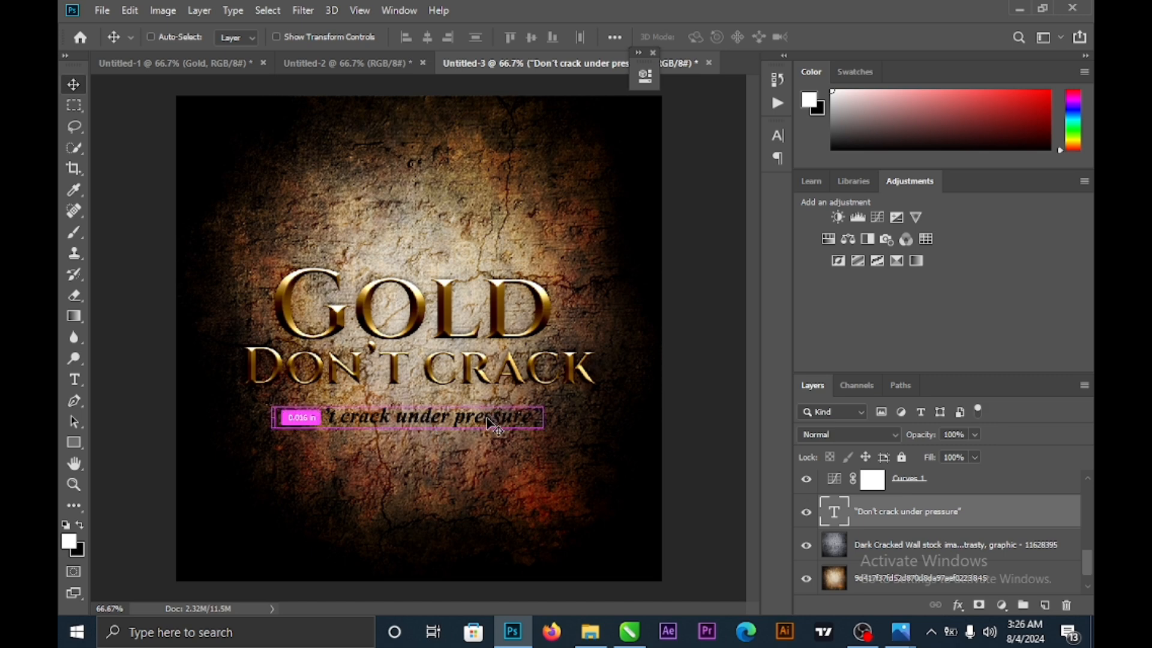
key("ctrl+t")
left_click_drag(542, 428, 527, 431)
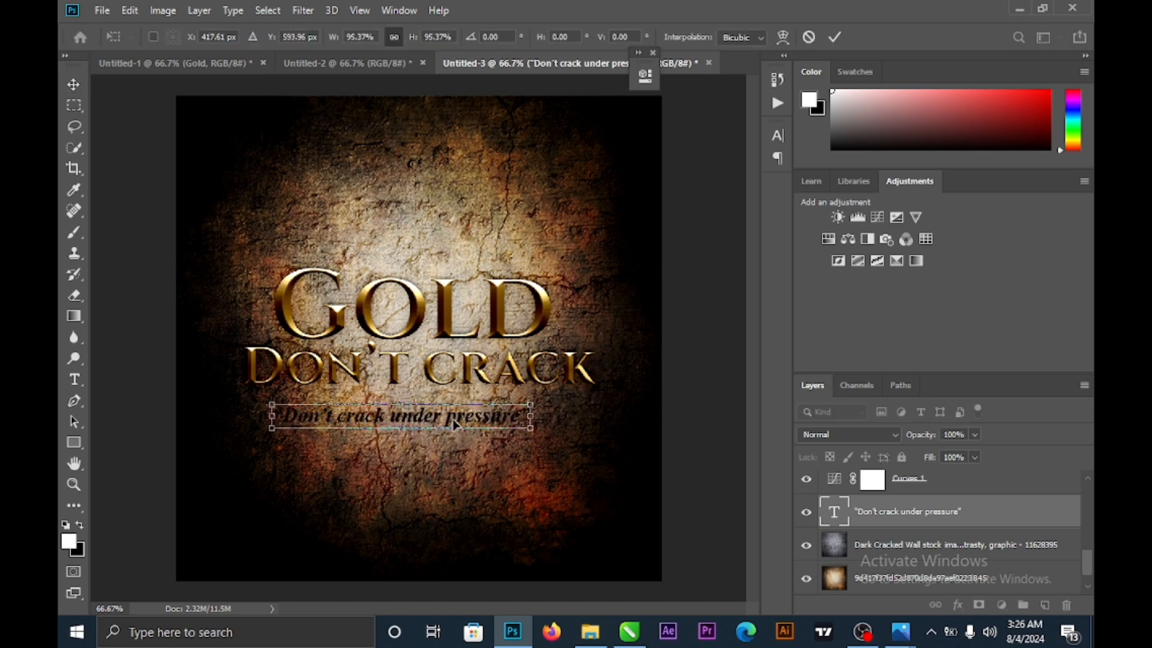
left_click_drag(449, 425, 460, 427)
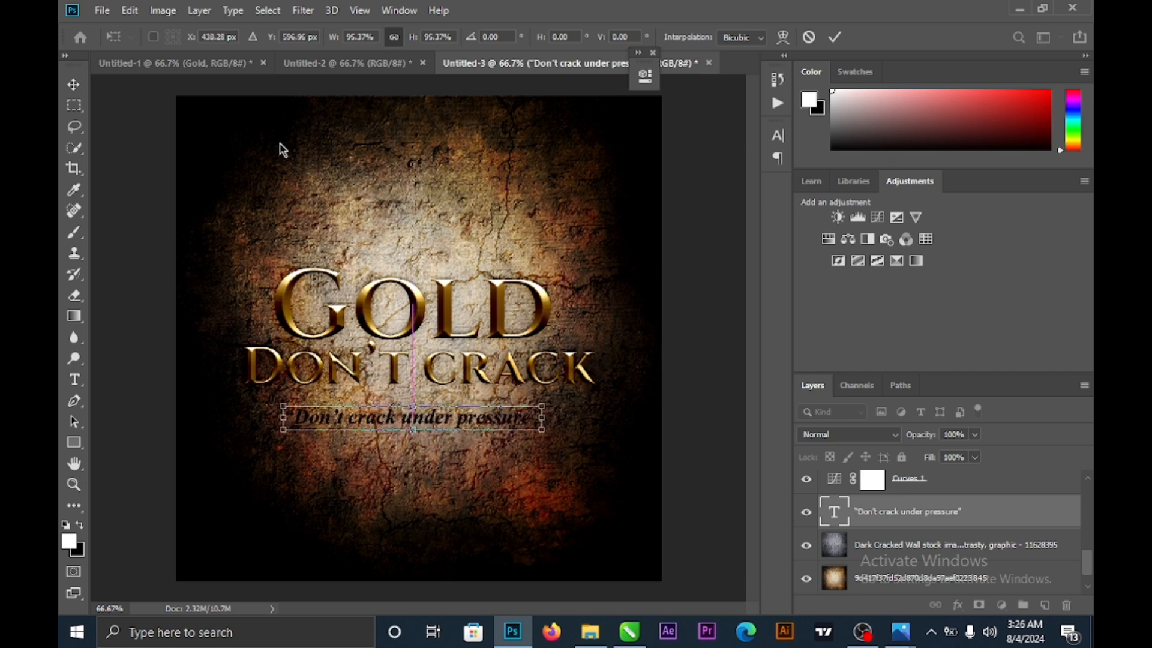
left_click(73, 87)
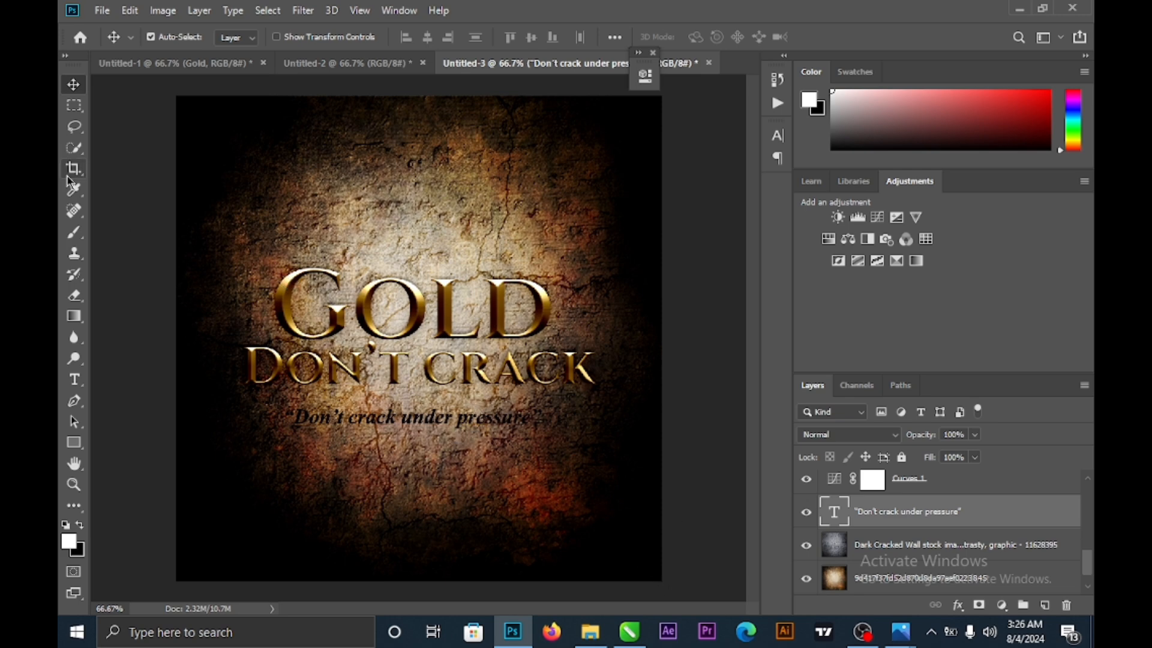
- On the background photo layer, paint a soft white glow behind the tagline with a 125 px brush
scroll(916, 545, "down", 1)
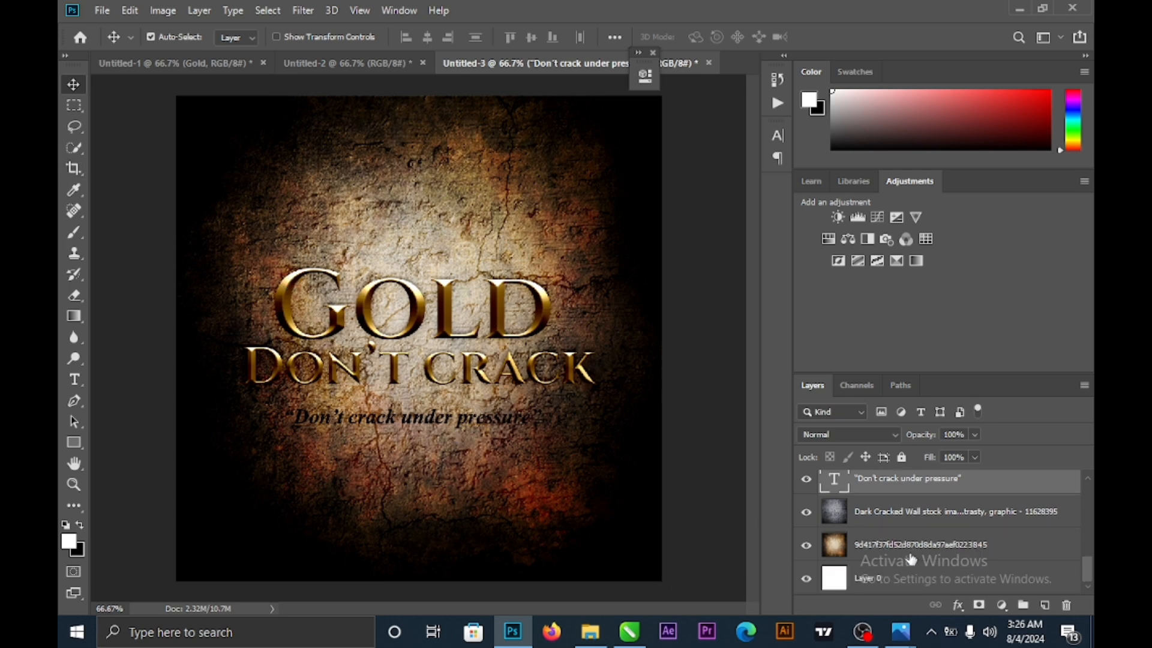
left_click(957, 552)
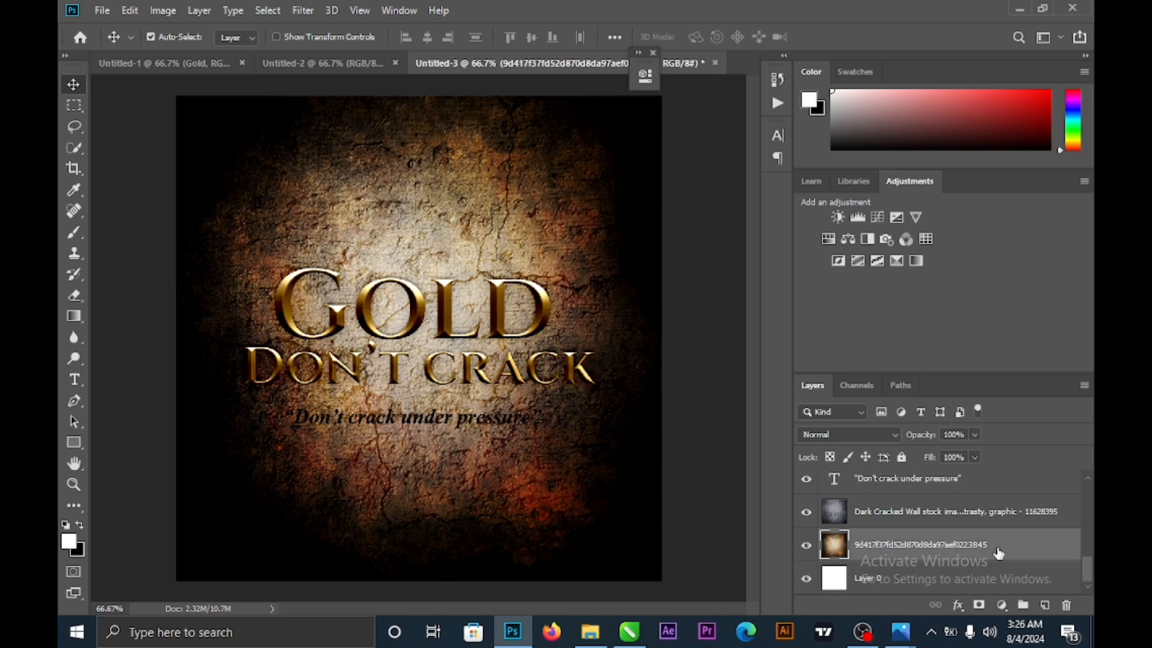
left_click(75, 235)
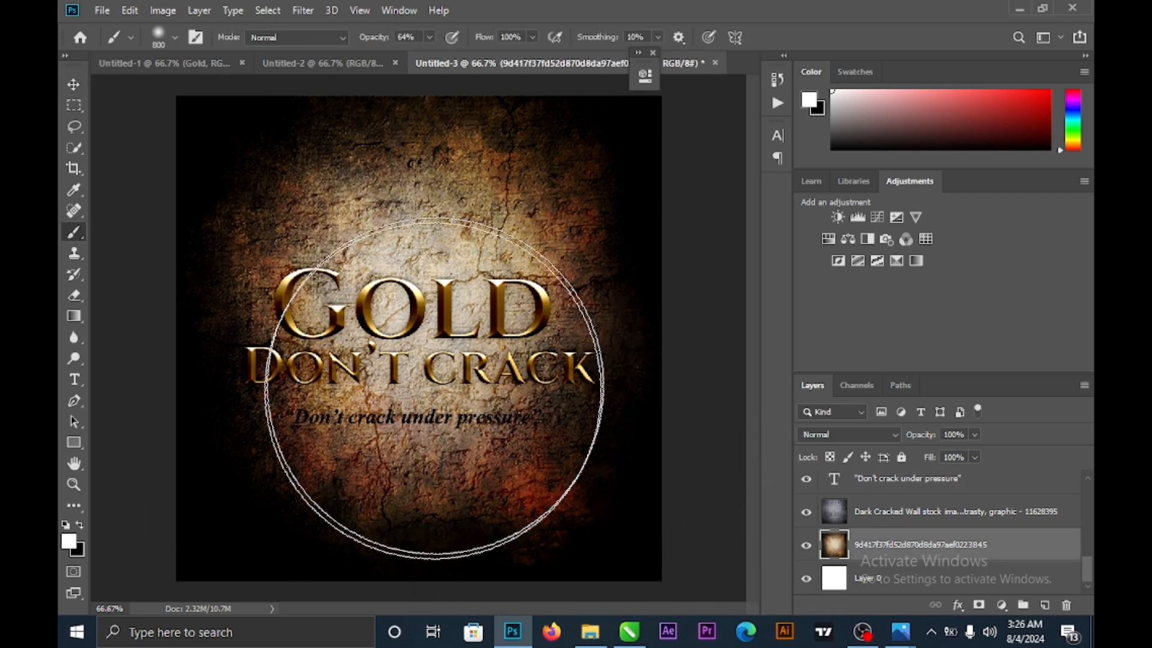
key("bracketleft")
key("bracketleft")
key("bracketleft")
key("bracketleft")
key("bracketleft")
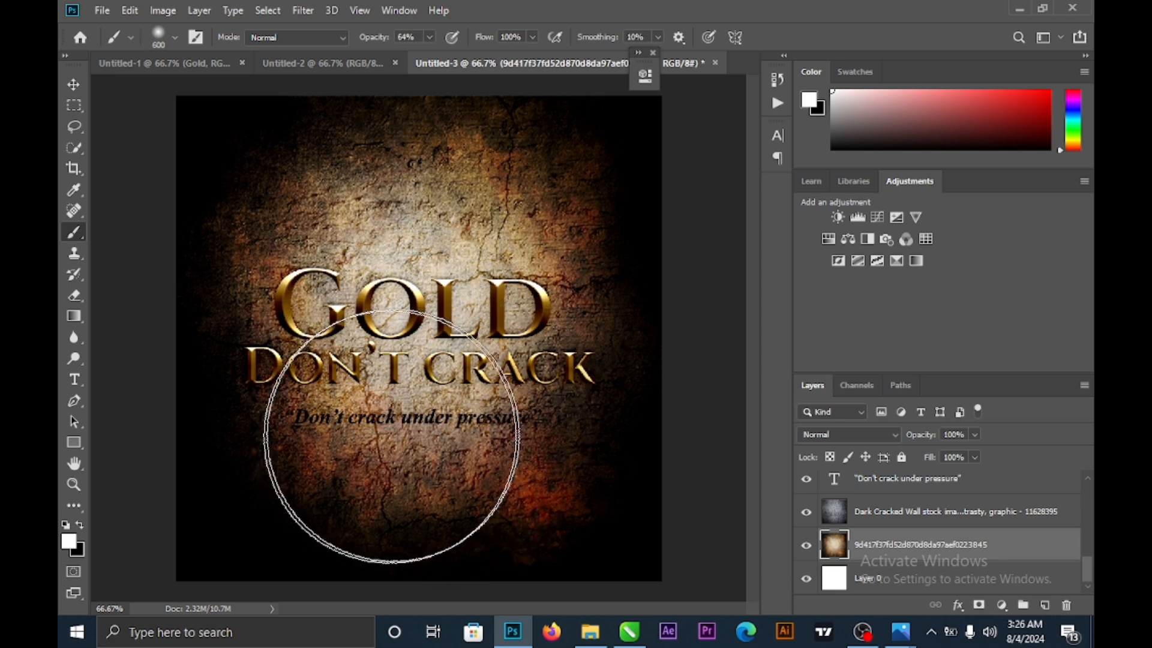
key("bracketleft")
key("bracketleft")
key("bracketleft")
key("bracketleft")
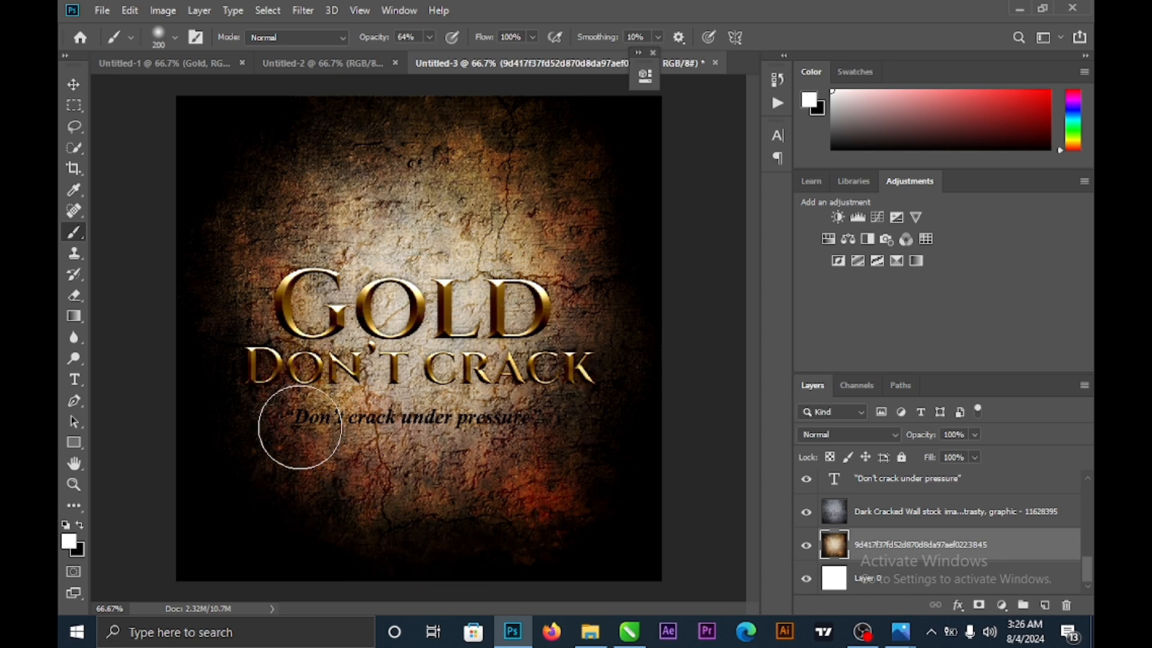
key("bracketleft")
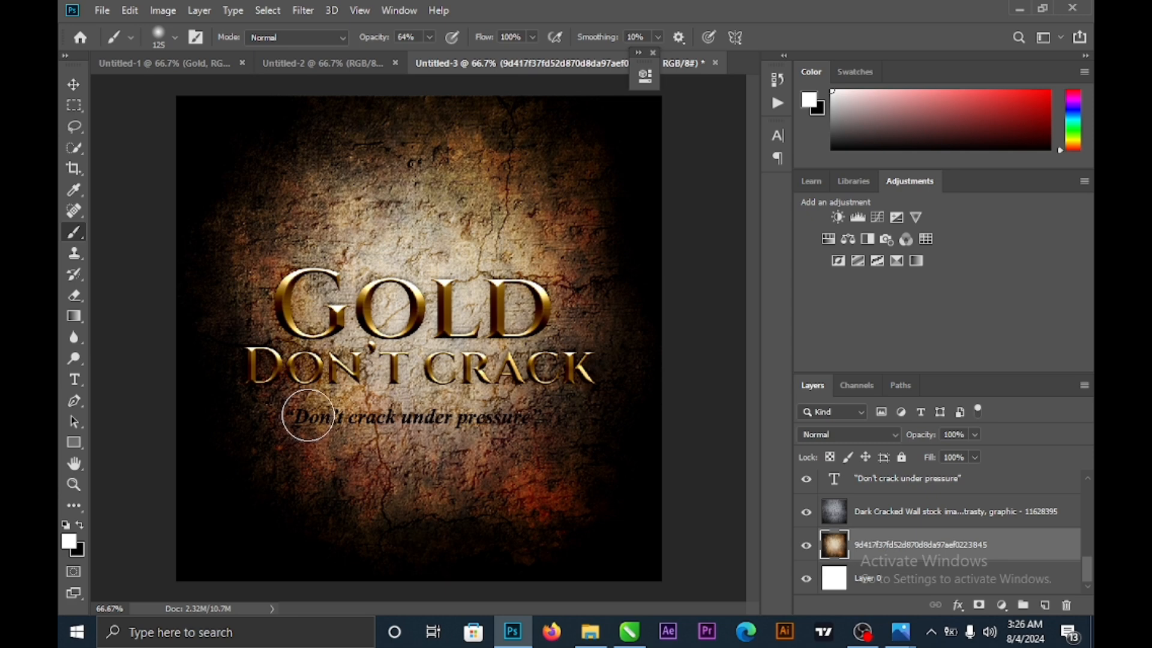
mouse_move(304, 415)
left_mouse_down()
mouse_move(578, 420)
mouse_move(288, 429)
left_mouse_up()
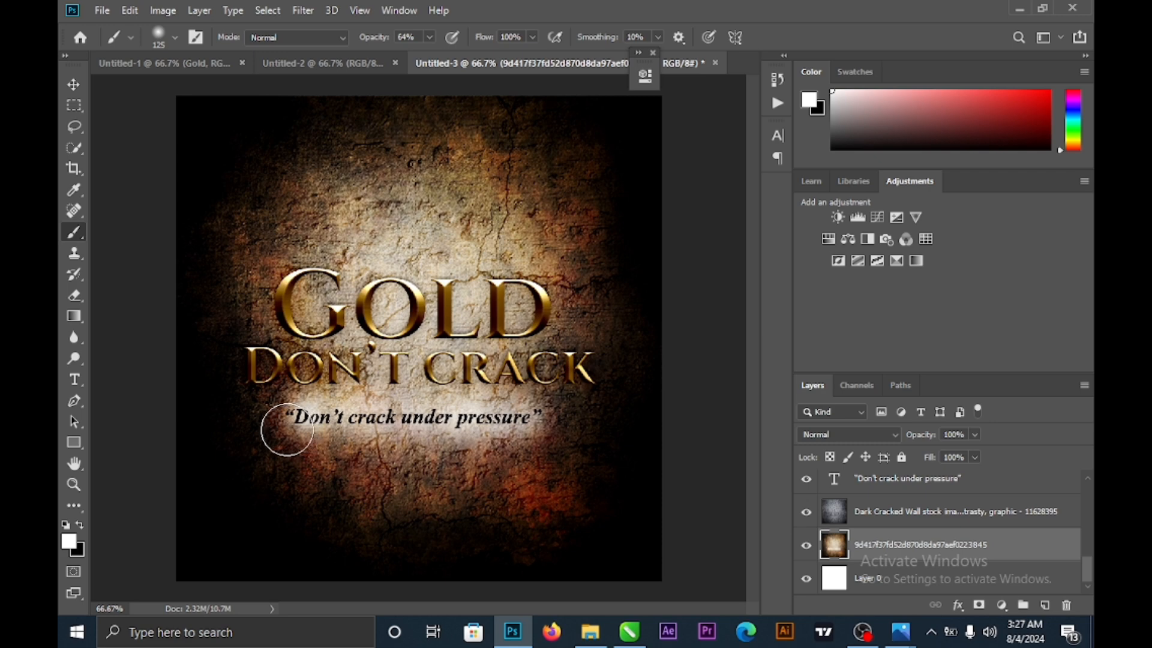
left_click(287, 430)
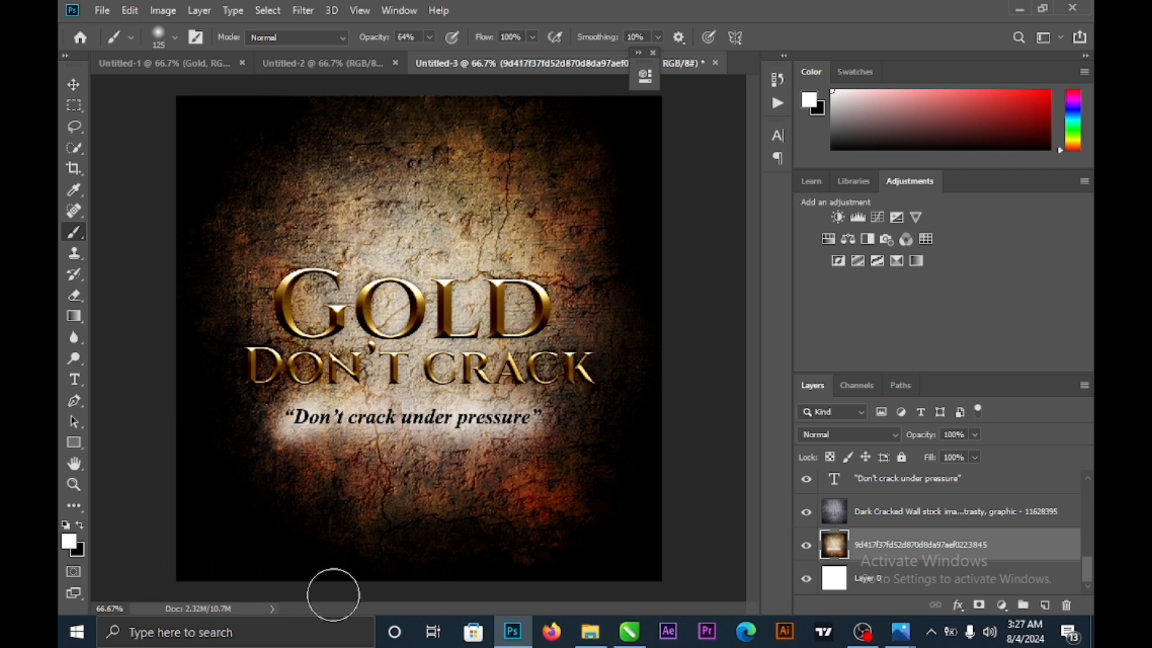
key("ctrl+z")
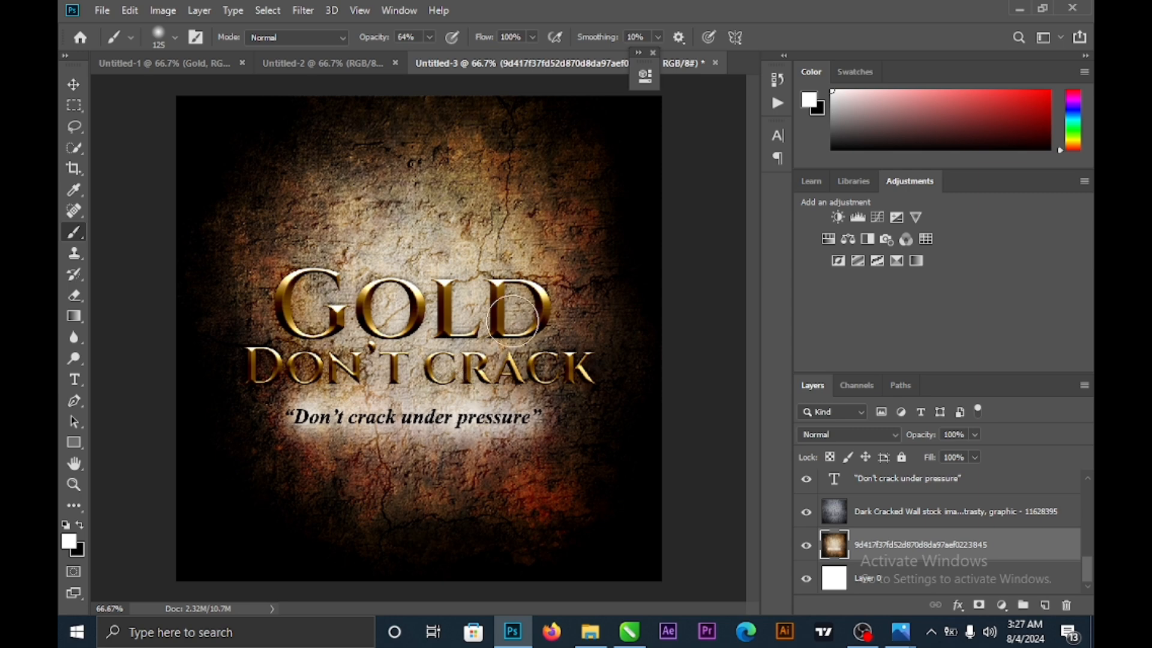
left_click(74, 84)
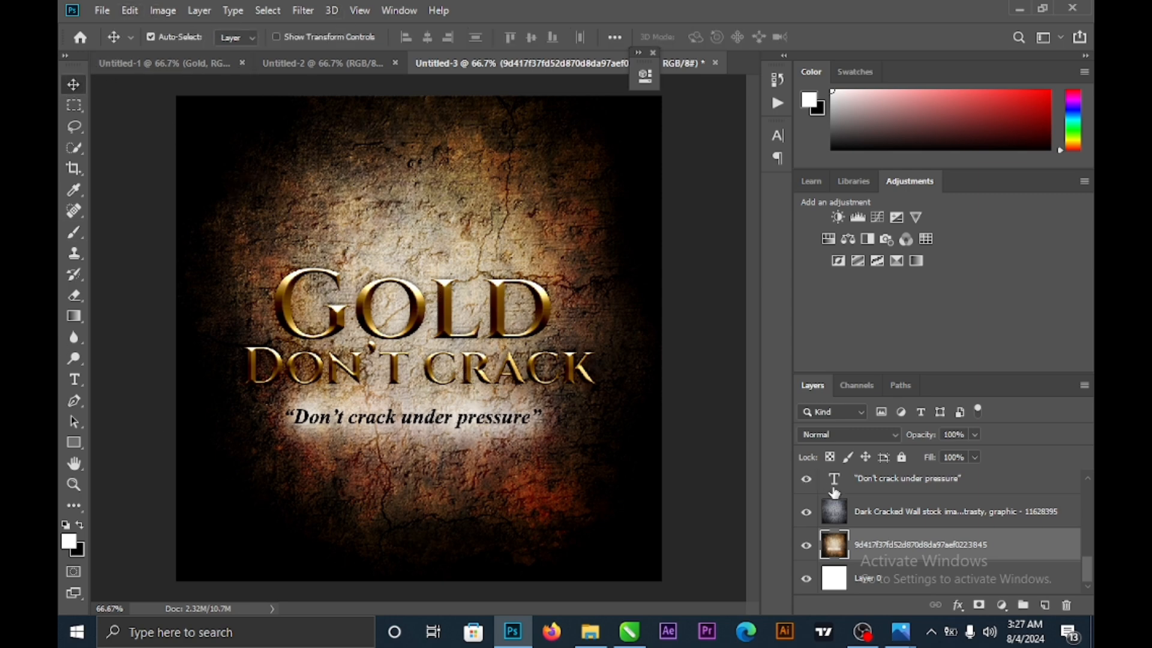